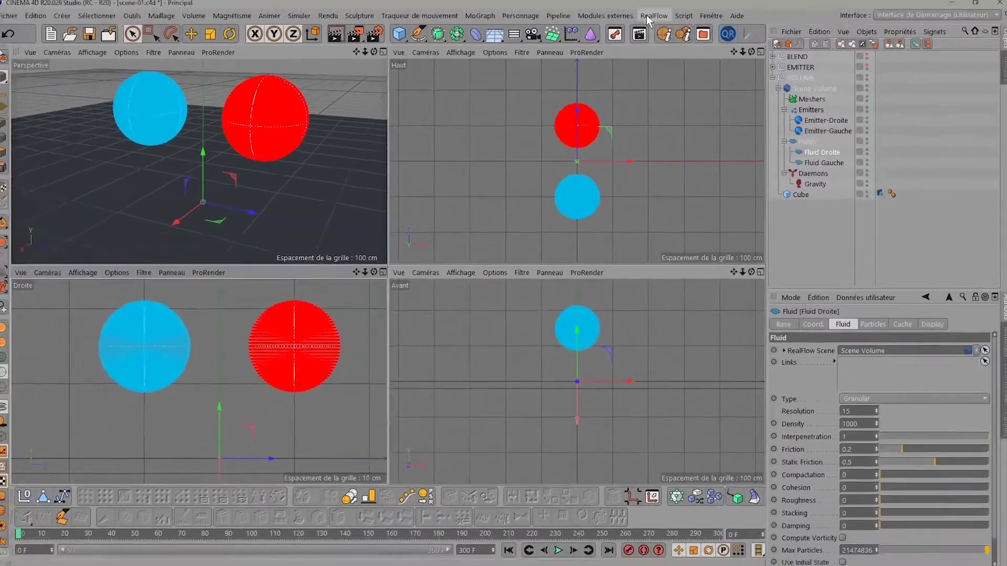
Look through the RealFlow commands and keep the fluid type as Granular.
click(651, 19)
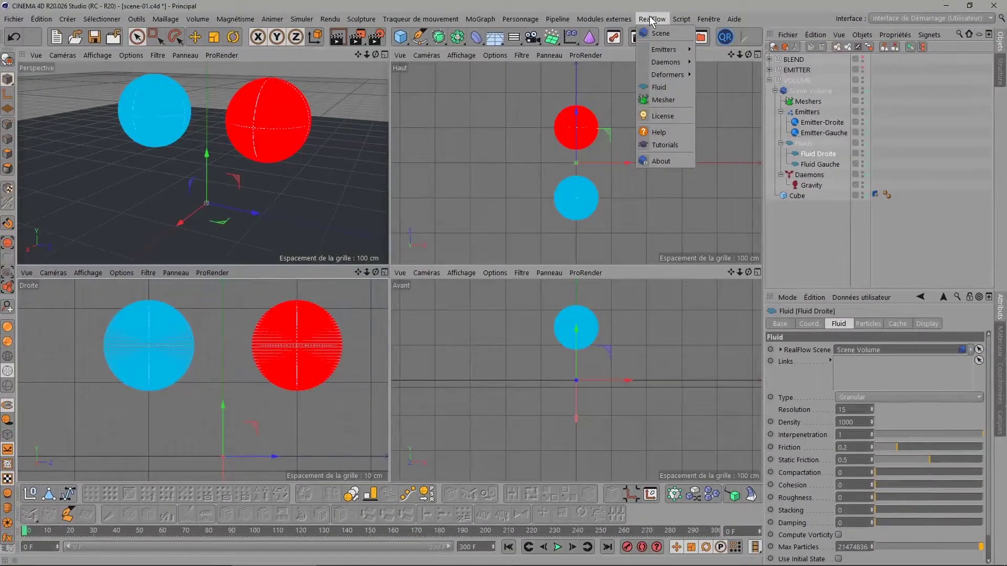
click(652, 21)
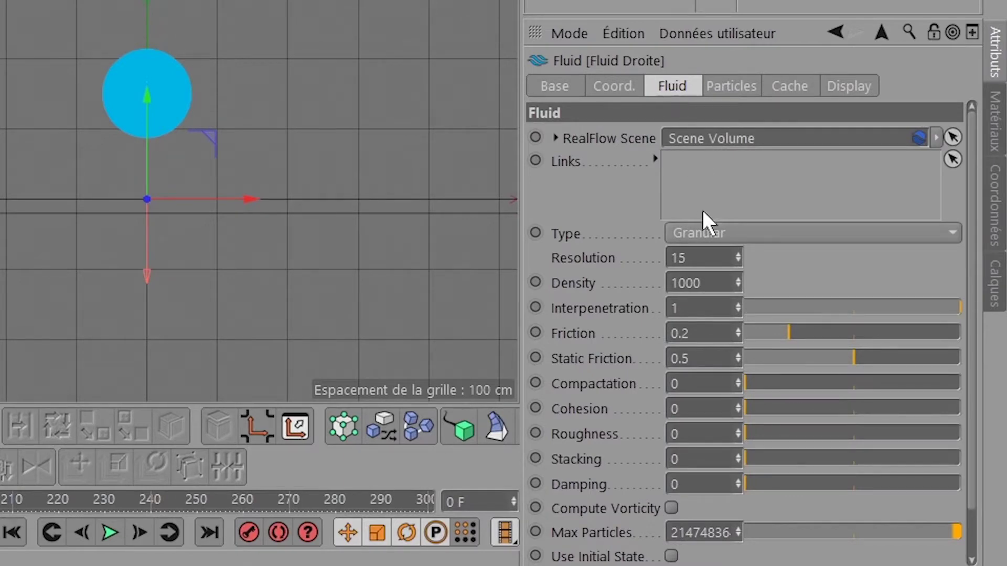
click(698, 235)
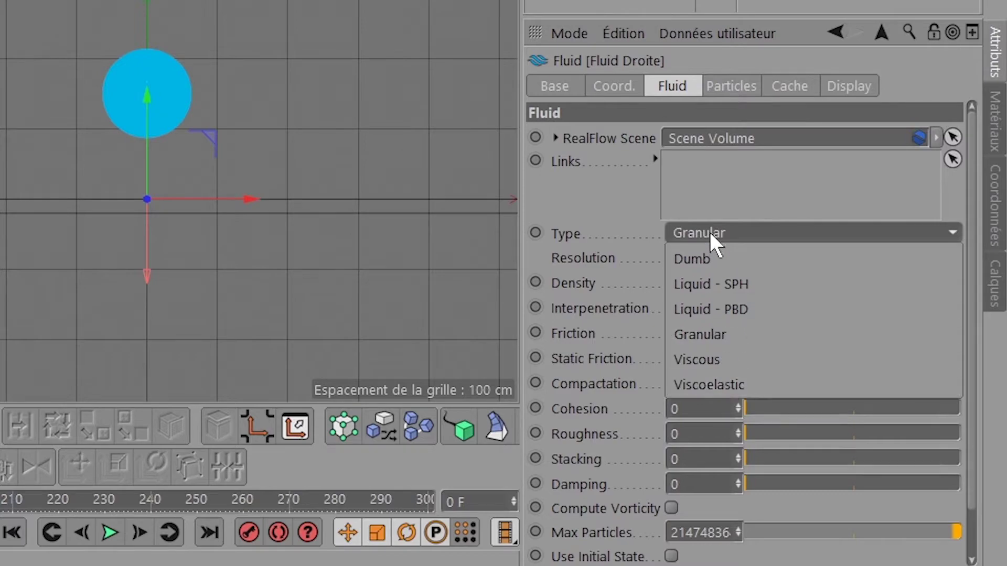
click(708, 332)
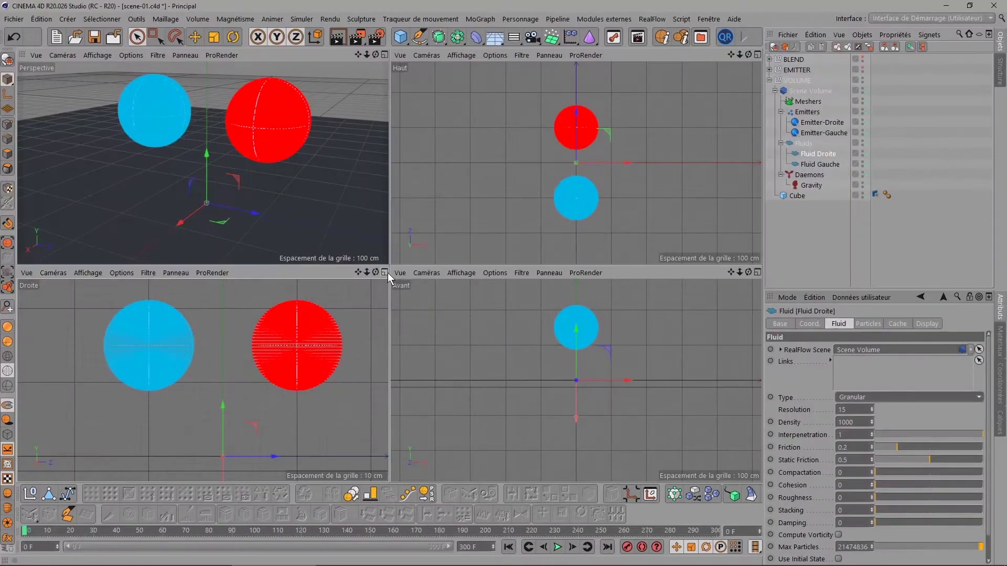
Maximize and recentre the Droite view, select the fluids, preview the fall, then rewind.
click(385, 273)
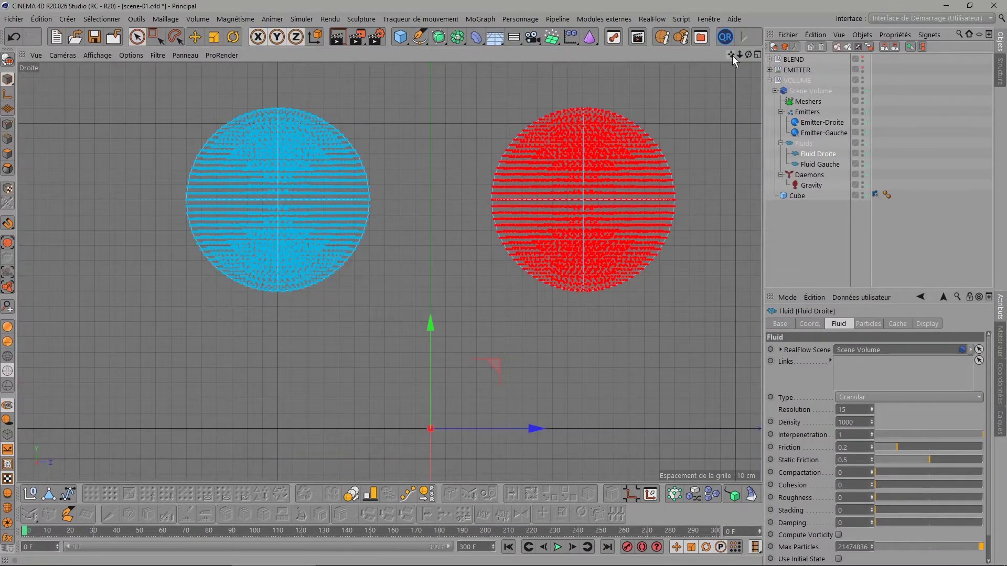
drag(731, 55, 713, 103)
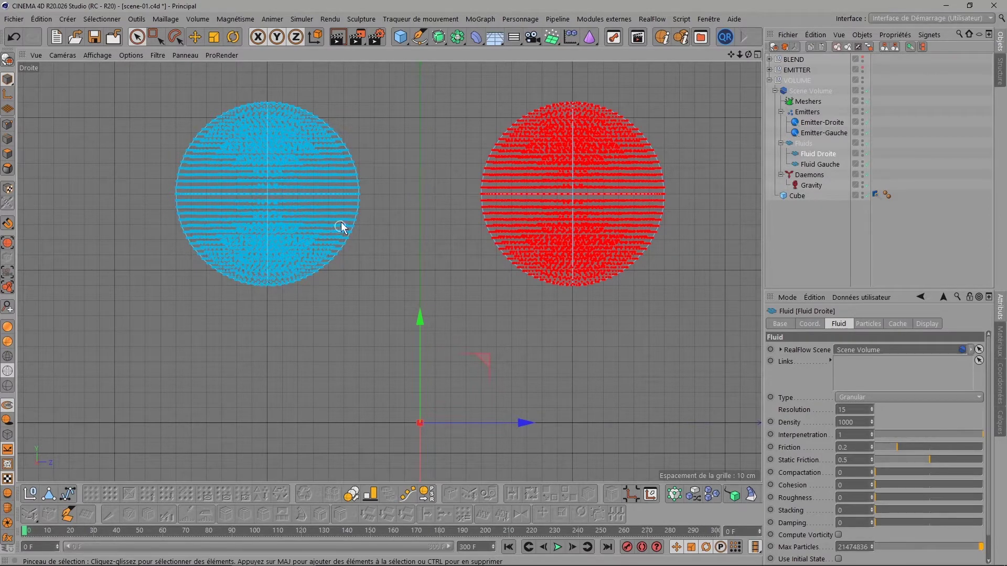
click(818, 163)
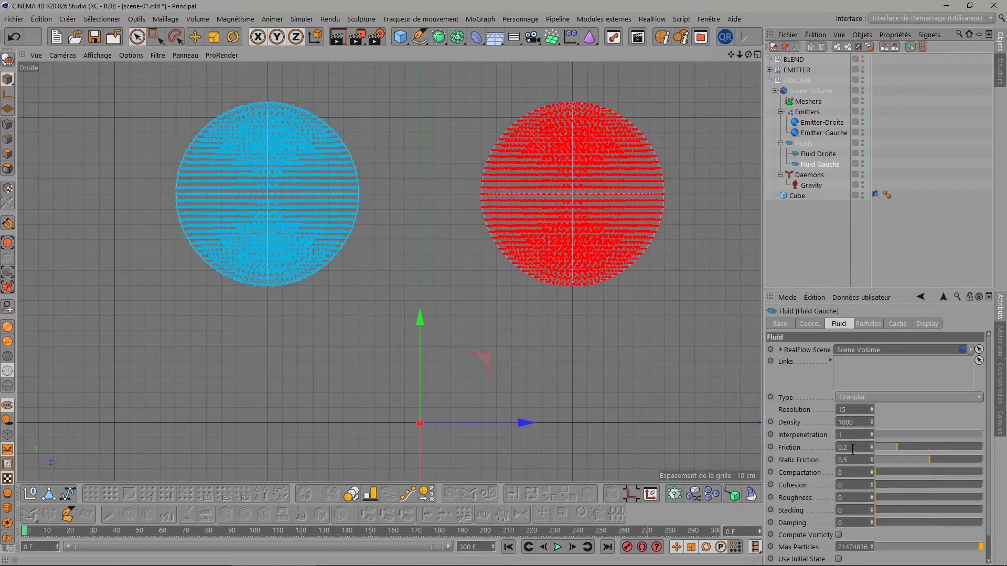
click(824, 153)
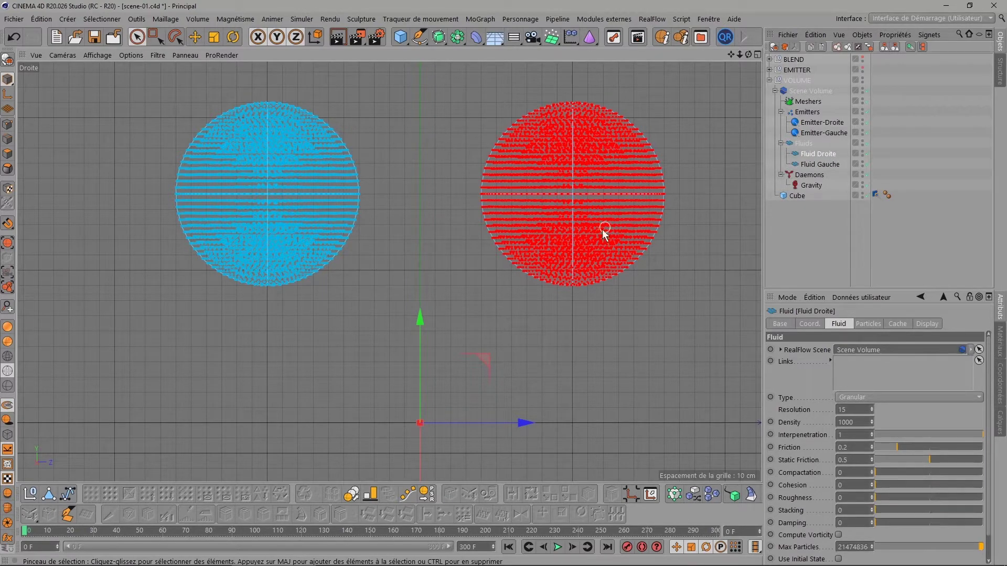
click(557, 548)
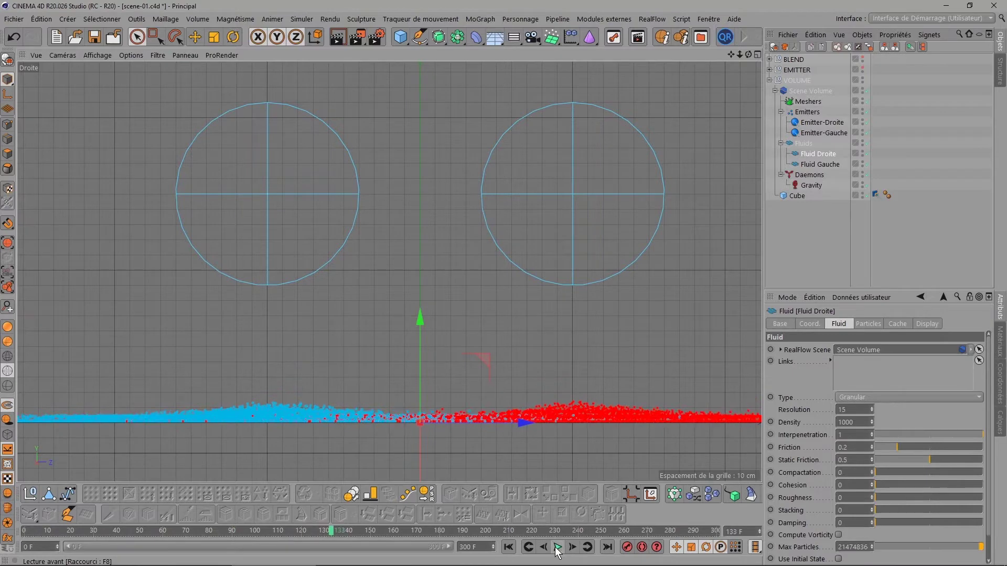
click(508, 547)
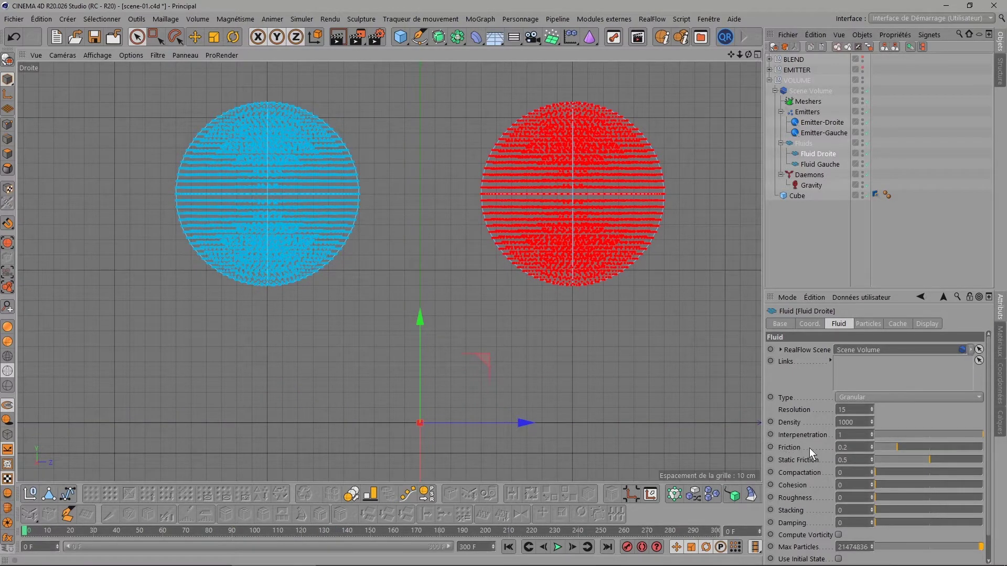
Set Fluid Droite's Friction to 1, preview the red mound, then rewind to frame 0.
drag(895, 446, 1000, 451)
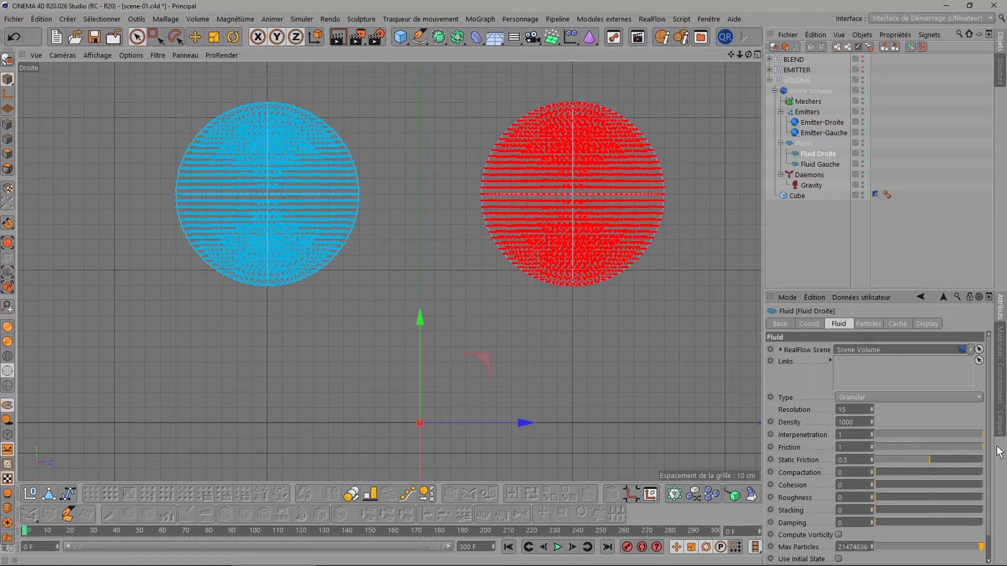
click(558, 547)
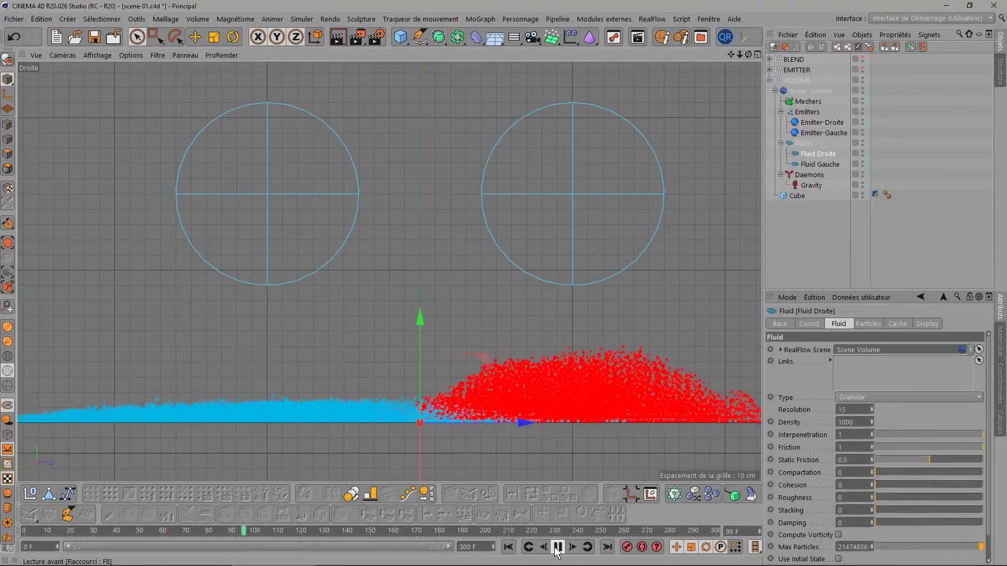
click(558, 547)
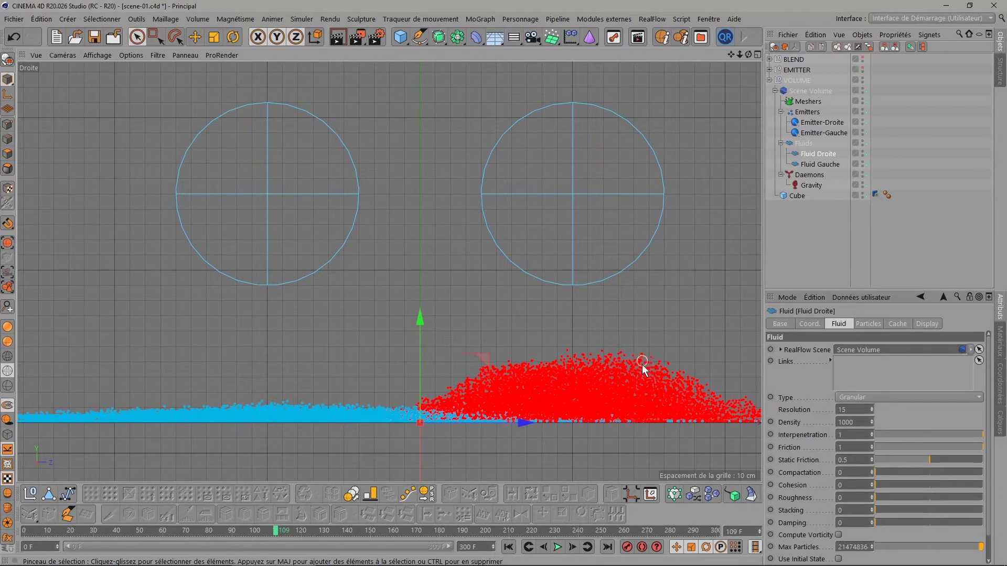
click(557, 547)
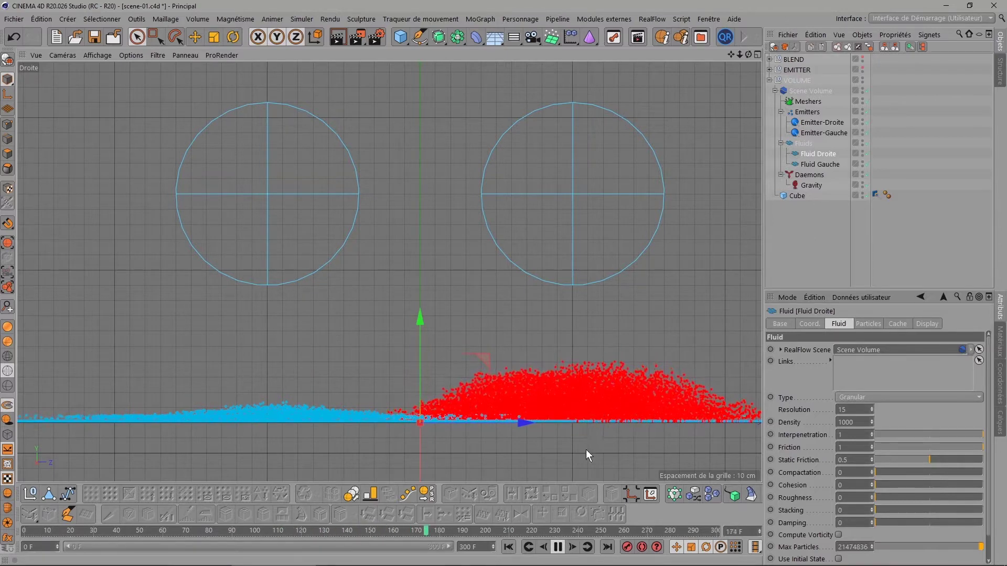
click(509, 547)
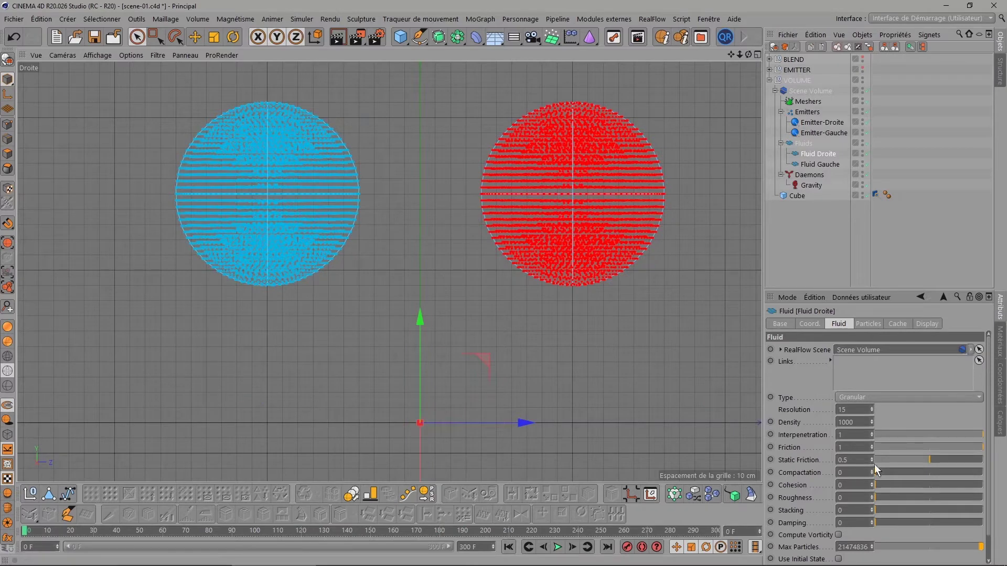
Set Fluid Droite's Friction to 0, preview the flat red spread, then rewind to frame 0.
click(900, 447)
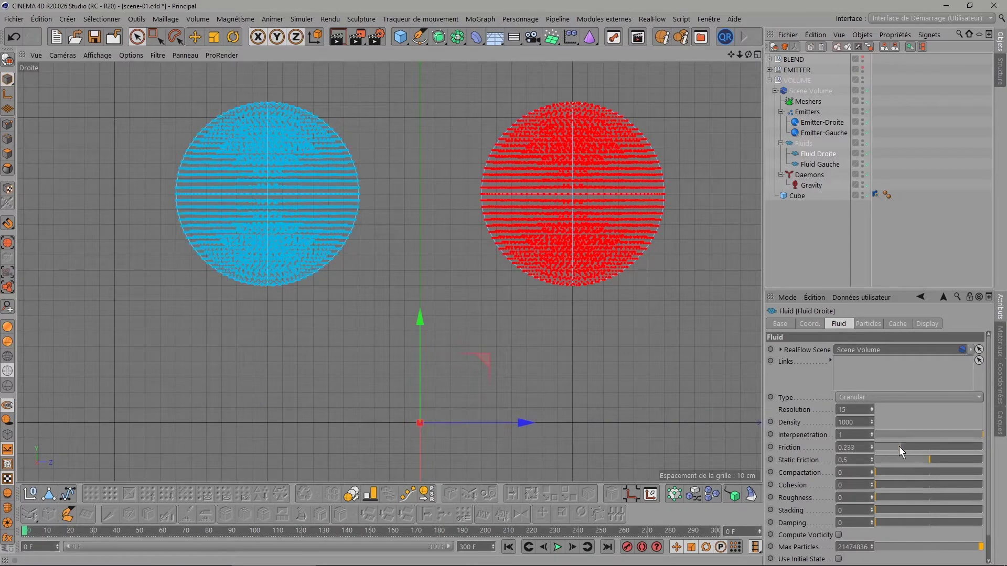
click(558, 547)
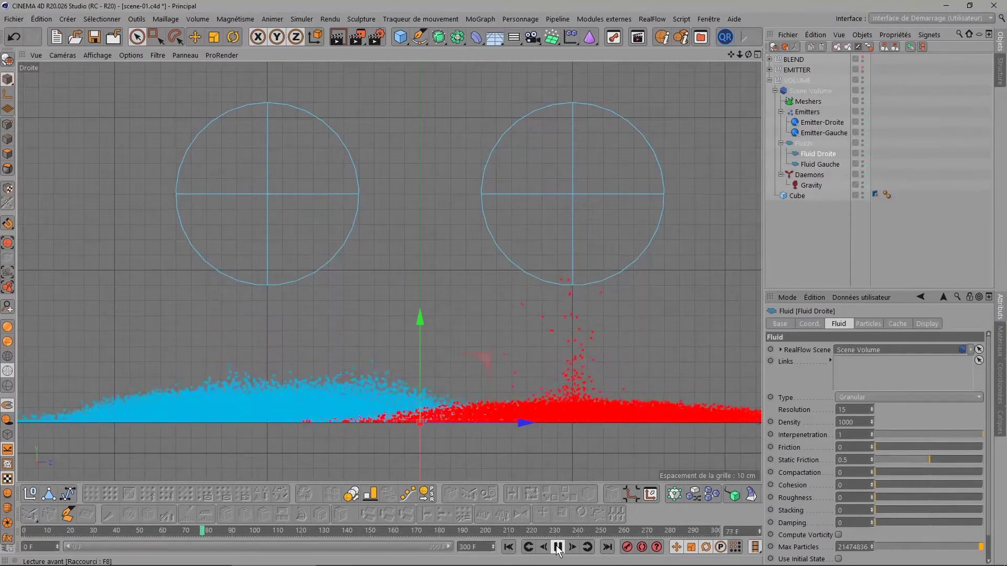
click(557, 547)
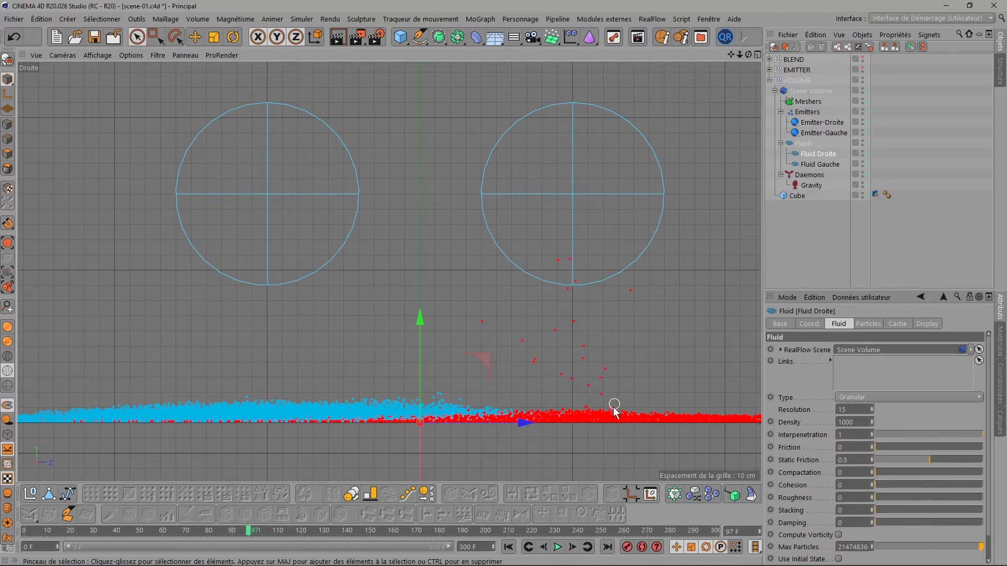
click(558, 545)
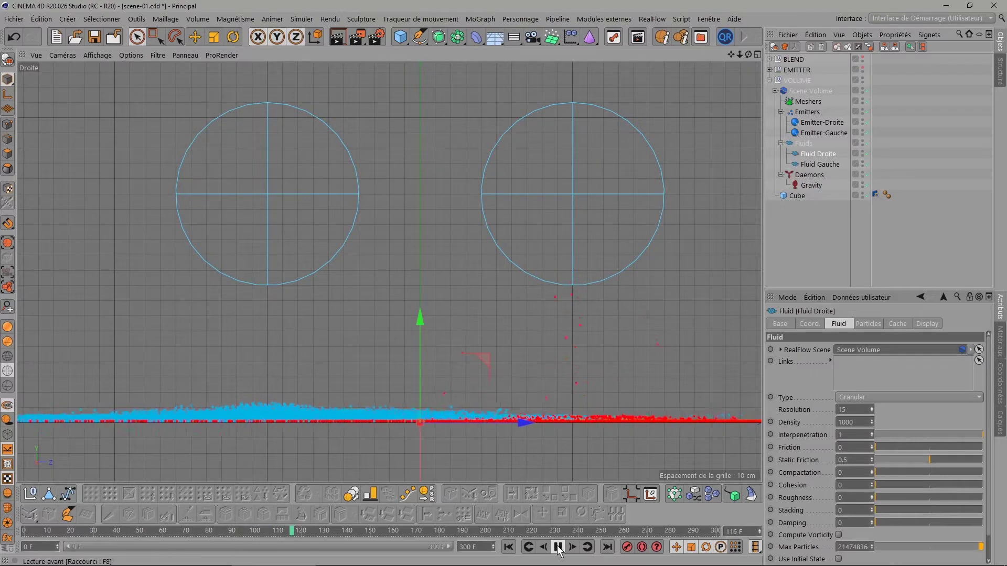
click(527, 548)
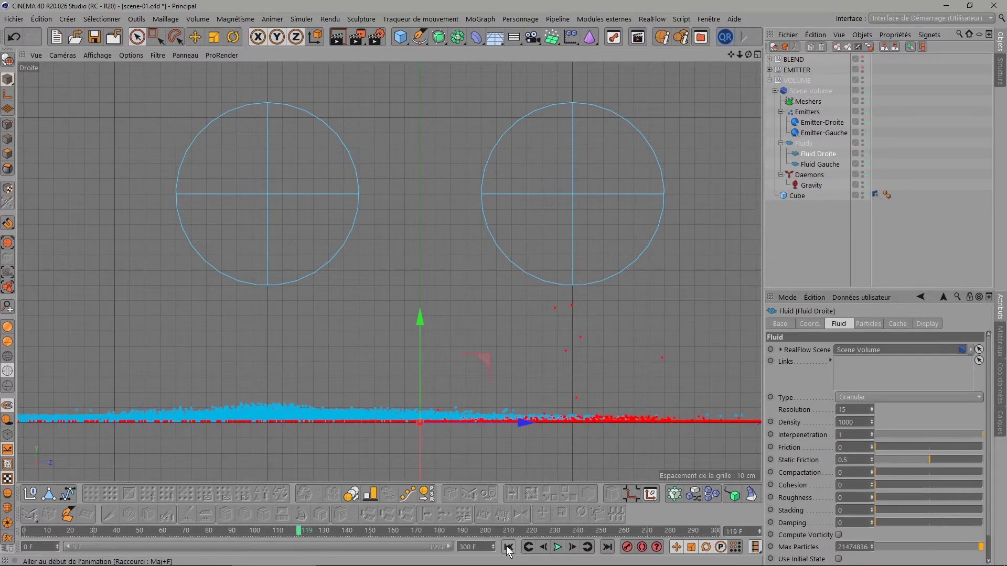
Keep Fluid Droite's type as Granular and nudge Friction to about 0.22.
click(847, 398)
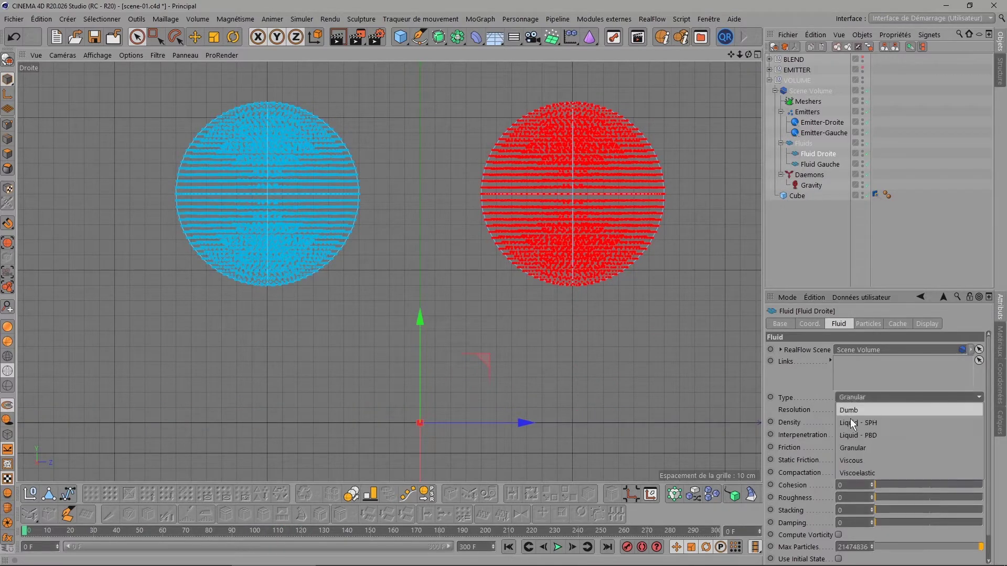
click(848, 449)
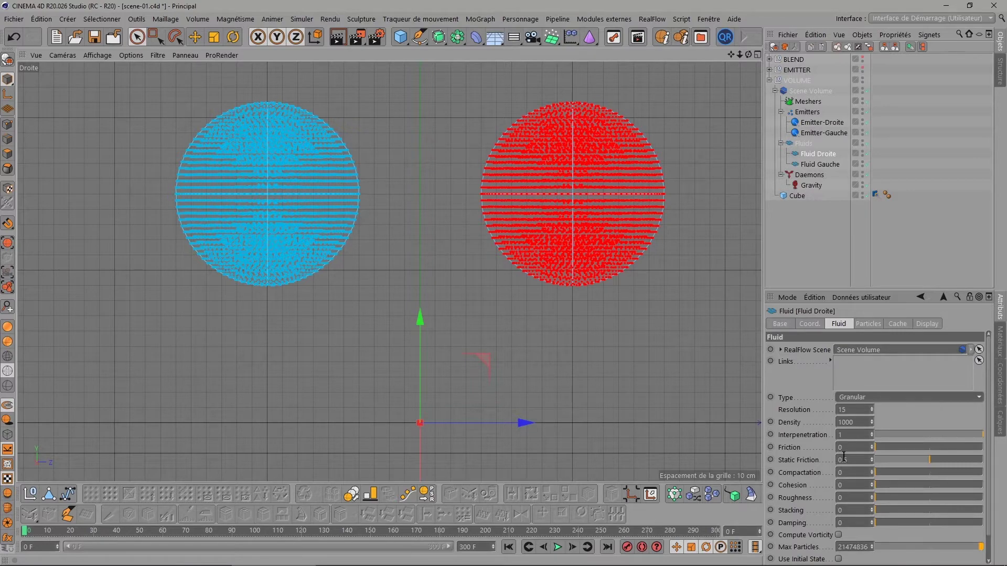
drag(898, 446, 899, 449)
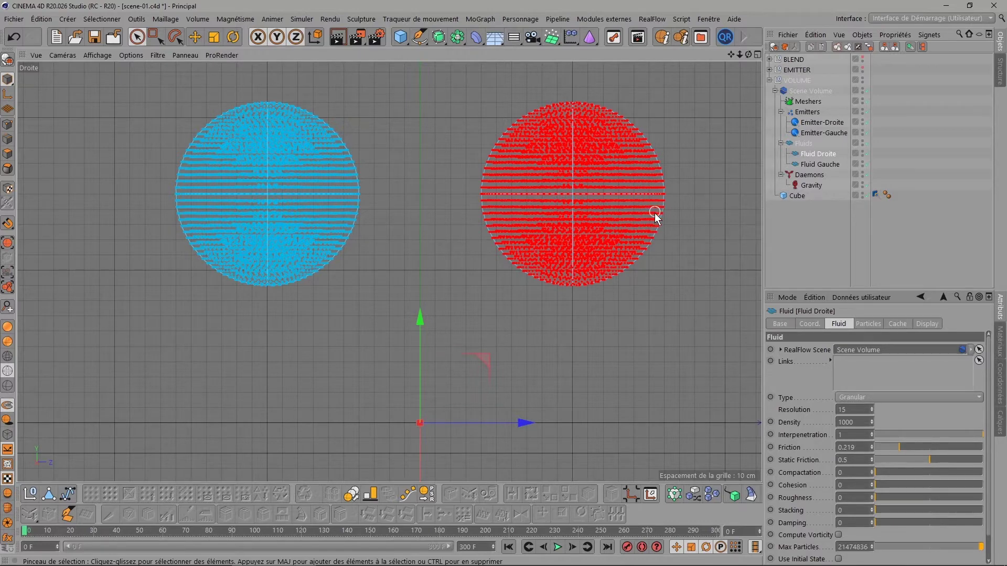
Enter Friction 5, preview the tall red heap, then rewind to frame 0.
click(859, 448)
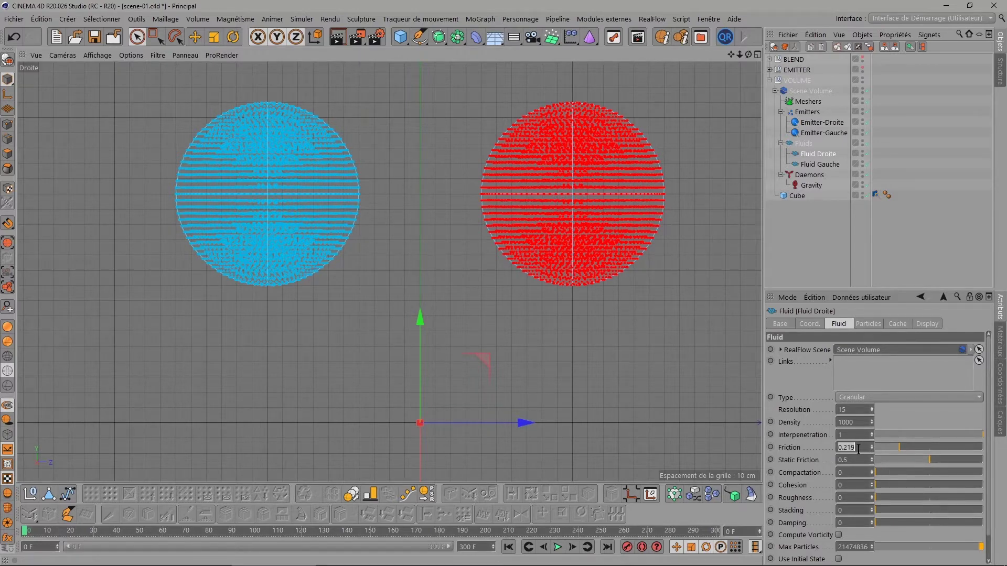
text(5)
key(Return)
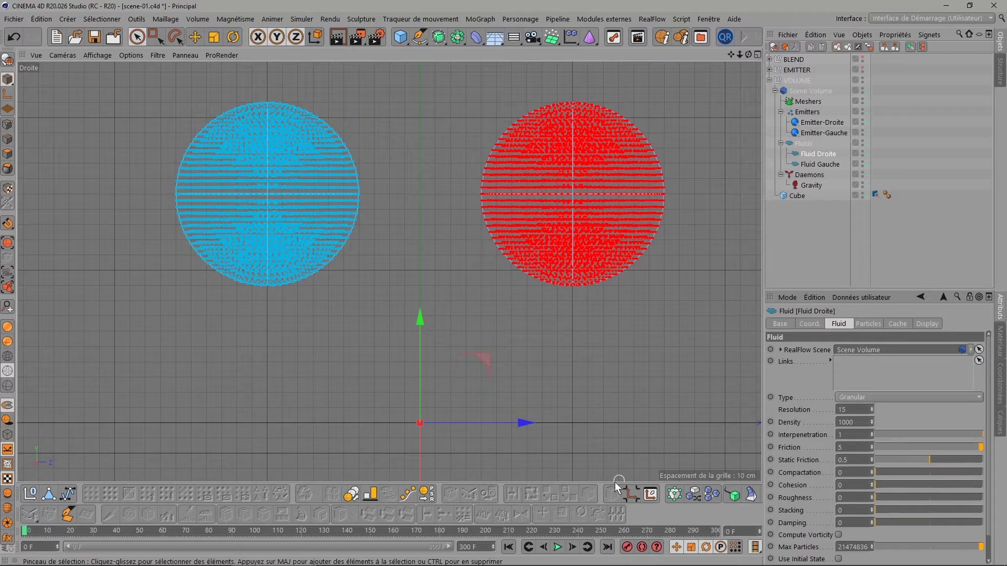
click(557, 548)
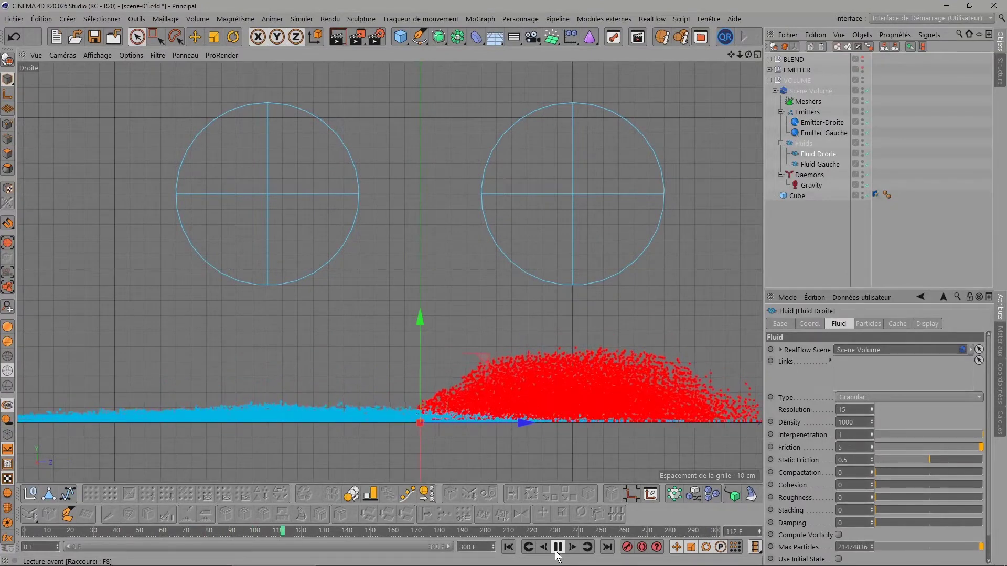
click(558, 547)
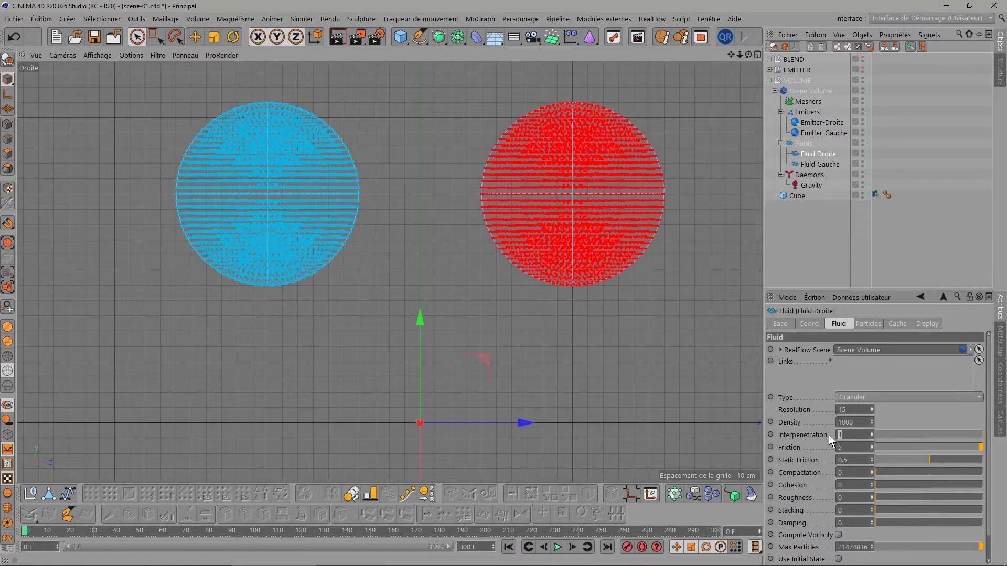
Set Friction to 0.2 and Interpenetration to 0.1, preview the simulation, then rewind.
key(Tab)
text(0.2)
key(Return)
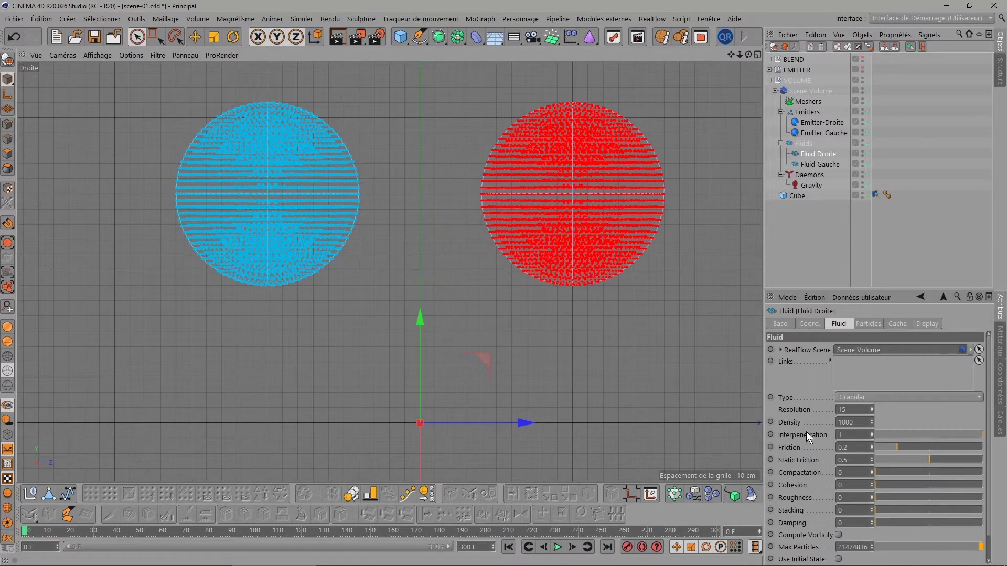
click(838, 434)
text(0.1)
key(Return)
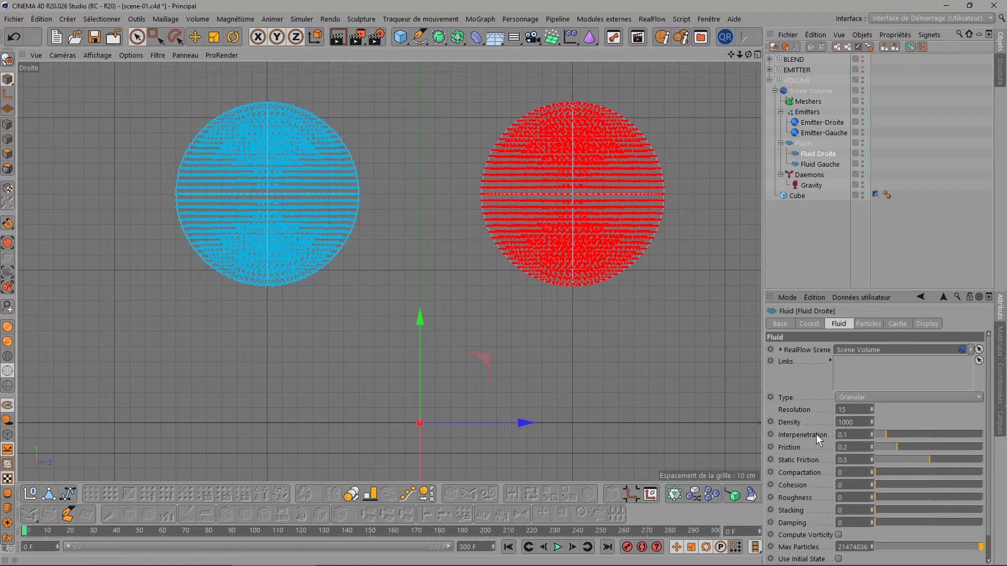
click(557, 547)
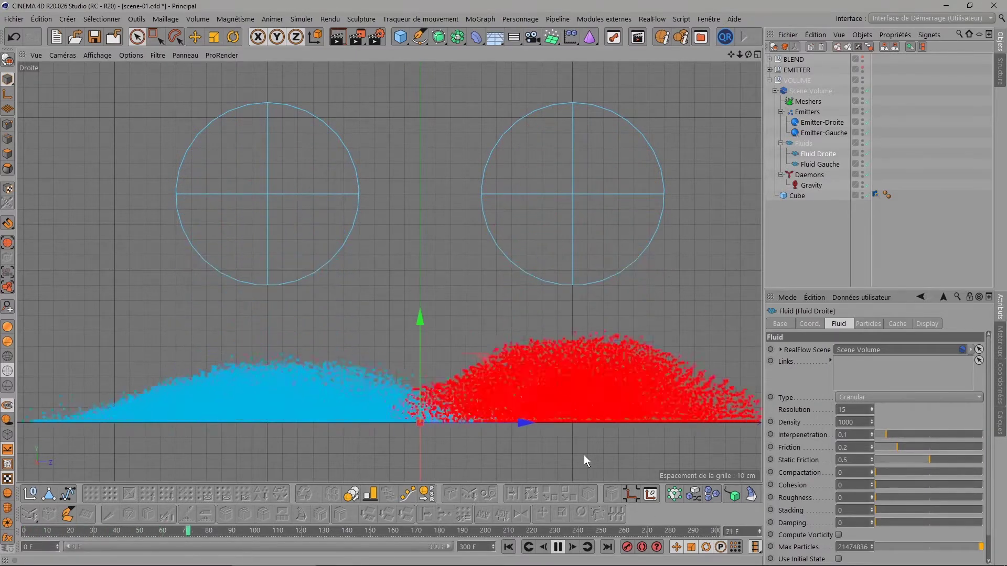
click(558, 547)
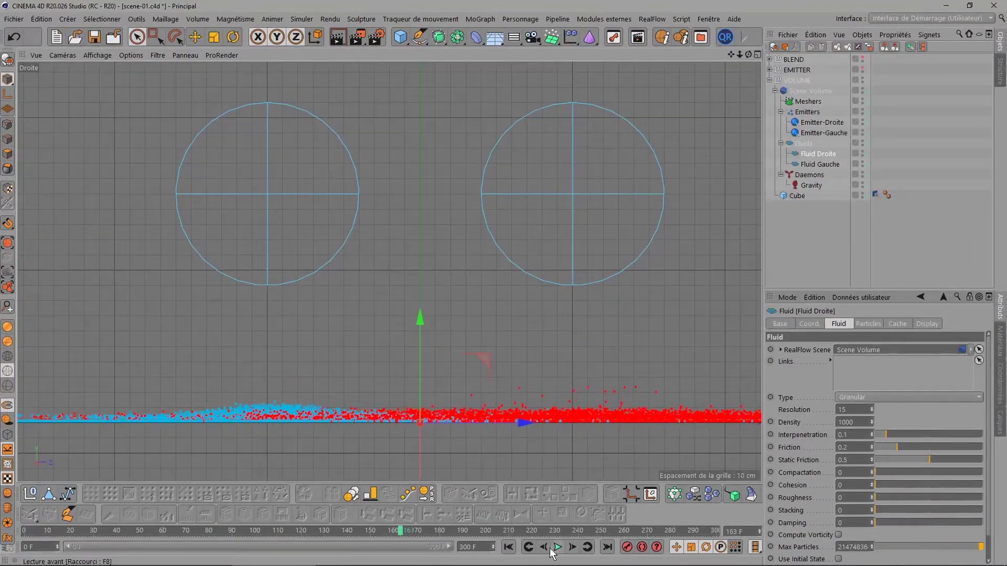
click(509, 547)
Set Interpenetration to 2, preview and rewind, then return to the four-view layout.
click(852, 435)
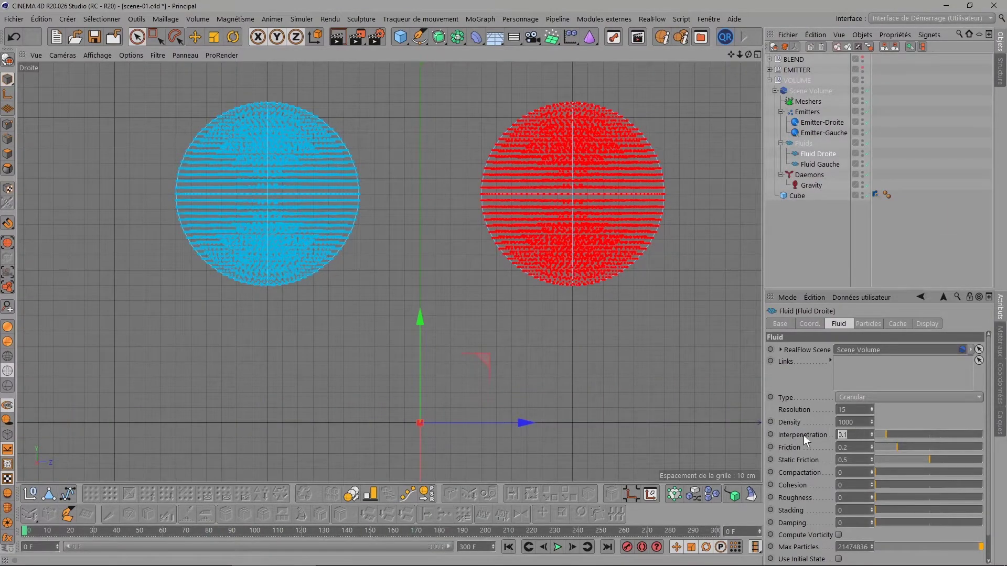
text(2)
key(Return)
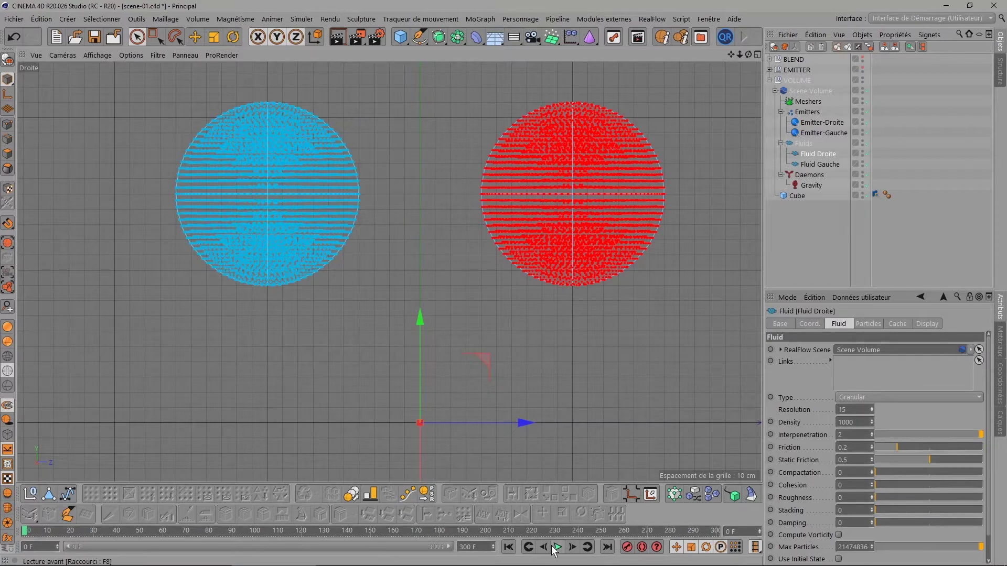
click(558, 547)
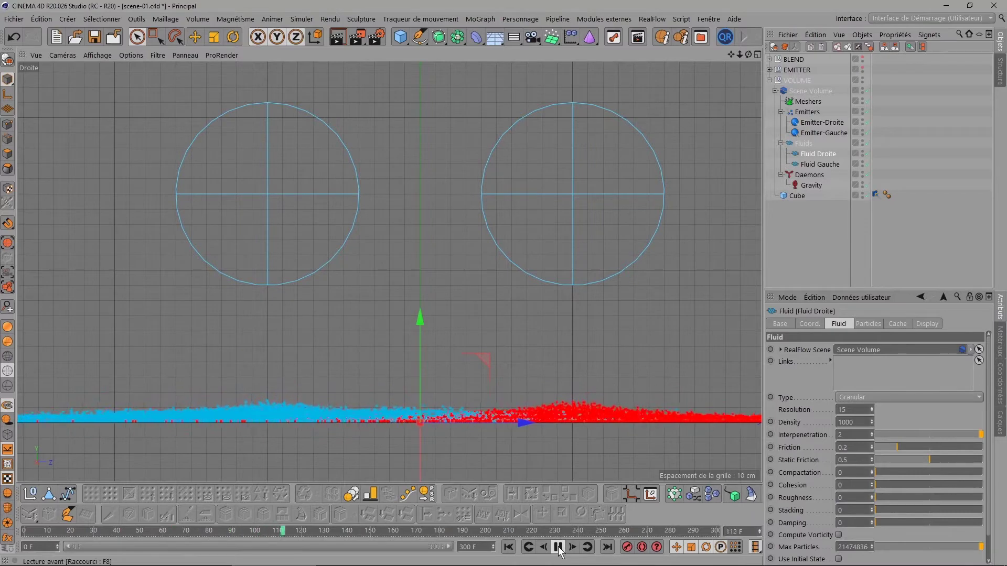
click(557, 547)
click(504, 548)
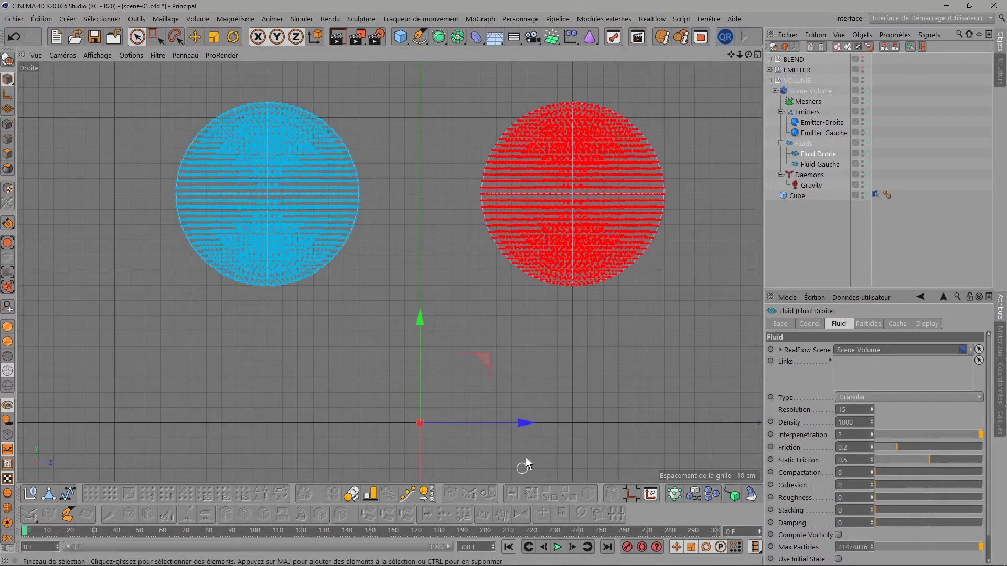
click(757, 54)
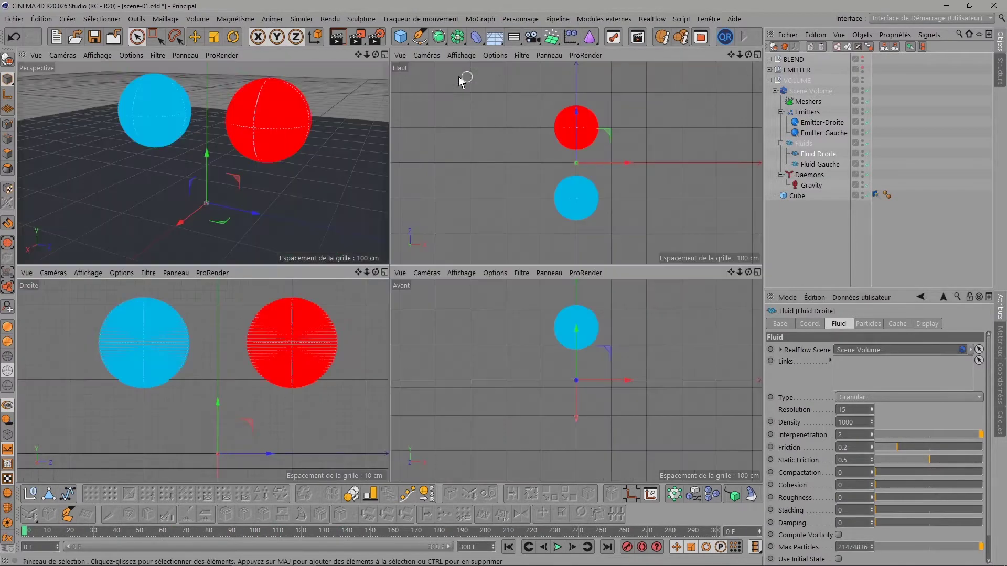
Maximize the Perspective view and preview Interpenetration 5, then rewind.
click(385, 55)
double_click(853, 434)
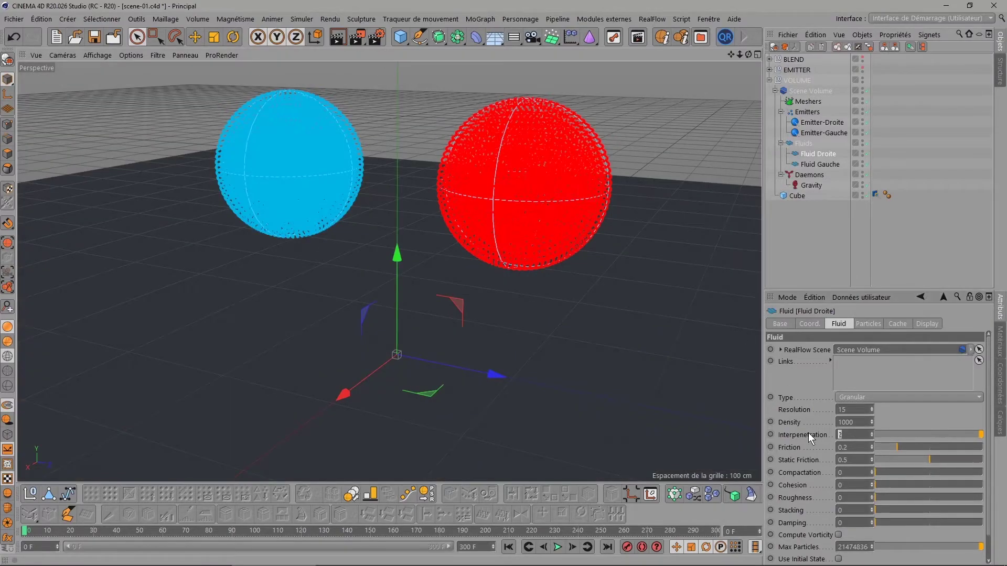
text(5)
click(558, 548)
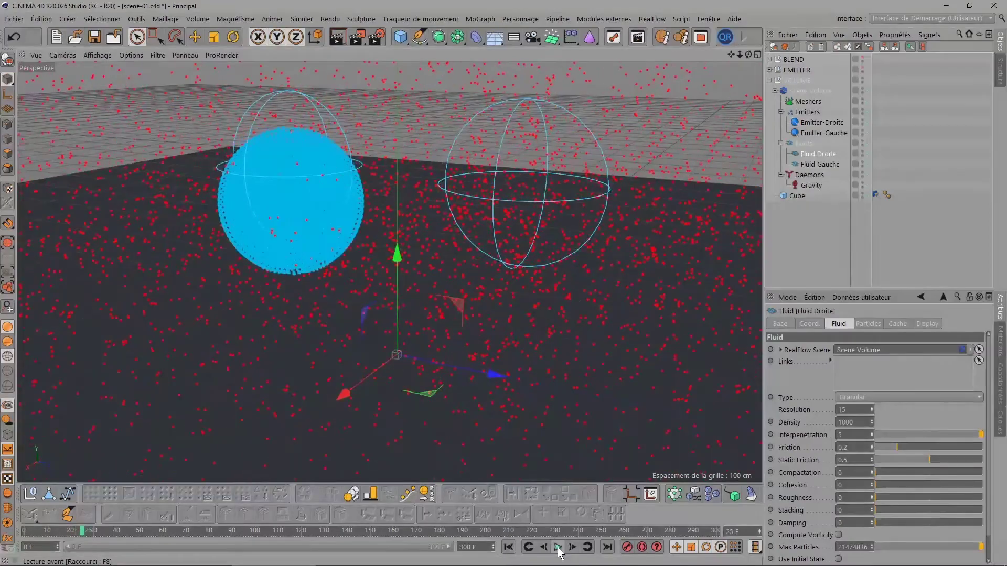
click(558, 548)
click(508, 547)
Preview the simulation with Interpenetration 3, then rewind to frame 0.
double_click(852, 434)
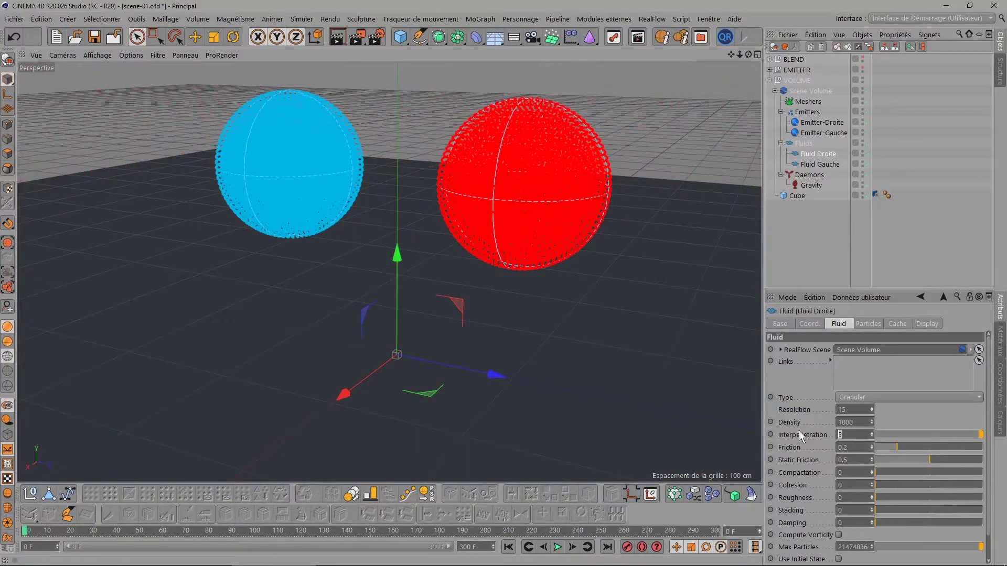
text(3)
click(558, 547)
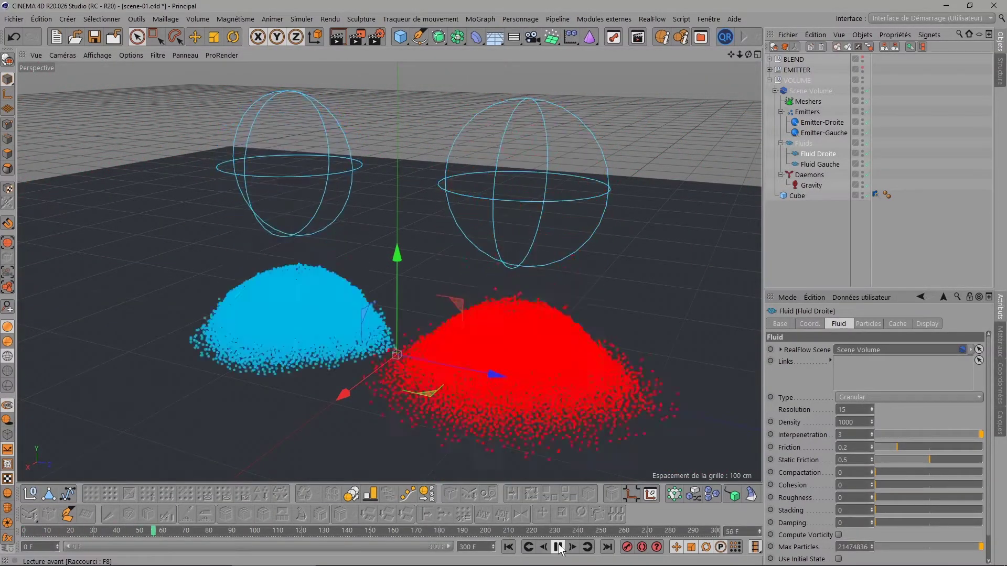
click(558, 547)
click(509, 547)
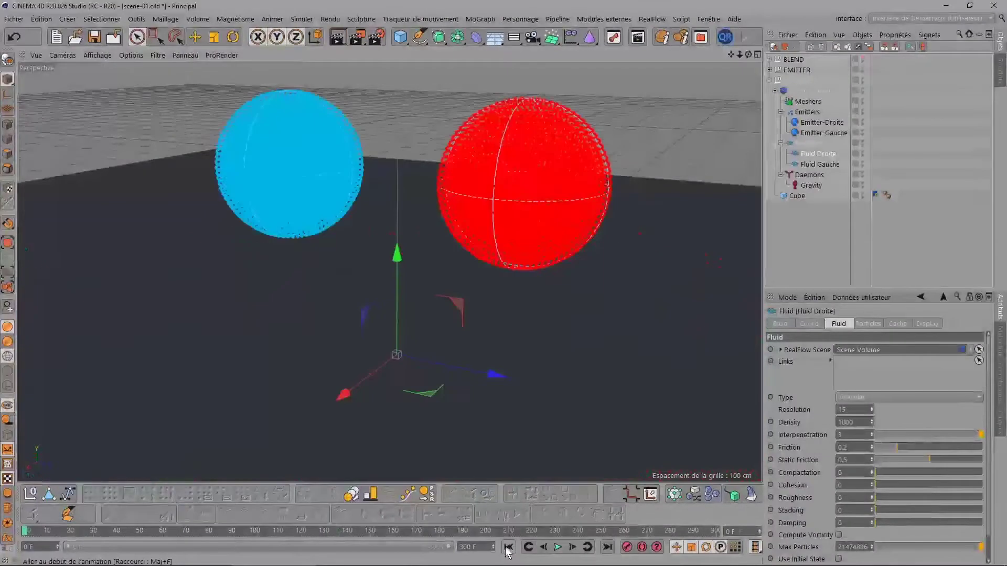
Run the simulation with Interpenetration 0.1 and stop it with F8.
double_click(859, 435)
text(0.1)
key(Return)
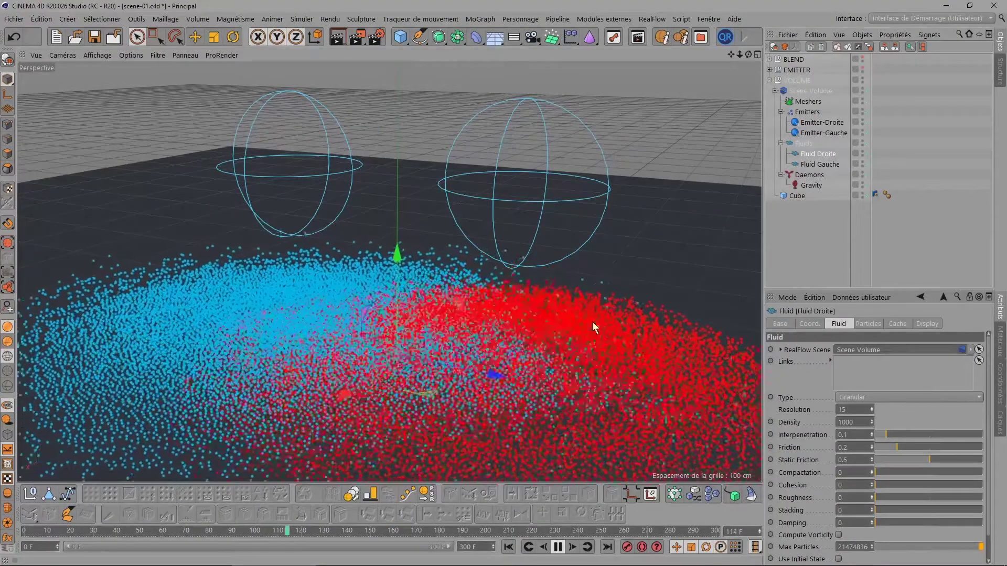
key(F8)
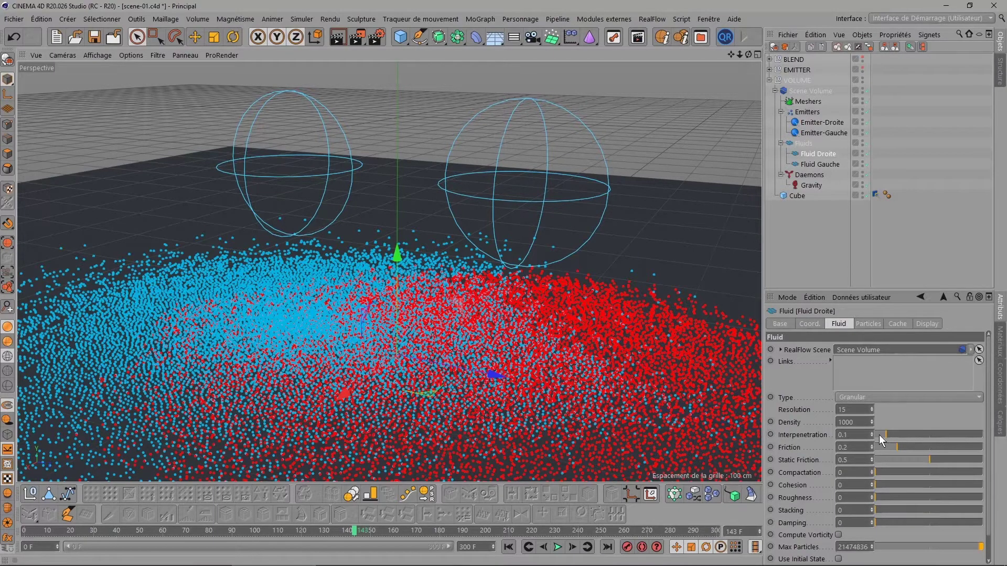
Set Interpenetration to 1 and rewind the simulation to frame 0.
click(844, 435)
text(1)
key(Return)
click(508, 547)
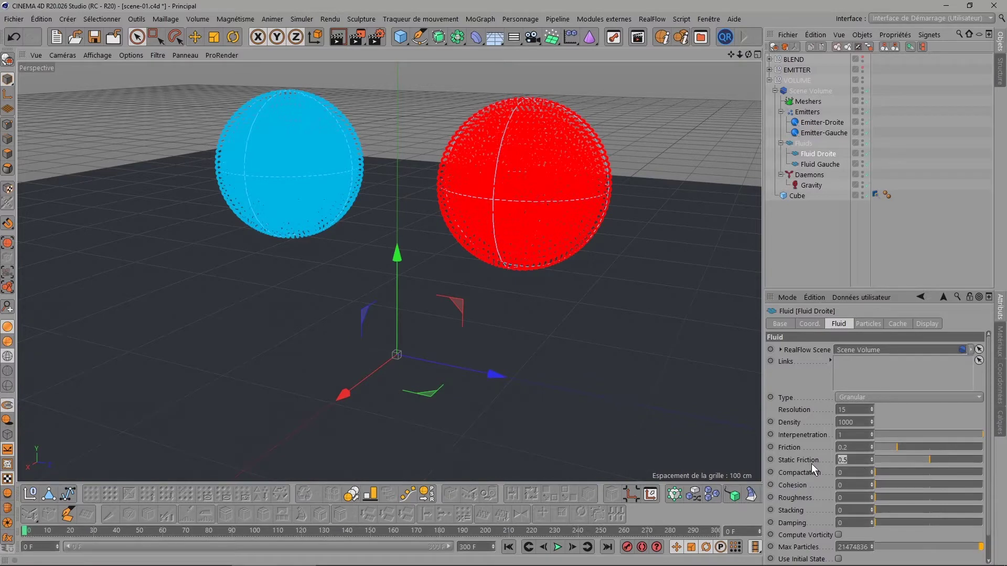
Set Static Friction to 5, preview the red pile, then rewind.
text(5)
key(Return)
click(558, 547)
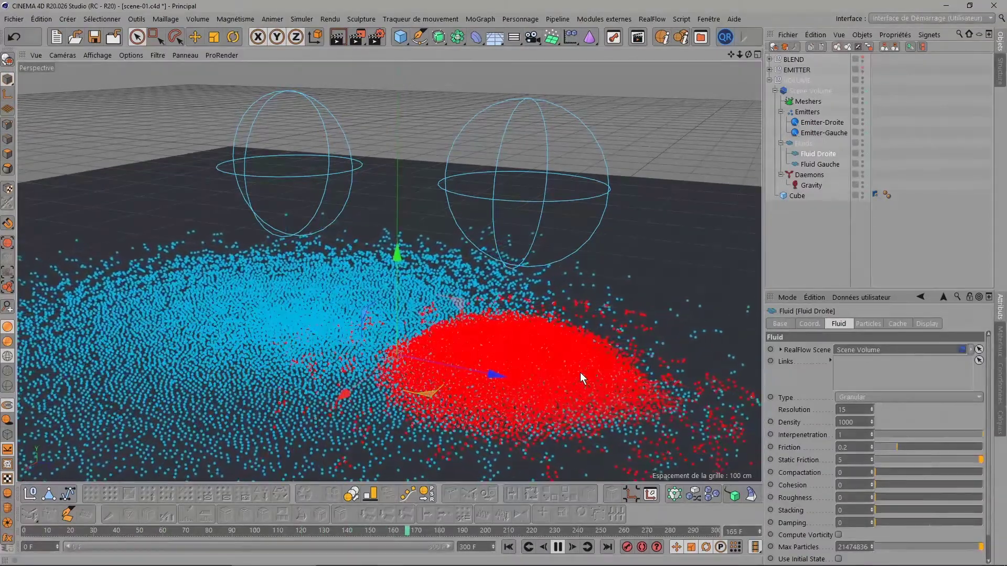
click(557, 547)
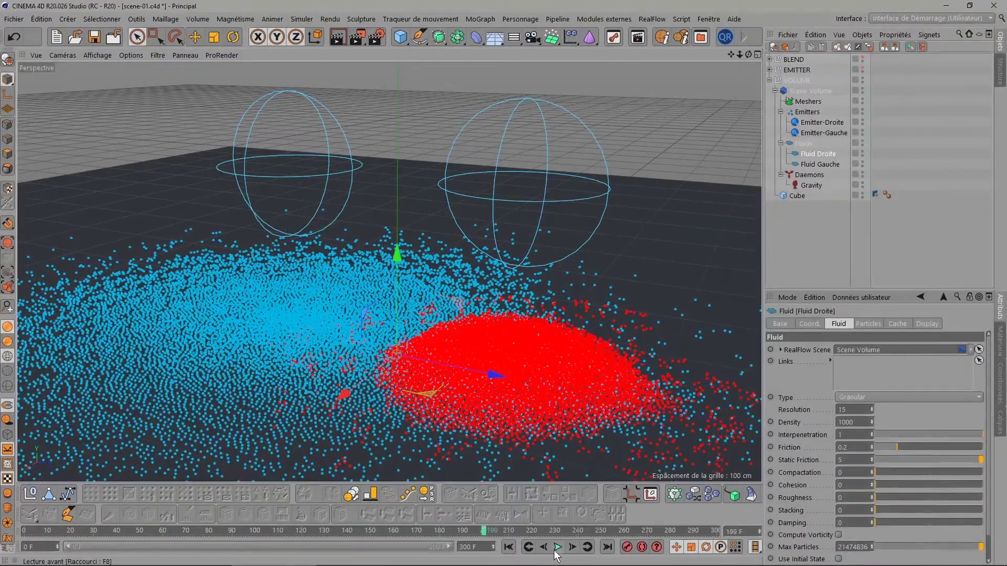
click(508, 547)
Maximize the Droite side view, replay the simulation, then rewind to frame 0.
click(758, 55)
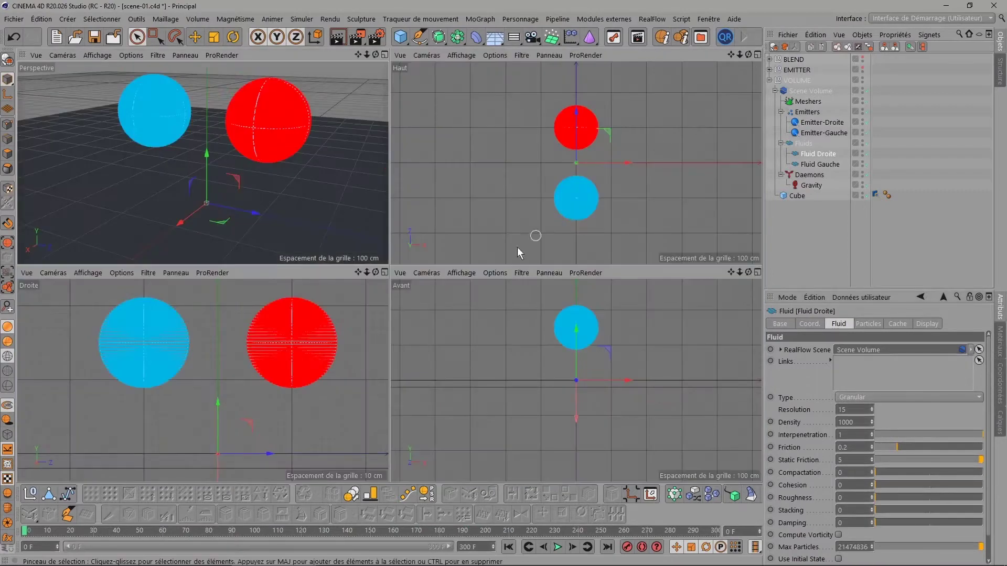
click(385, 272)
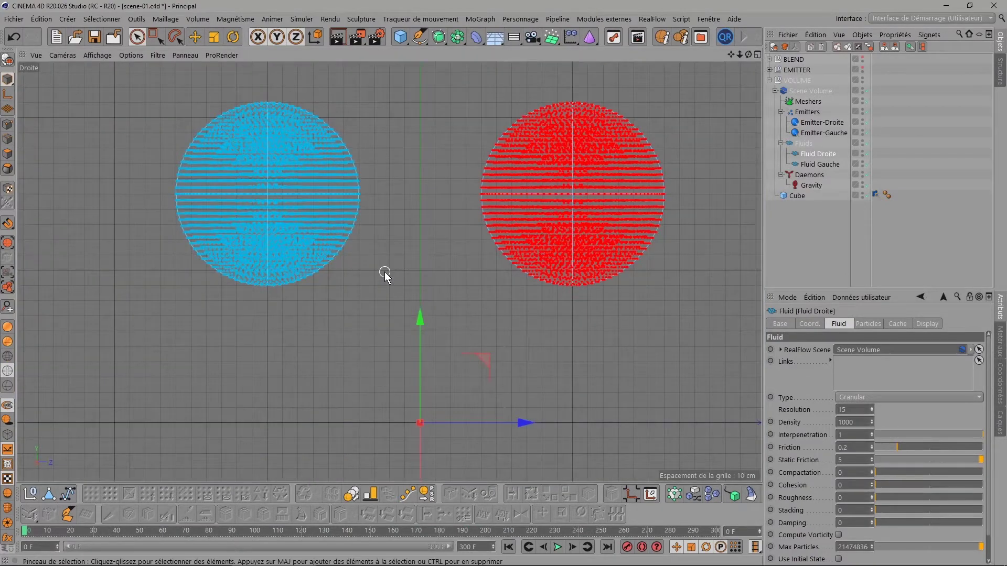
click(557, 547)
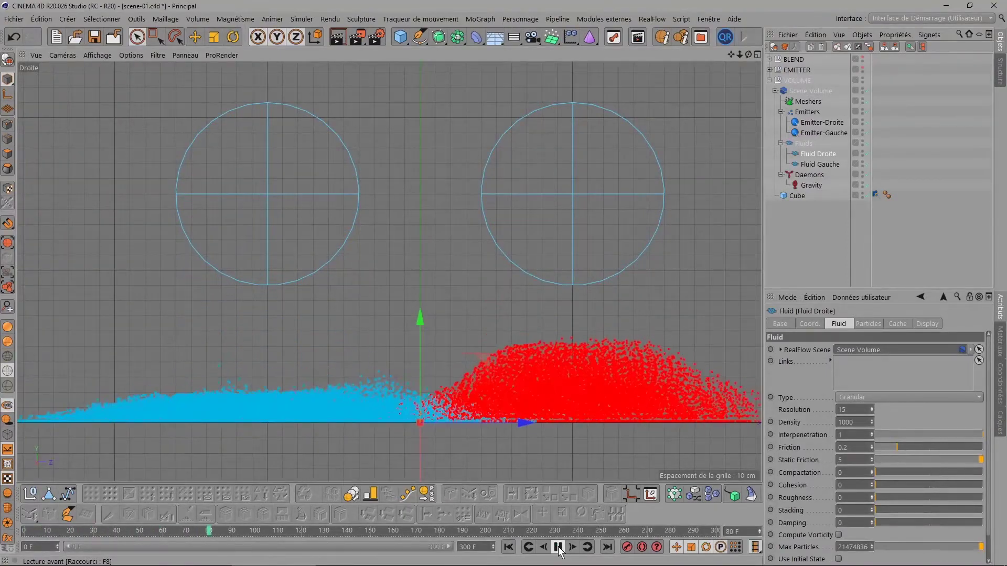
click(557, 547)
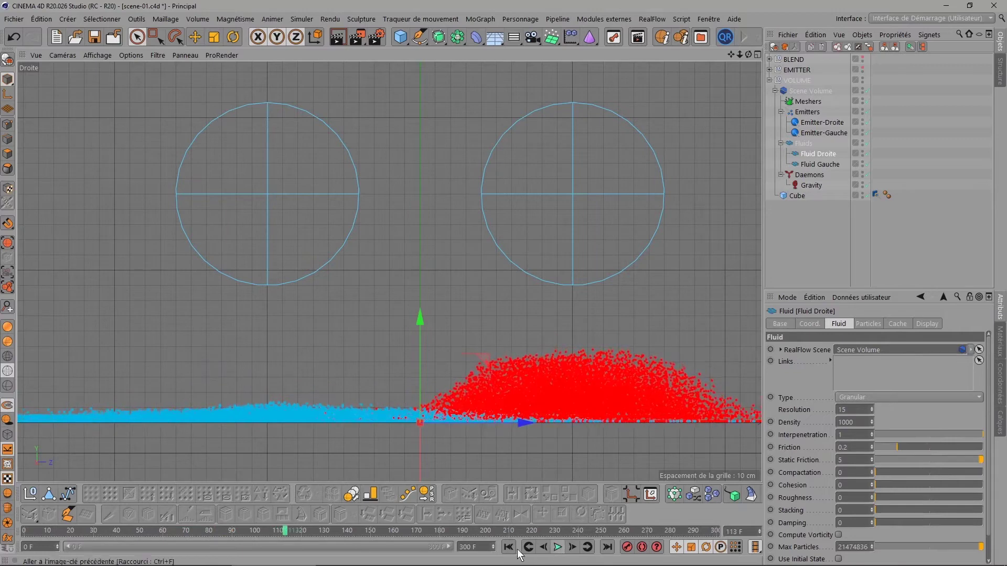
click(508, 547)
Return Fluid Droite's Static Friction to 0.5.
click(856, 460)
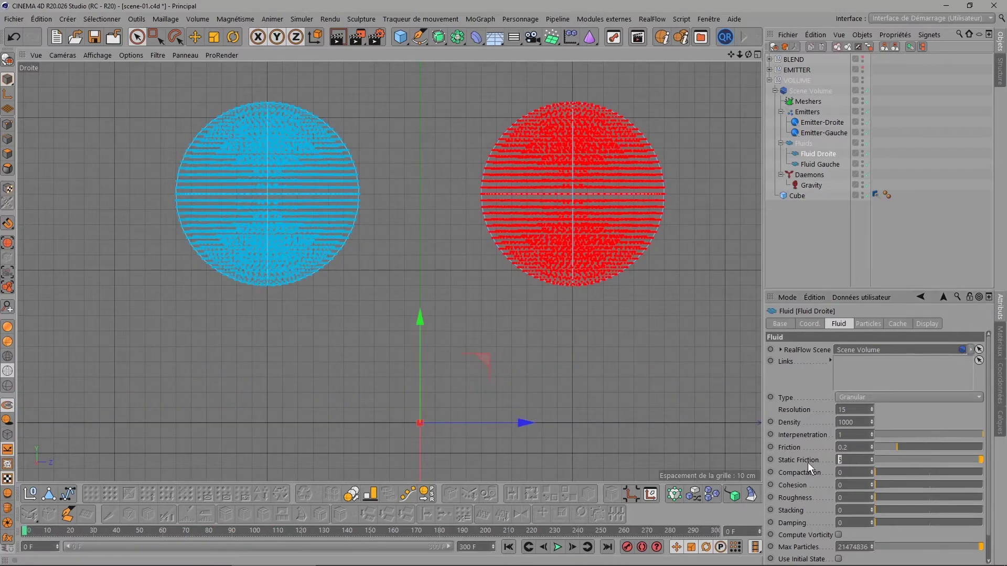
text(0.5)
key(Return)
click(810, 165)
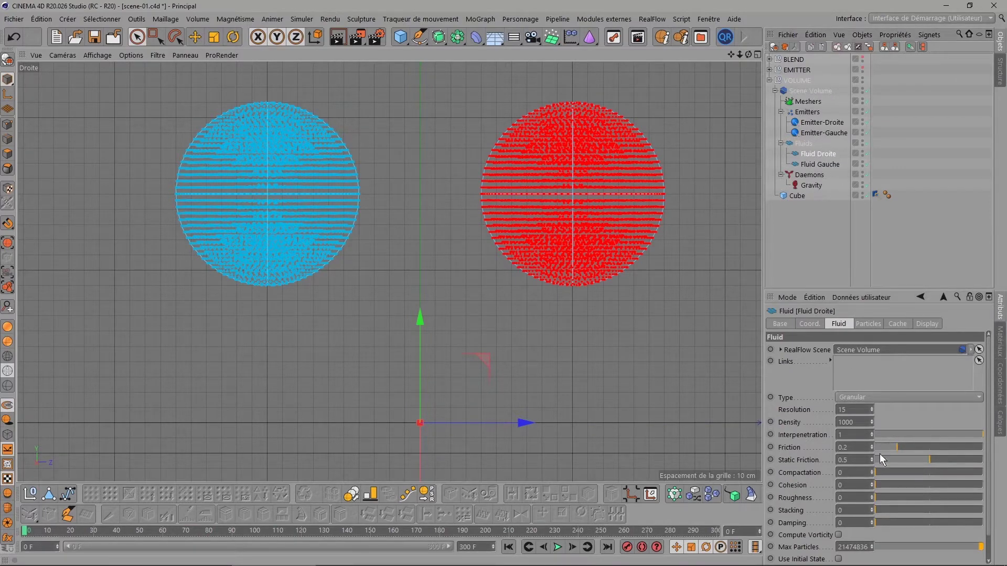
Preview Compactation 1, rewind, show four views, then lower Compactation to 0.522.
drag(882, 472, 983, 472)
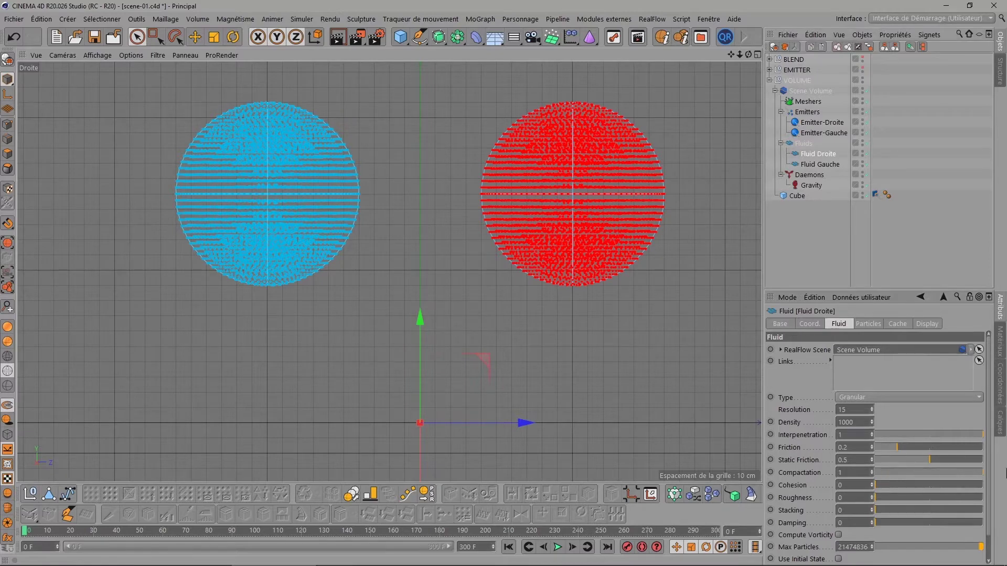
click(557, 547)
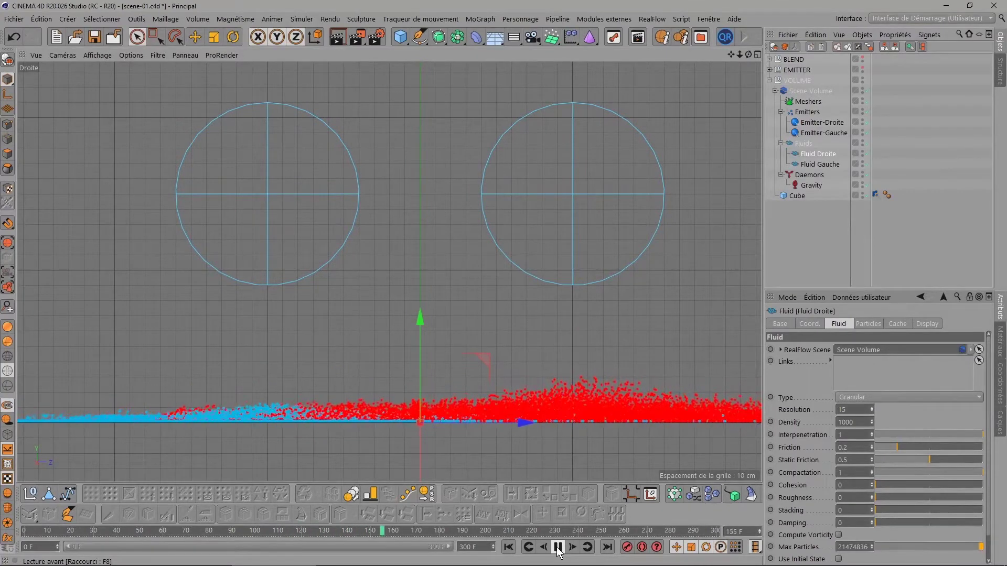
click(508, 547)
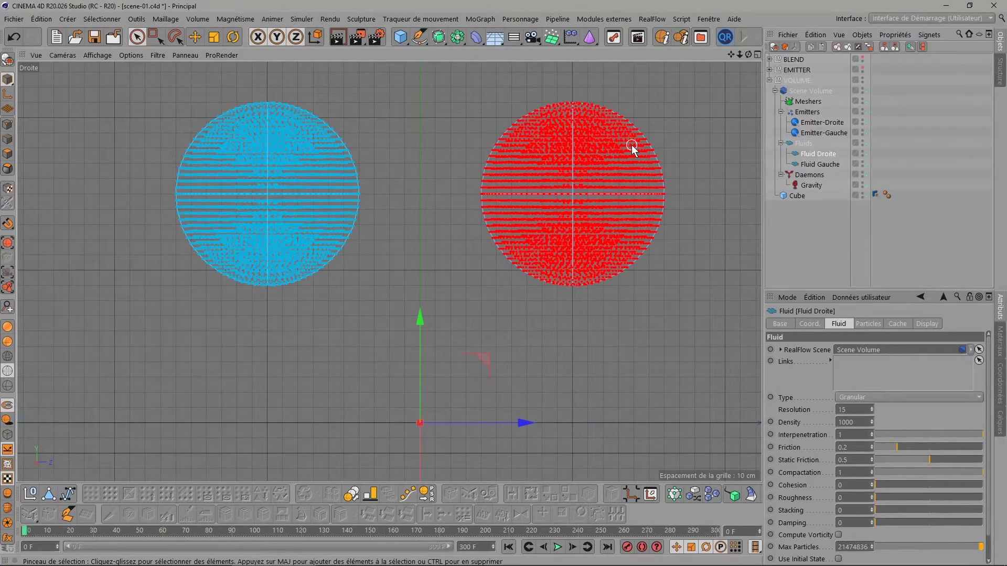
click(754, 56)
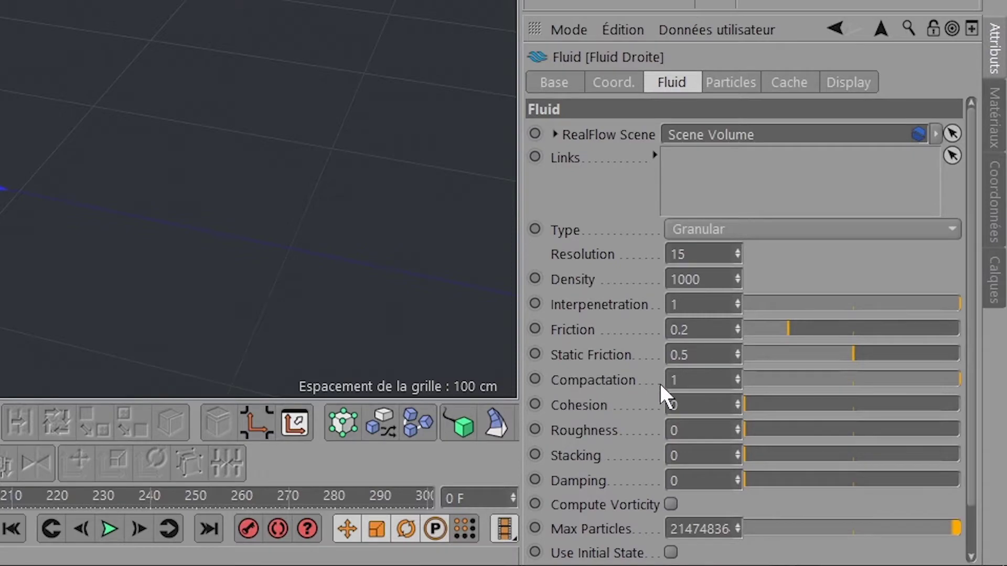
drag(826, 379, 857, 380)
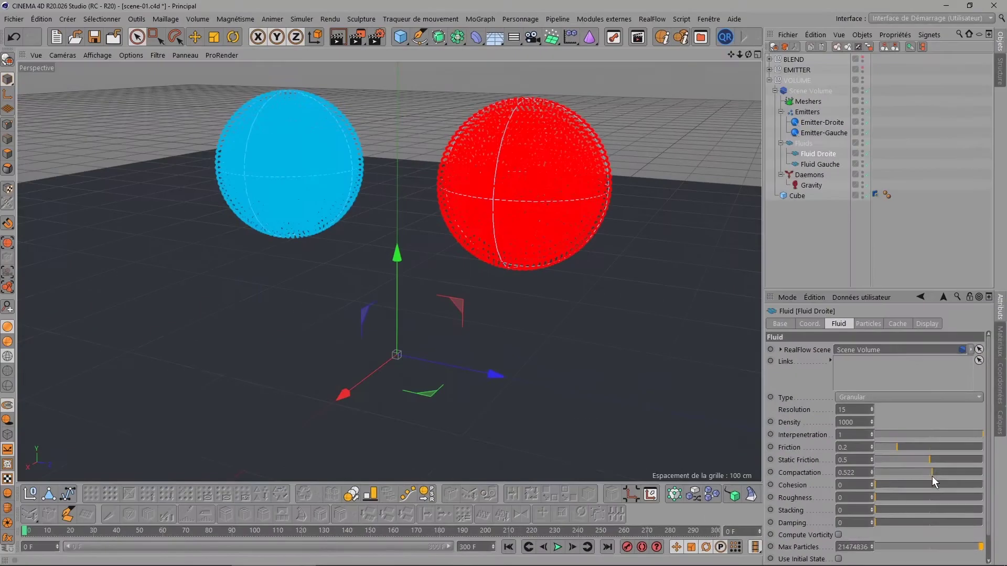
Preview the simulation with Compactation 0.522, then rewind to frame 0.
click(110, 528)
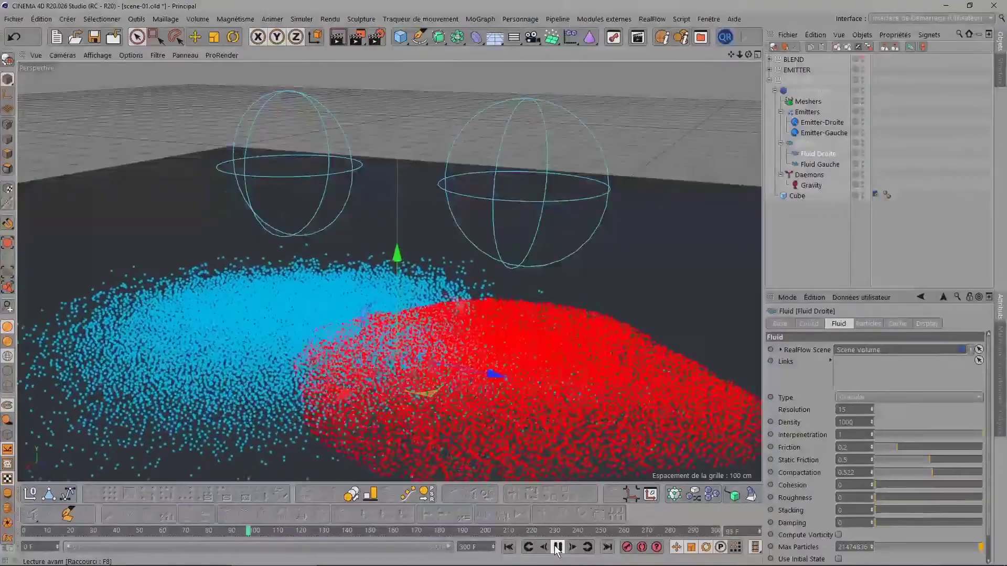
click(558, 548)
click(509, 548)
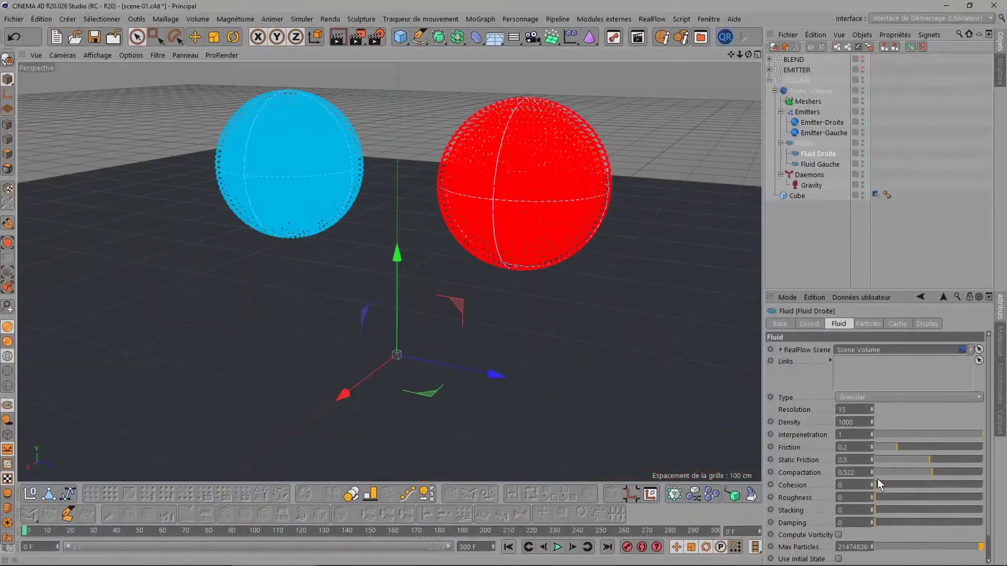
Set Compactation back to 0, preview the settling red grains, then rewind.
mouse_move(875, 474)
mouse_down()
mouse_move(850, 471)
mouse_move(977, 485)
mouse_up()
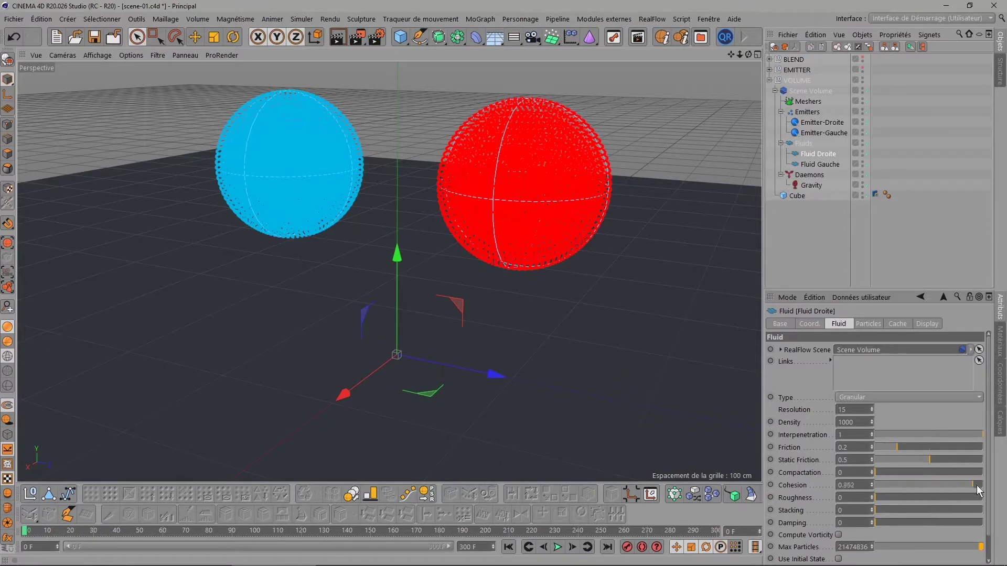
click(557, 547)
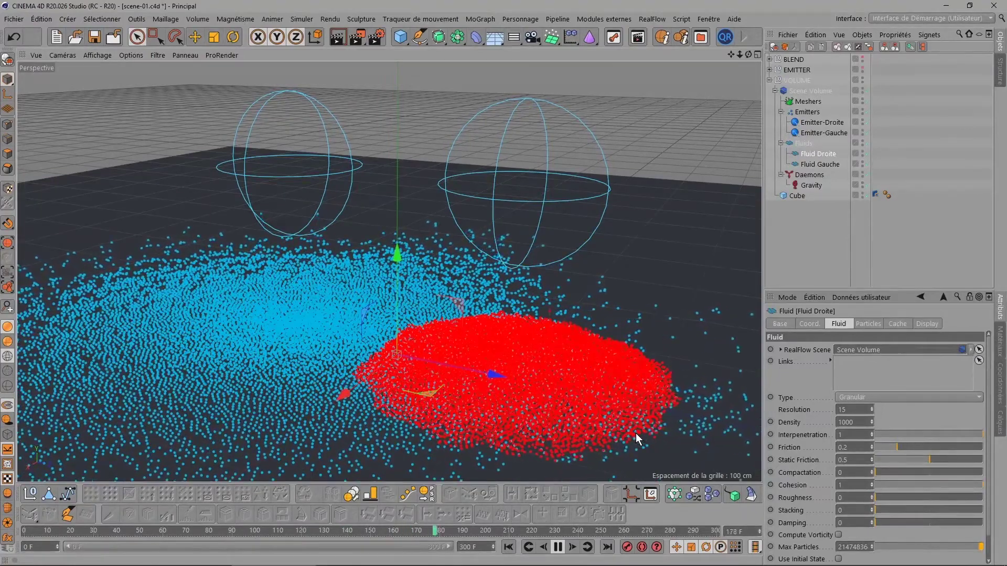
click(558, 547)
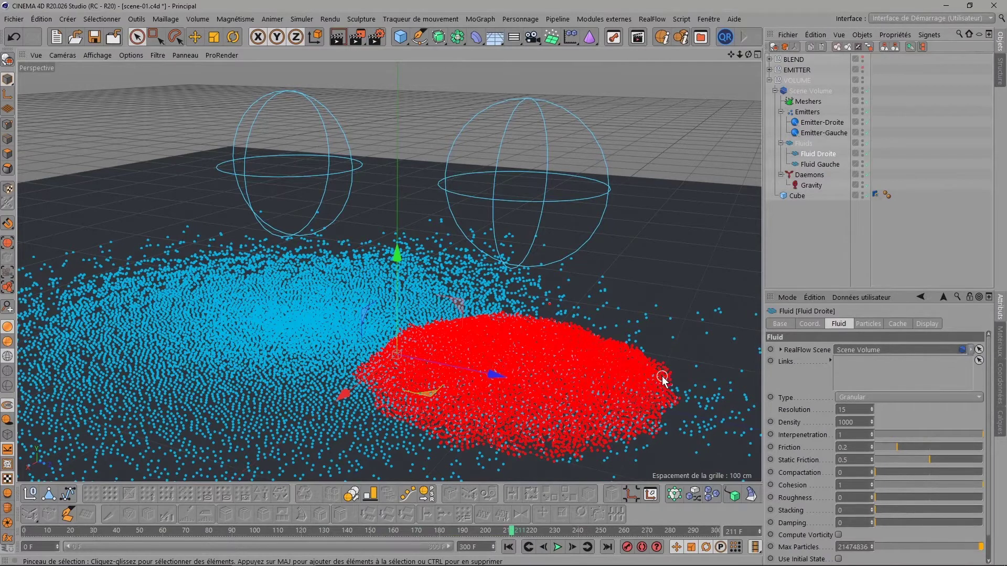
click(508, 546)
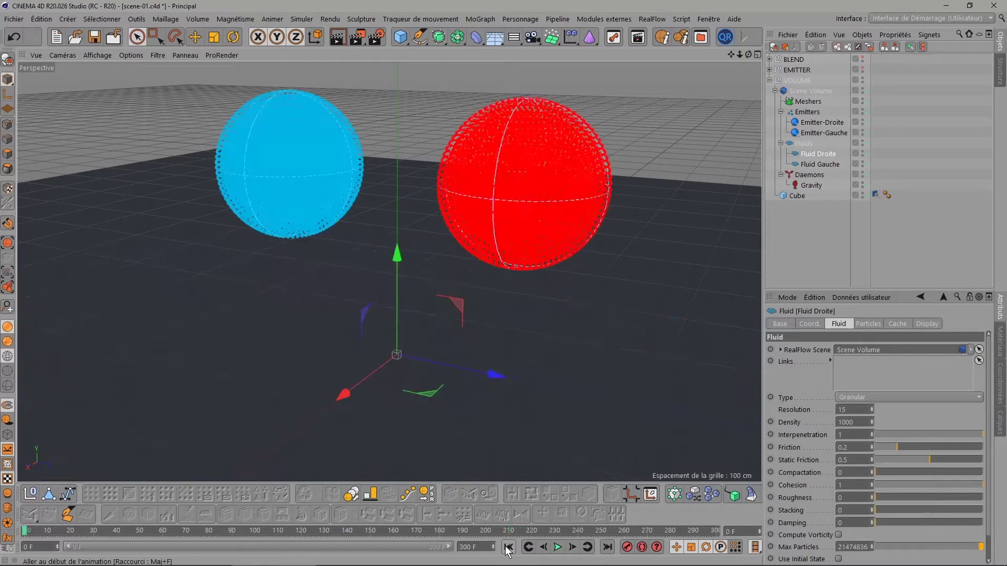
Set Fluid Droite's Compaction and Cohesion both to 0.5.
click(851, 487)
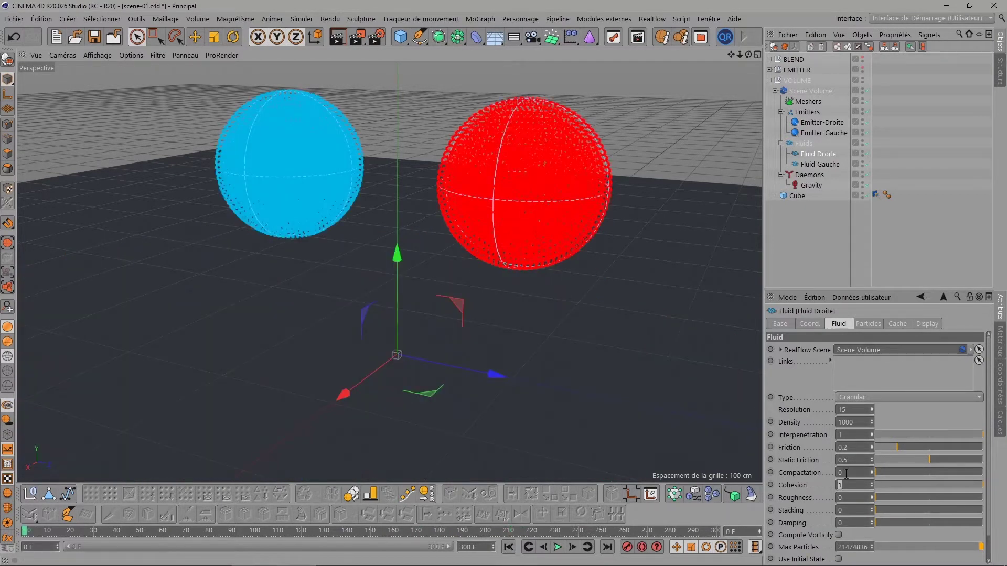
key(shift+Tab)
text(0.5)
key(Return)
text(0.5)
key(Return)
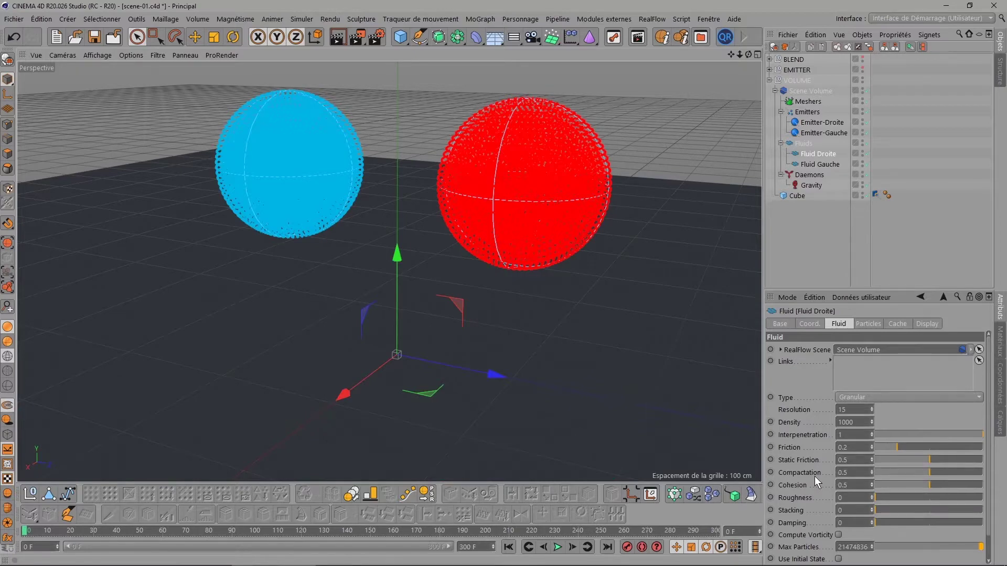
Preview the 0.5 result, rewind to frame 0, and reset Compaction and Cohesion to 0.
click(558, 547)
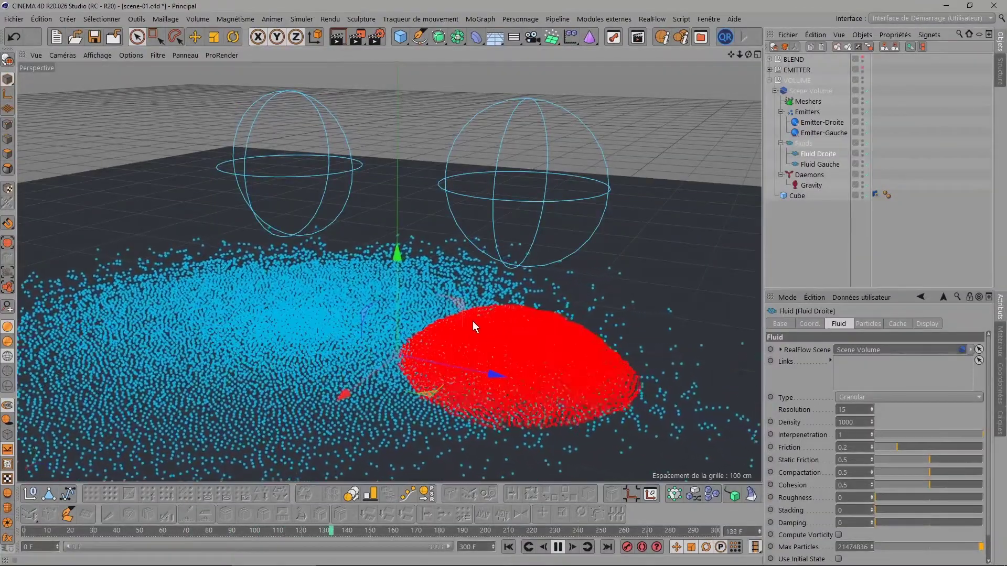
key(F8)
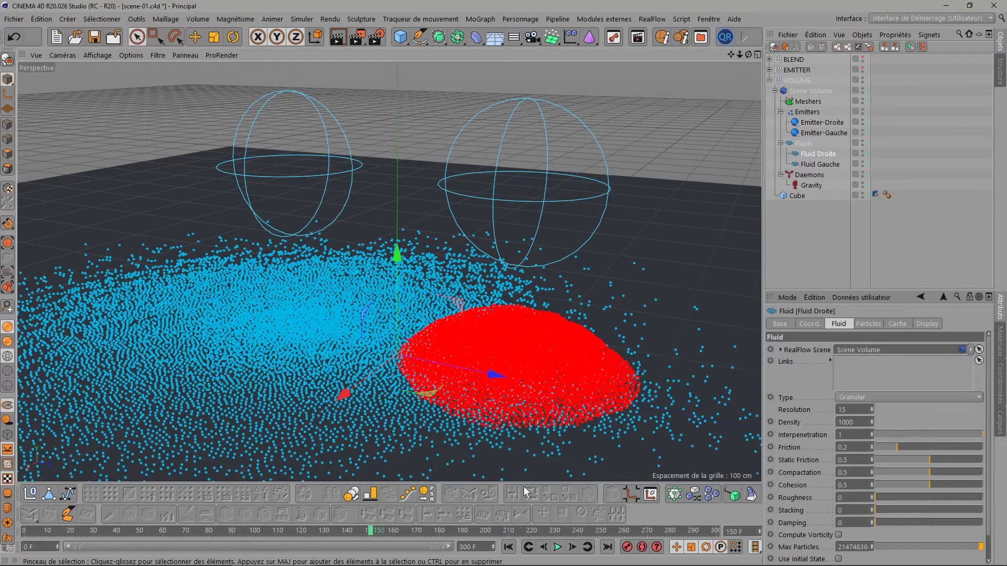
click(509, 548)
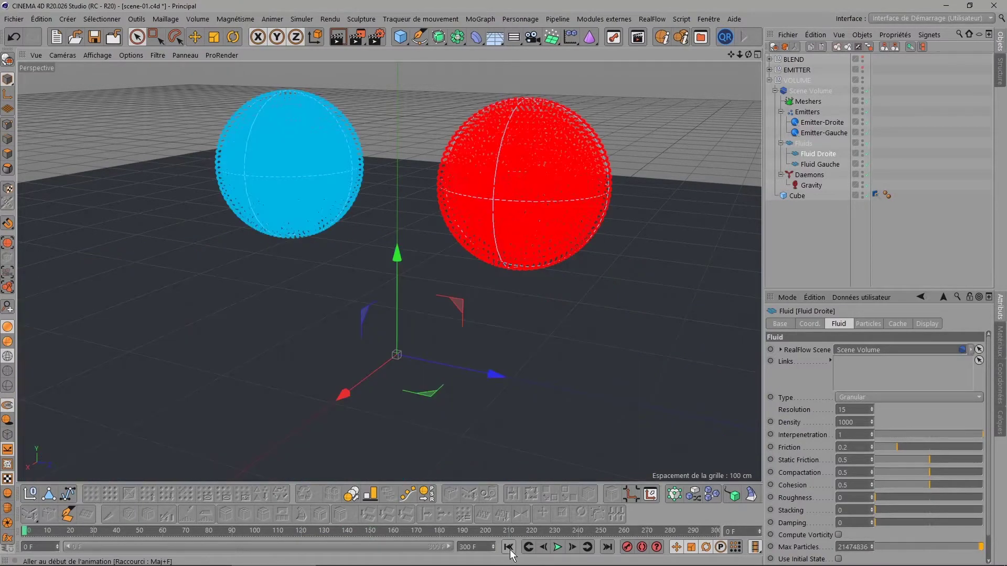
click(874, 473)
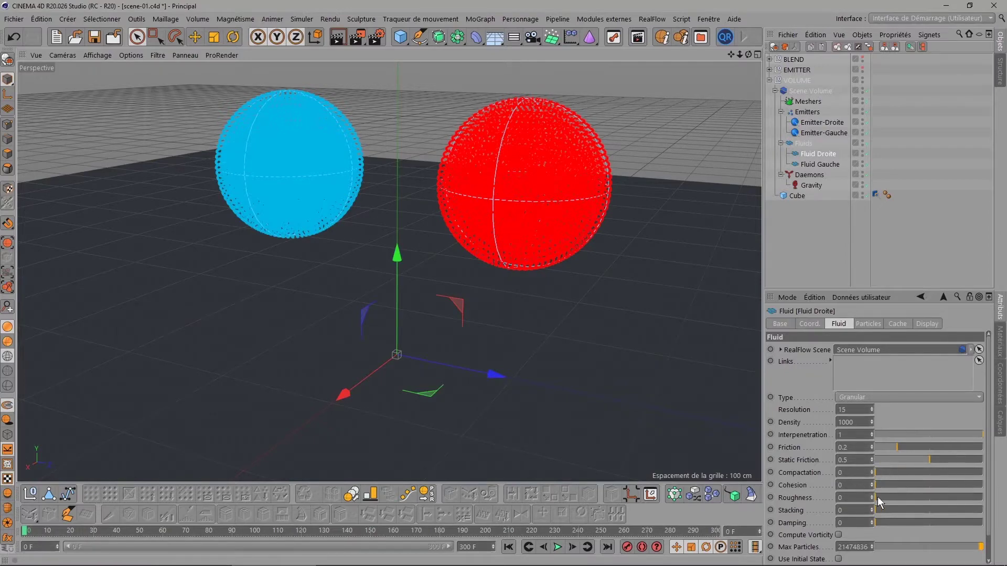
Preview the red fluid falling with Roughness 0.666, then rewind to frame 0.
click(557, 548)
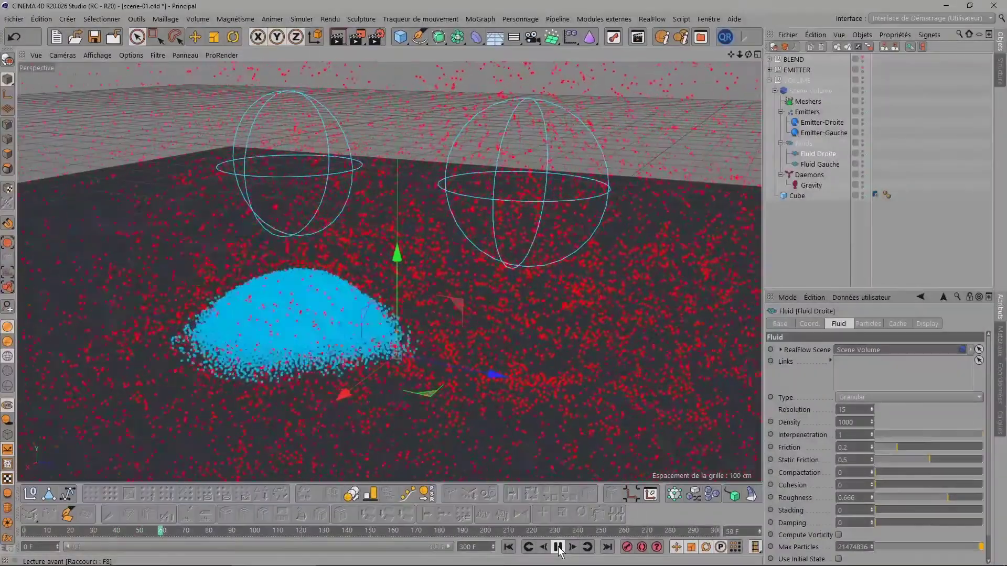
click(558, 548)
click(508, 547)
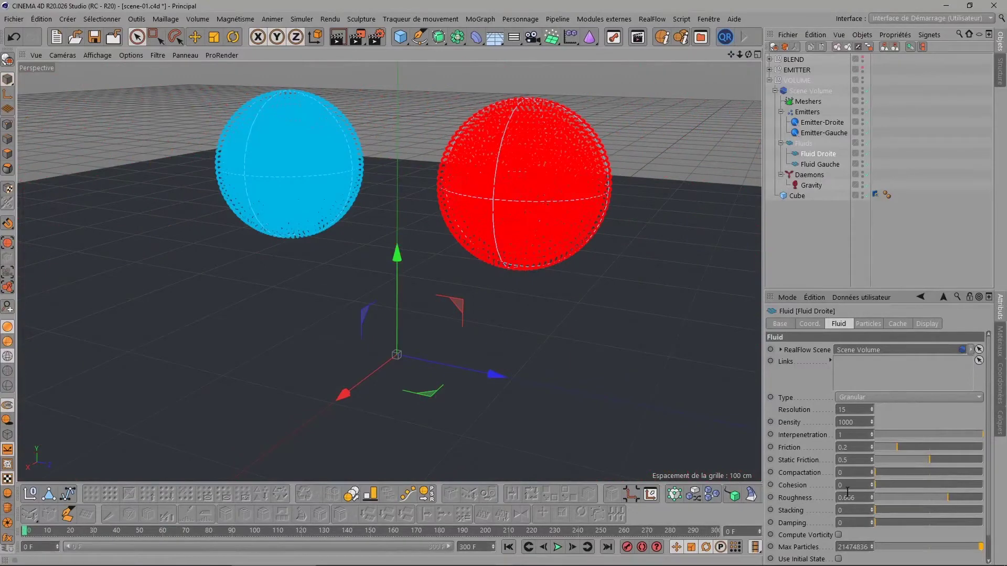
Lower Fluid Droite's Roughness to 0.185, replay the simulation and rewind.
click(896, 499)
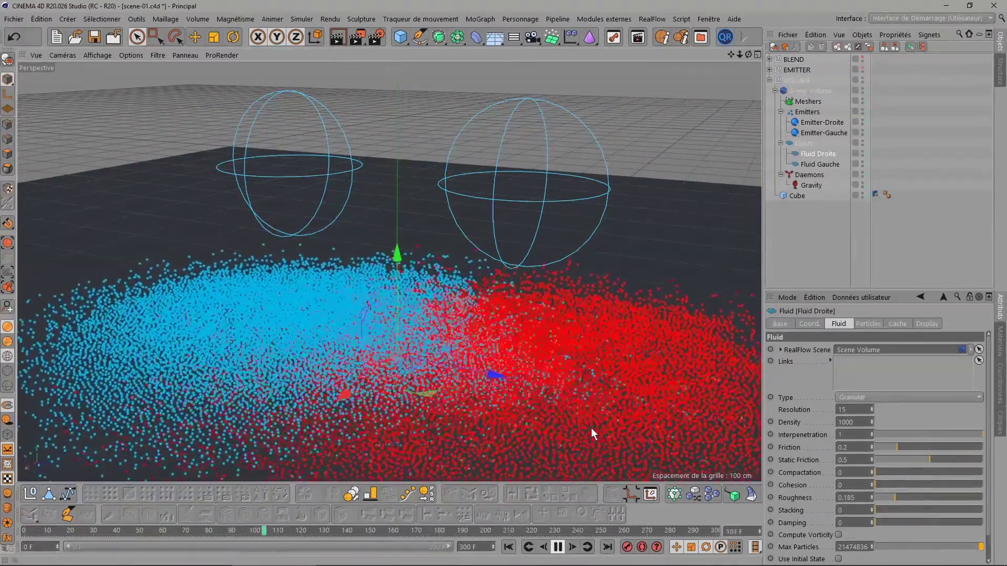
click(558, 548)
click(508, 547)
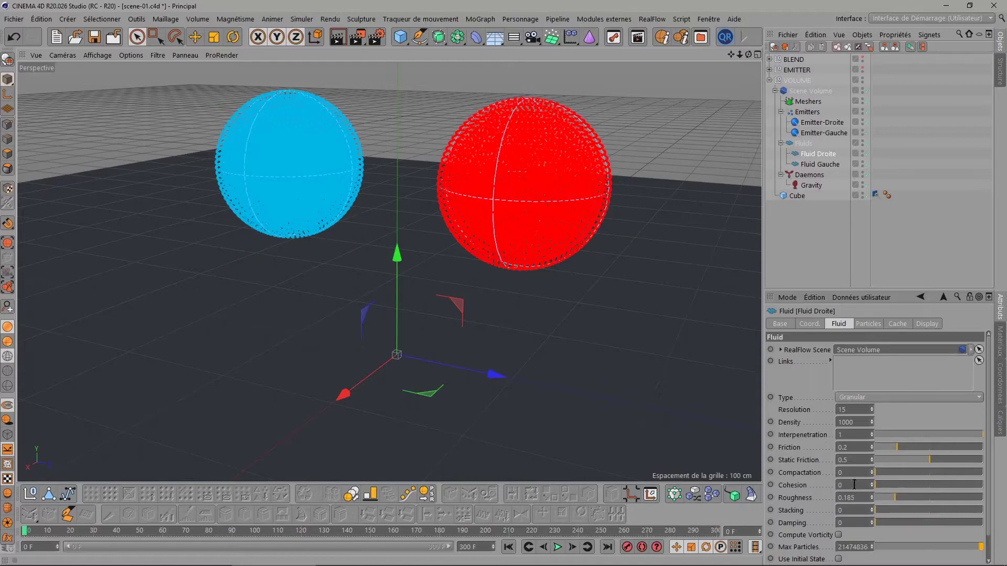
Raise Compaction to 1, play until frame 156, and orbit closer to the spread fluid.
drag(886, 474, 1006, 470)
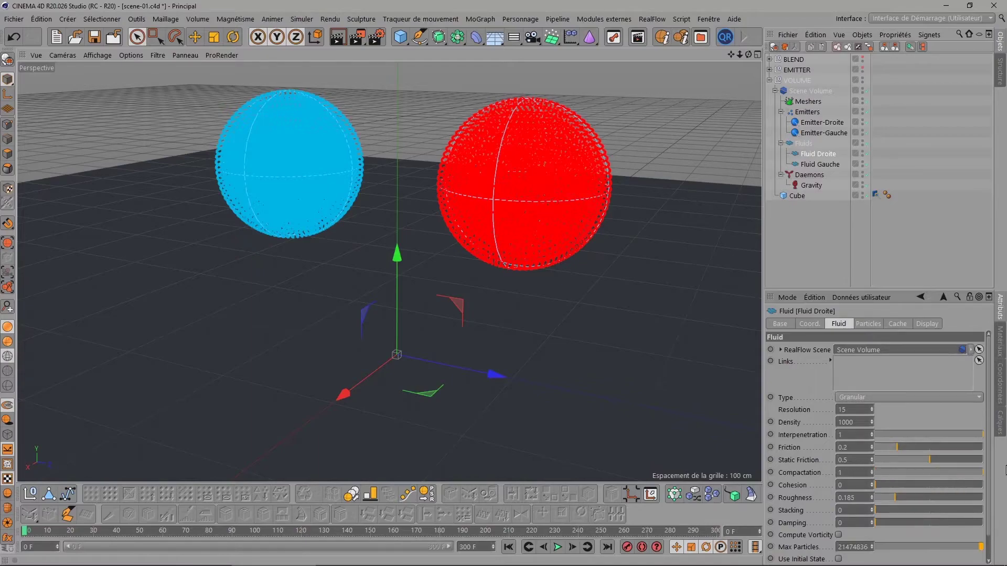
click(558, 546)
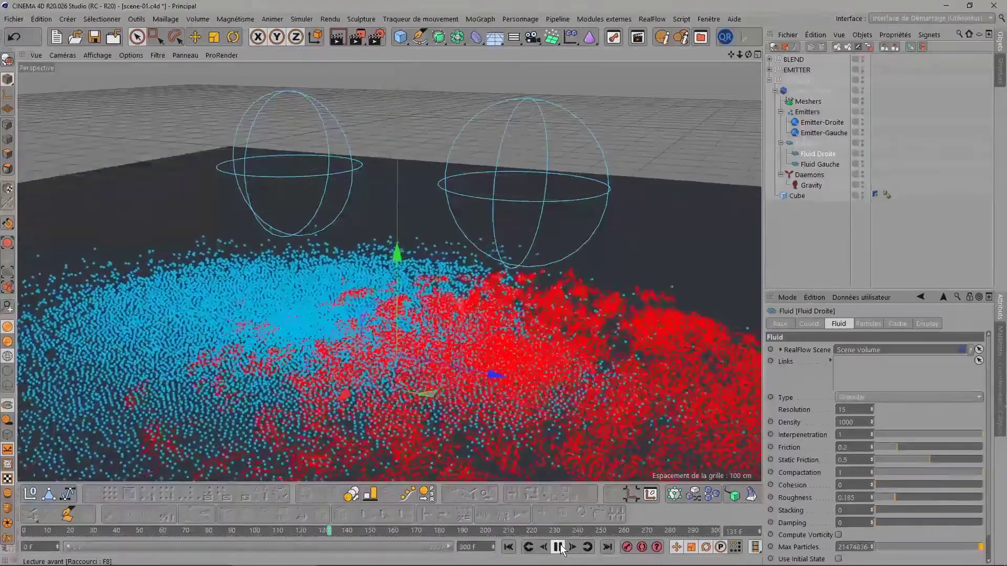
click(558, 547)
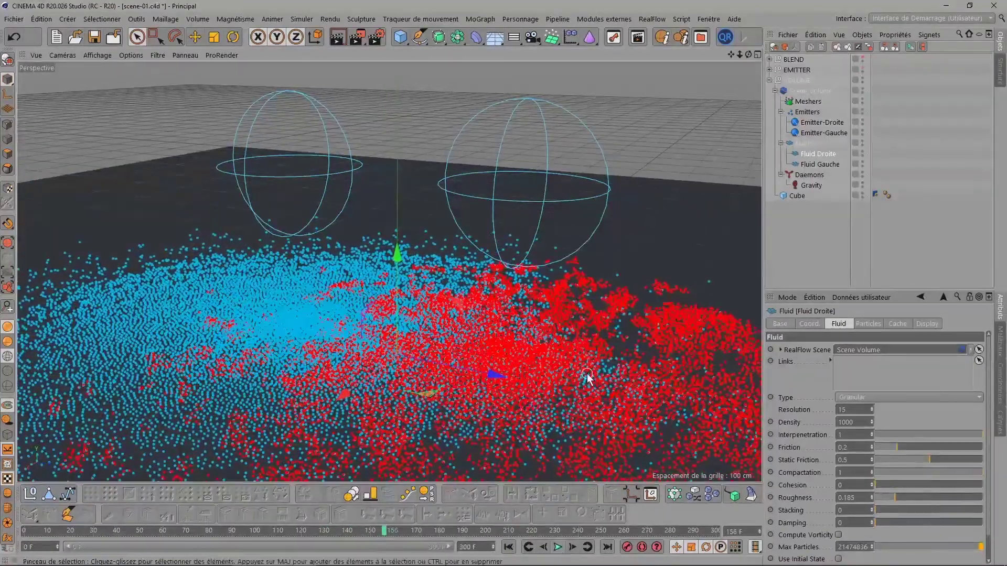
drag(734, 53, 726, 67)
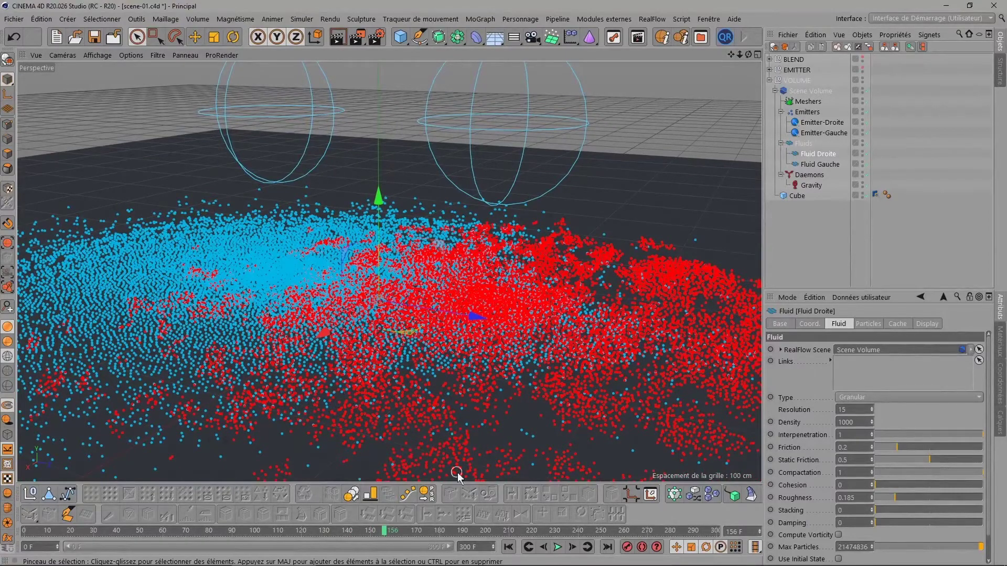
drag(747, 51, 750, 62)
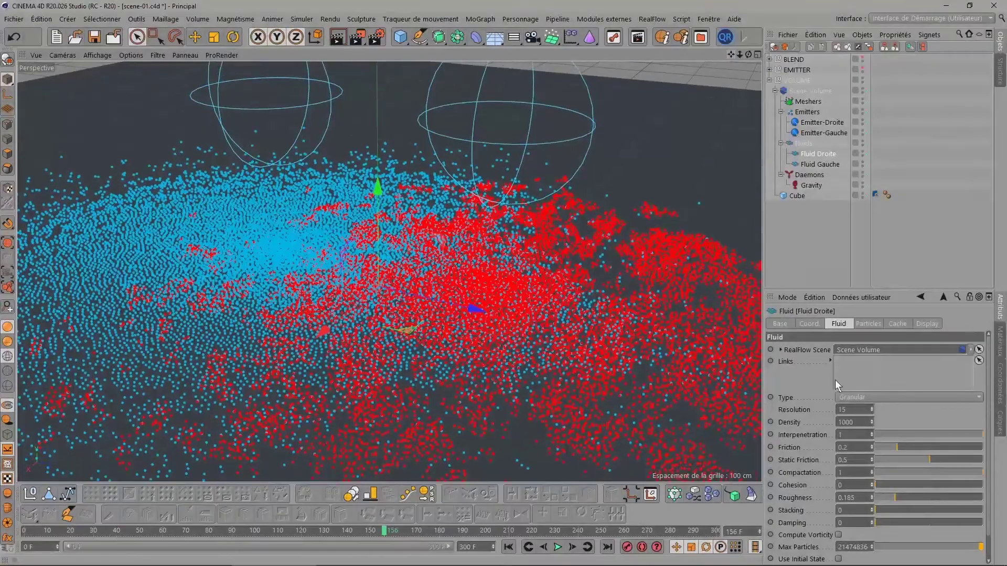
Set Roughness to 0, replay from frame 0, then lower Compaction back to 0.
drag(882, 495, 865, 498)
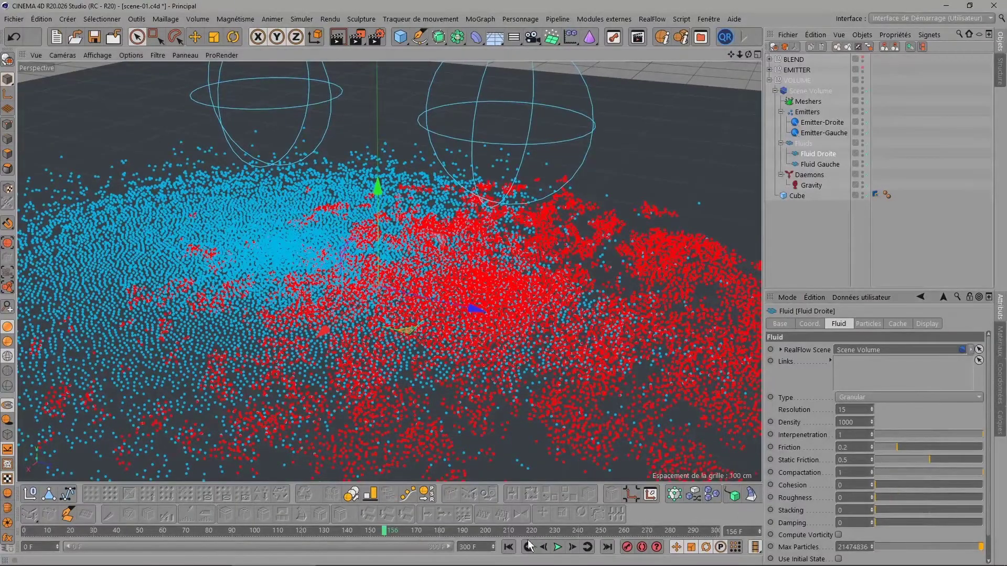
click(508, 547)
click(556, 547)
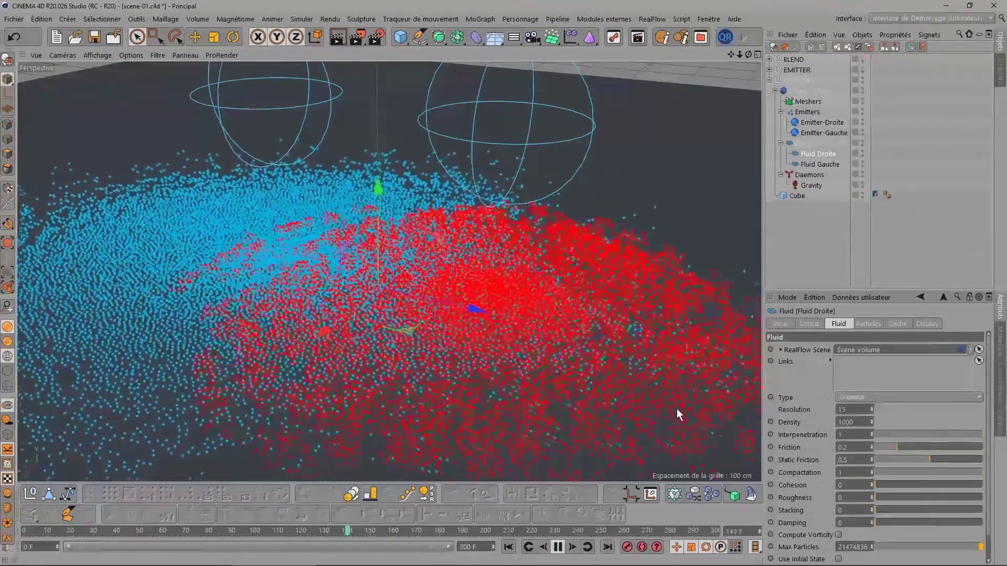
click(557, 547)
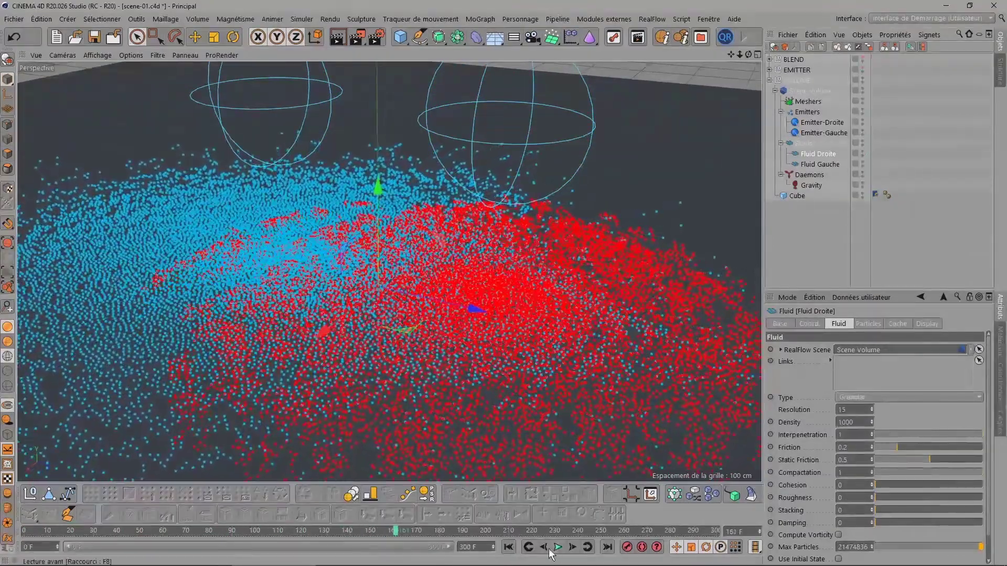
click(508, 547)
click(879, 473)
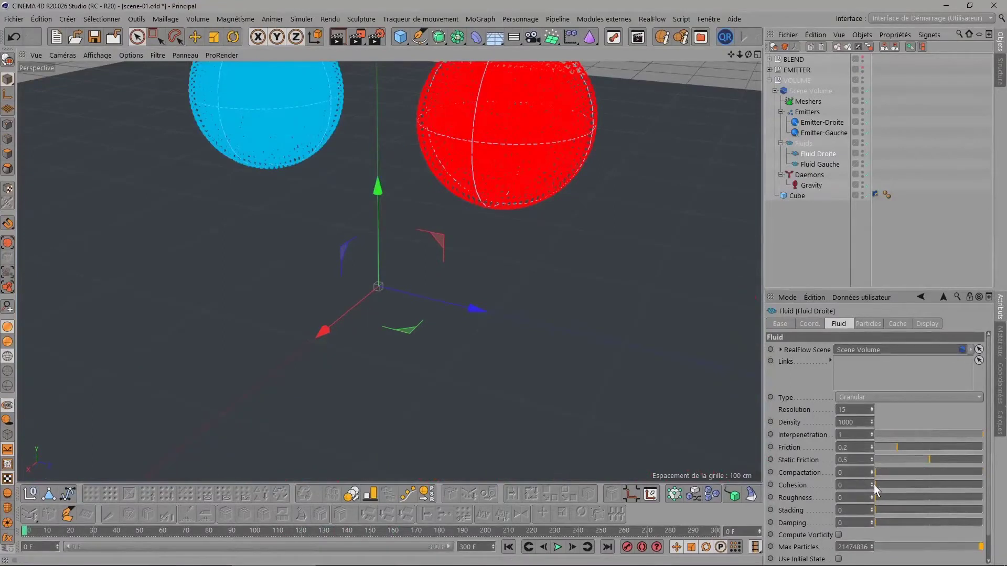
Preview the red fluid with Cohesion 1 and Roughness 0.315, then rewind.
drag(873, 485, 983, 487)
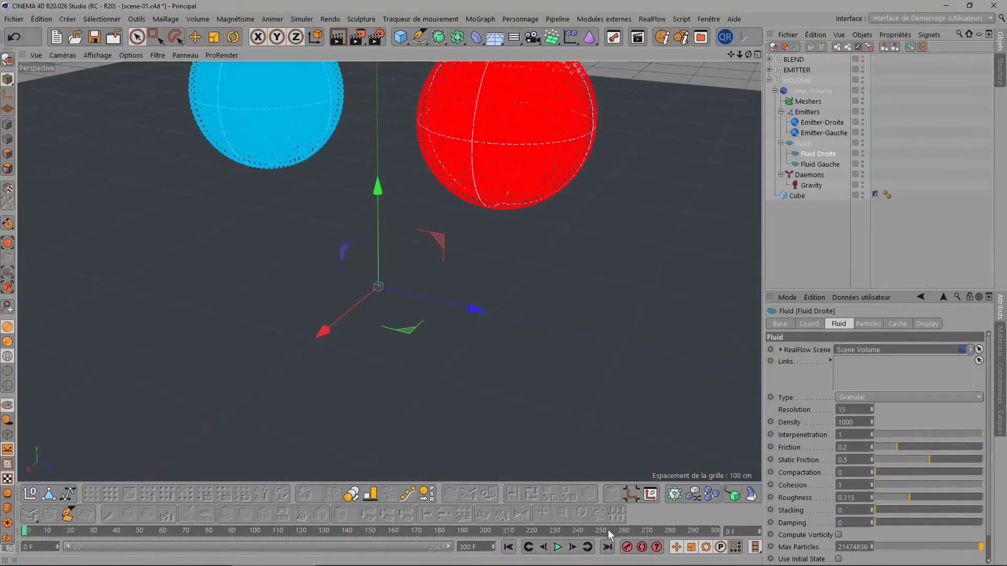
click(557, 547)
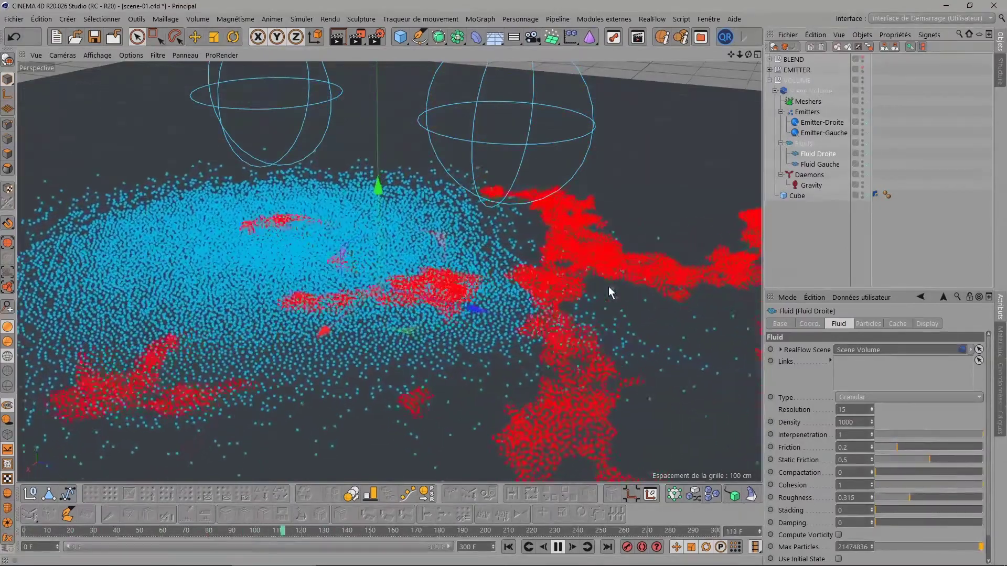
click(557, 548)
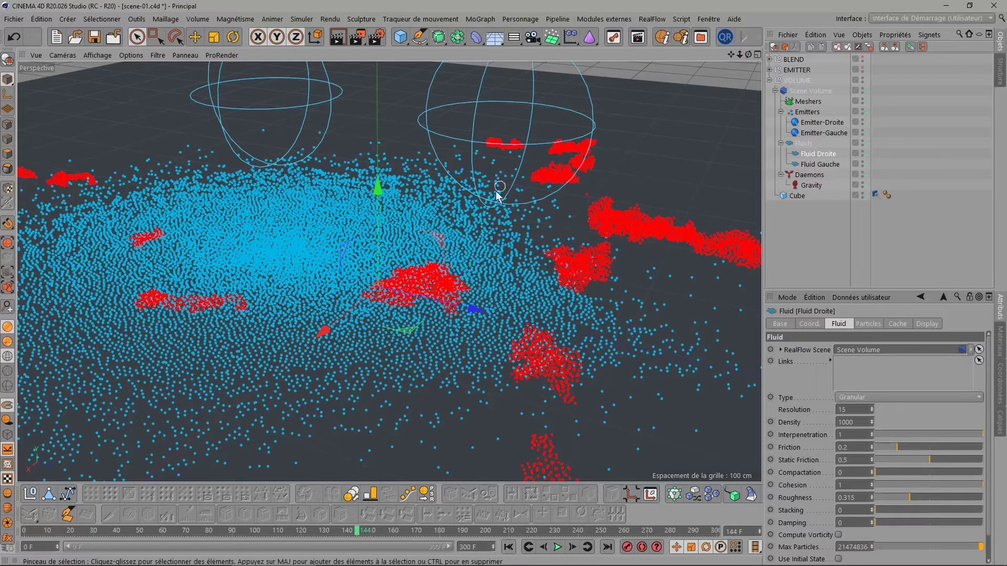
click(508, 547)
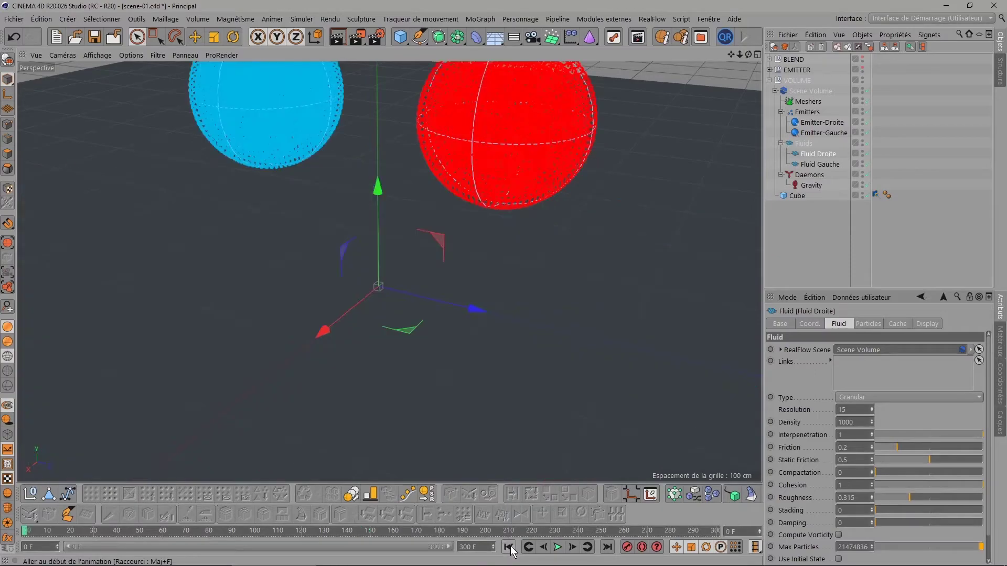
Preview again with Cohesion 2 and Roughness 0.123, rewinding to the first frame.
click(558, 547)
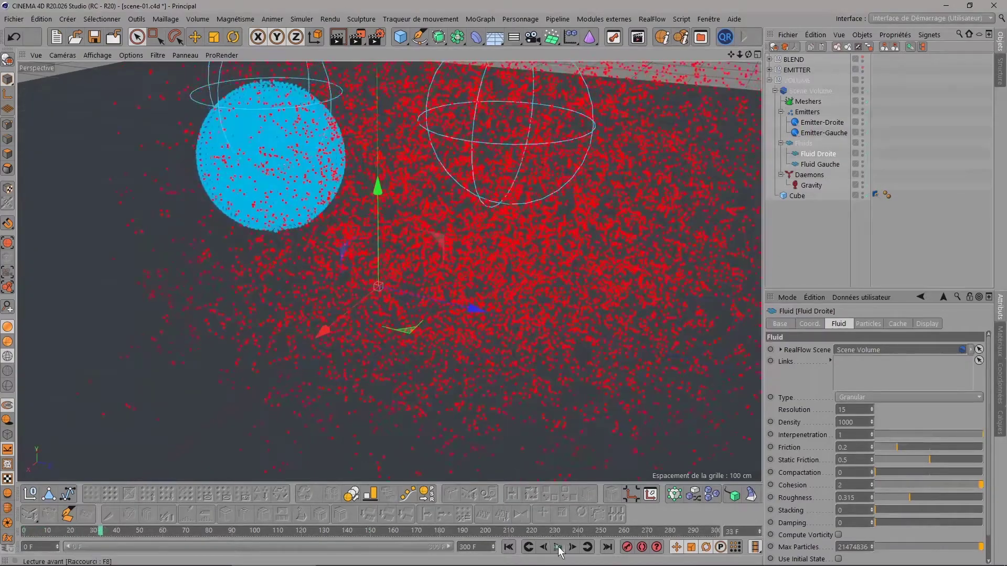
click(509, 548)
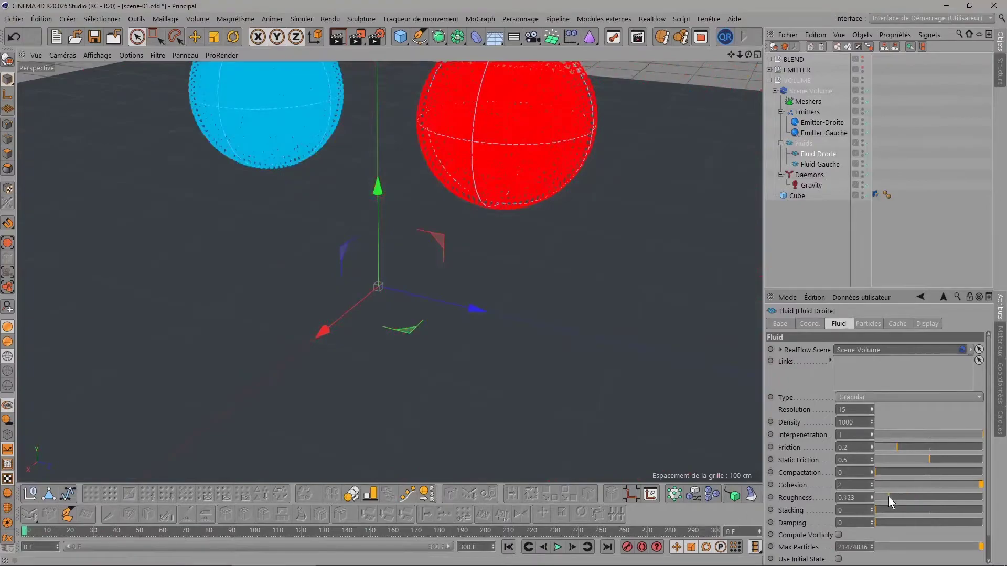
click(557, 548)
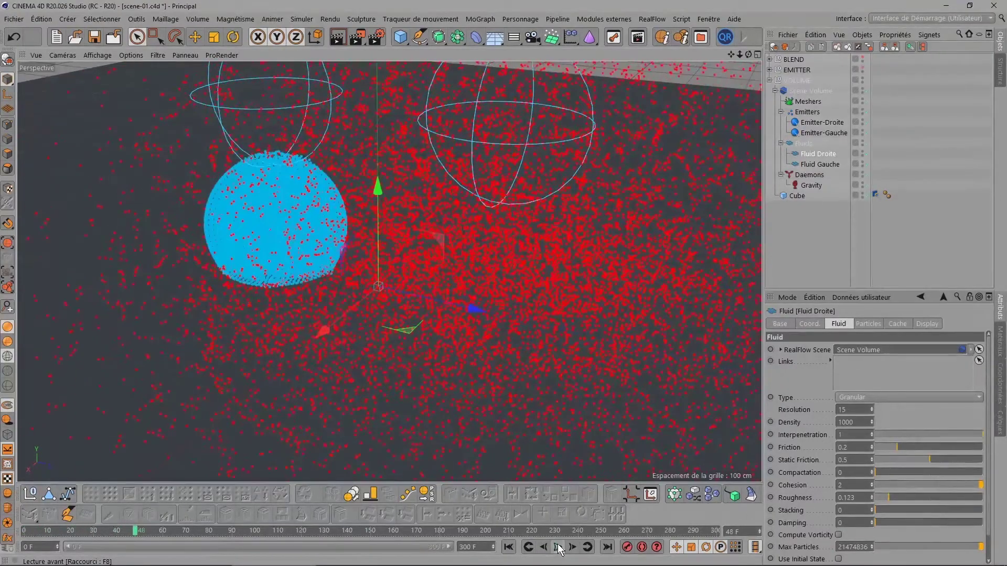
click(511, 549)
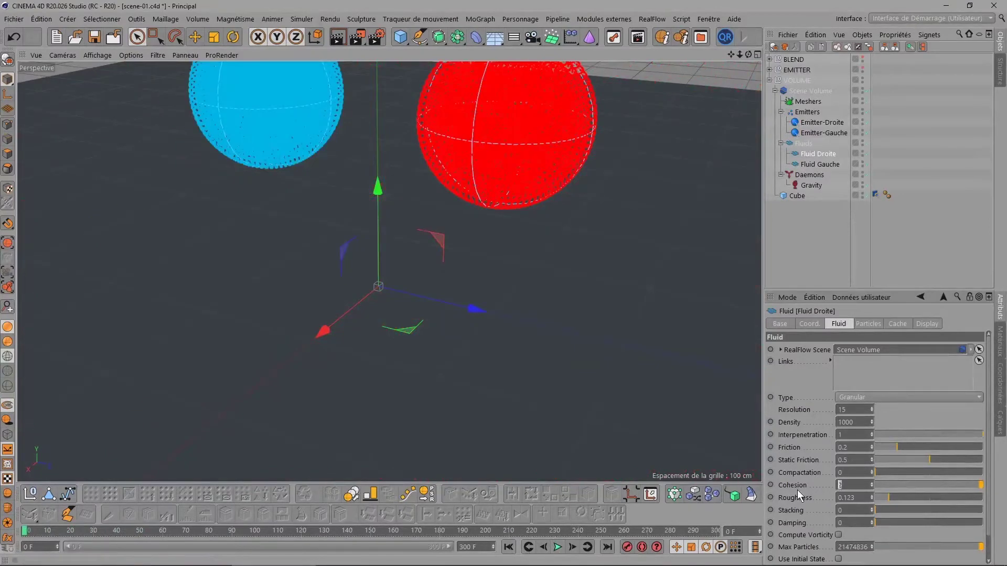
Set Fluid Droite's Stacking to 0.512 with Cohesion 0, then replay the pile formation from frame 0.
key(Return)
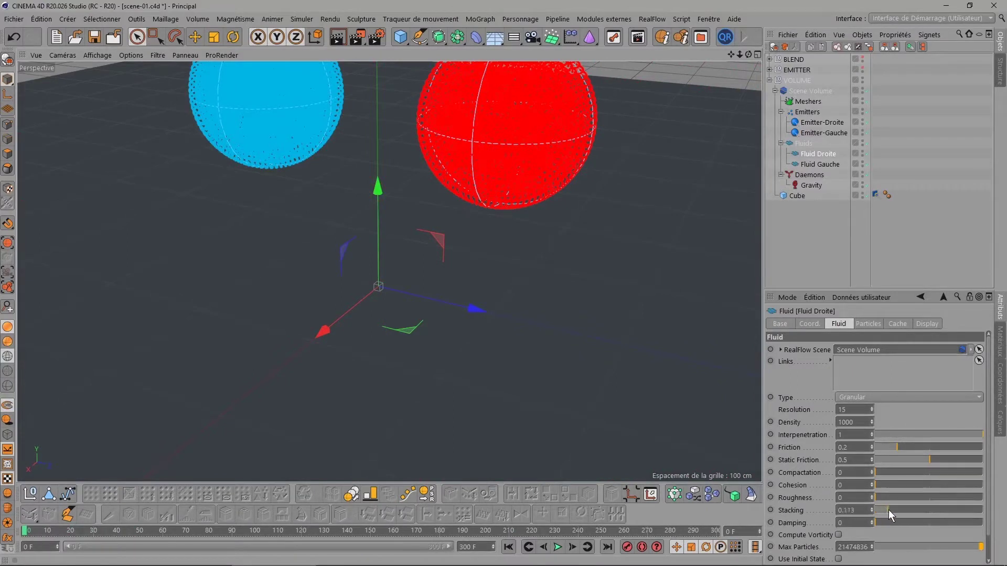
drag(888, 509, 896, 512)
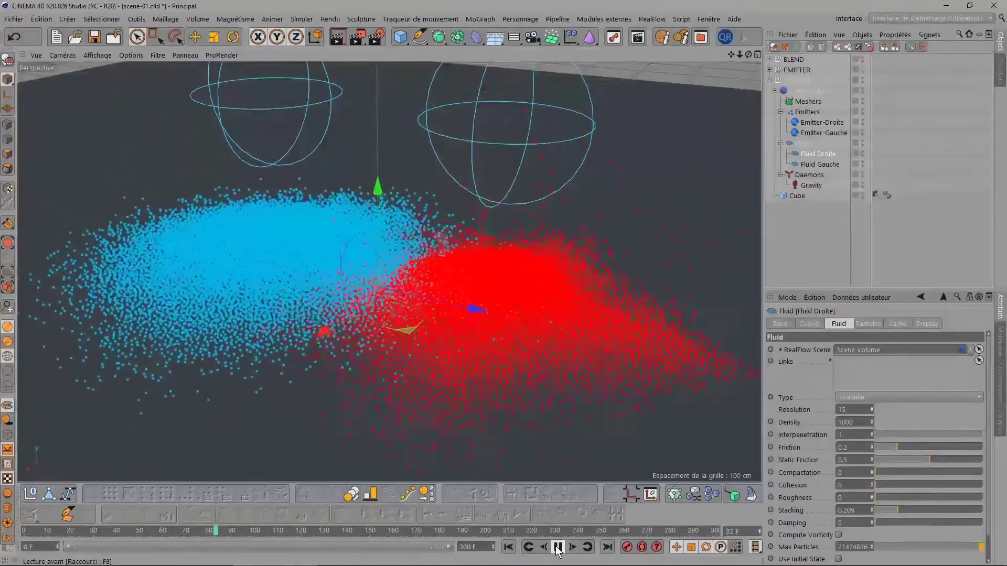
click(557, 549)
click(508, 549)
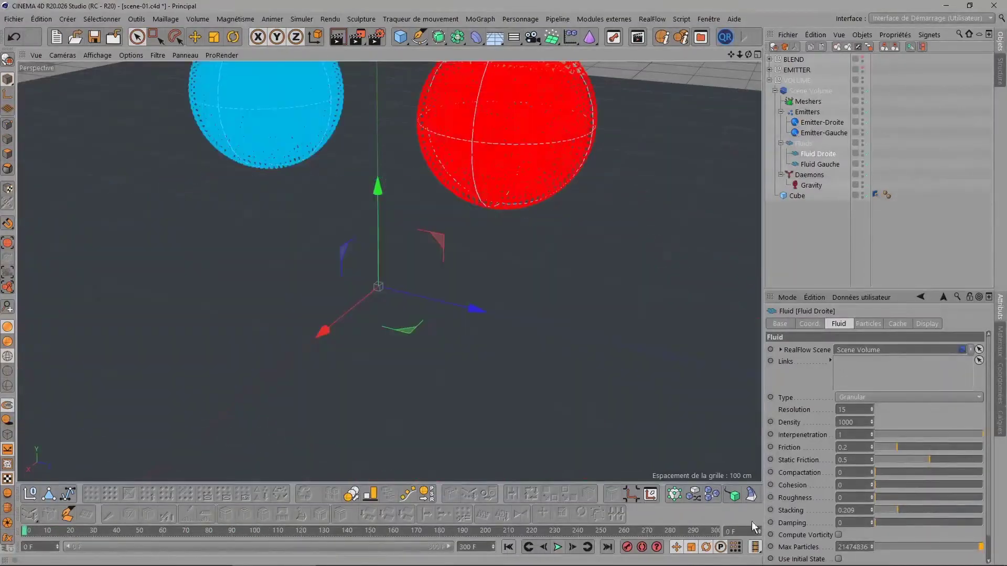
click(558, 547)
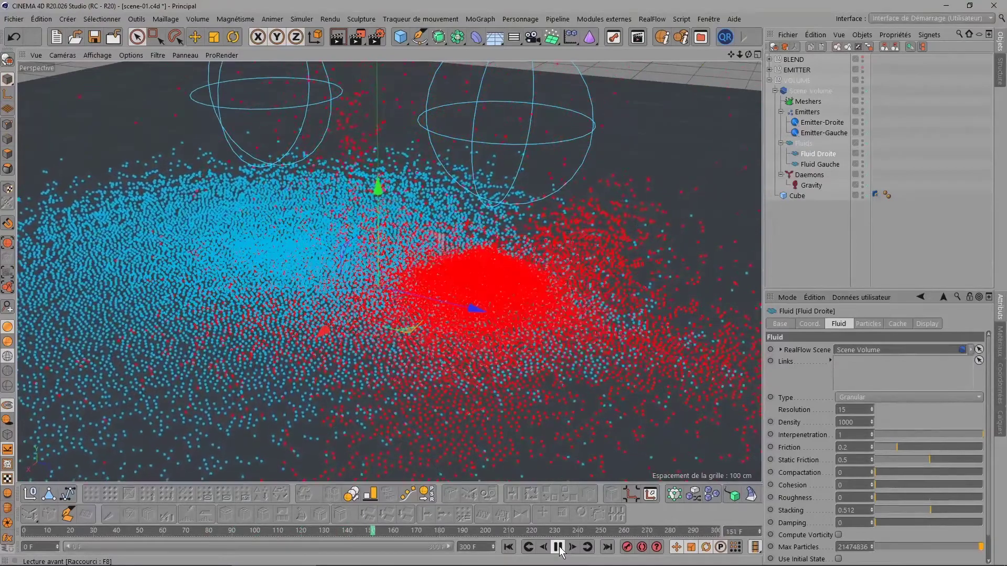
click(559, 548)
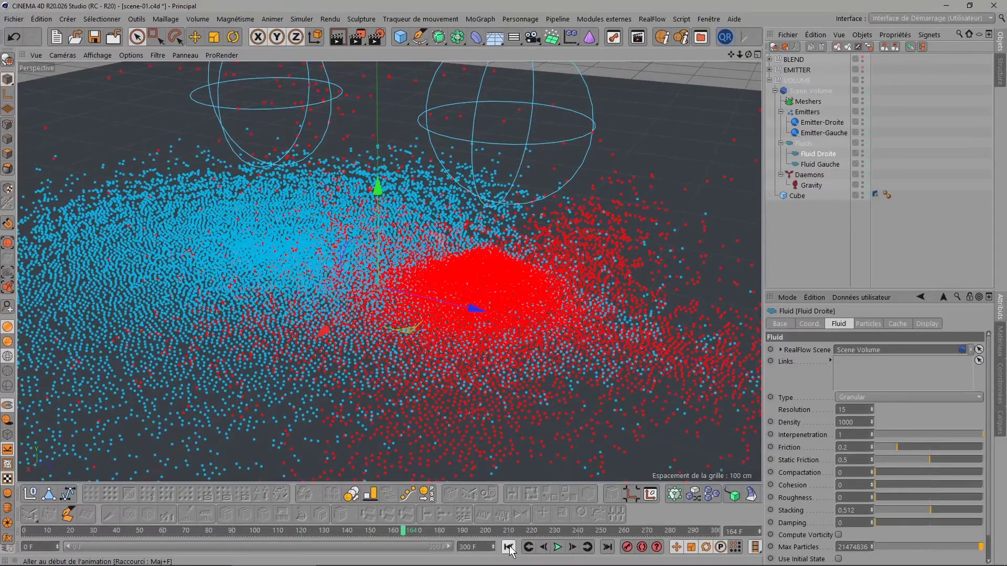
click(508, 547)
Maximise the side Droite viewport from the four-view layout.
click(757, 54)
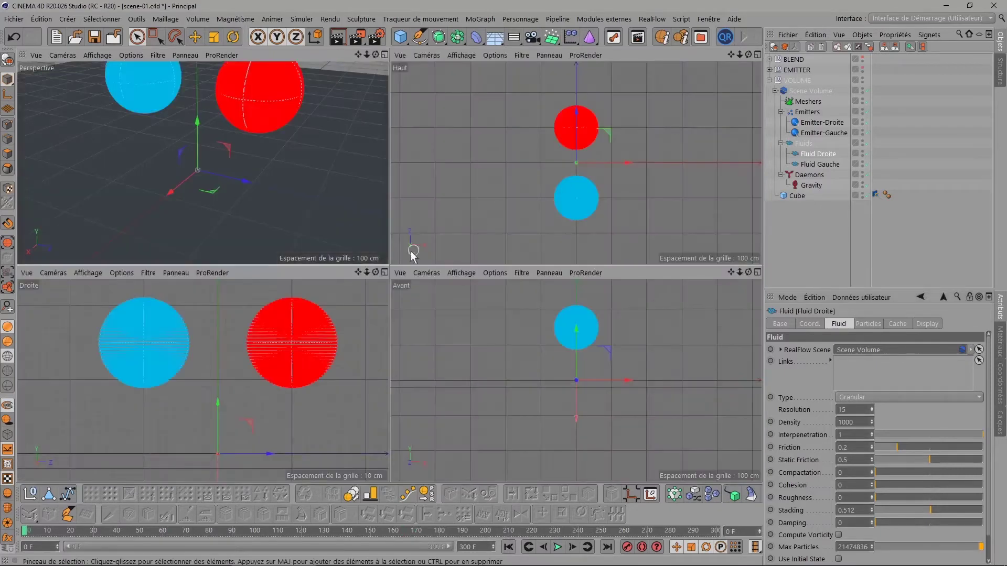
middle_click(386, 269)
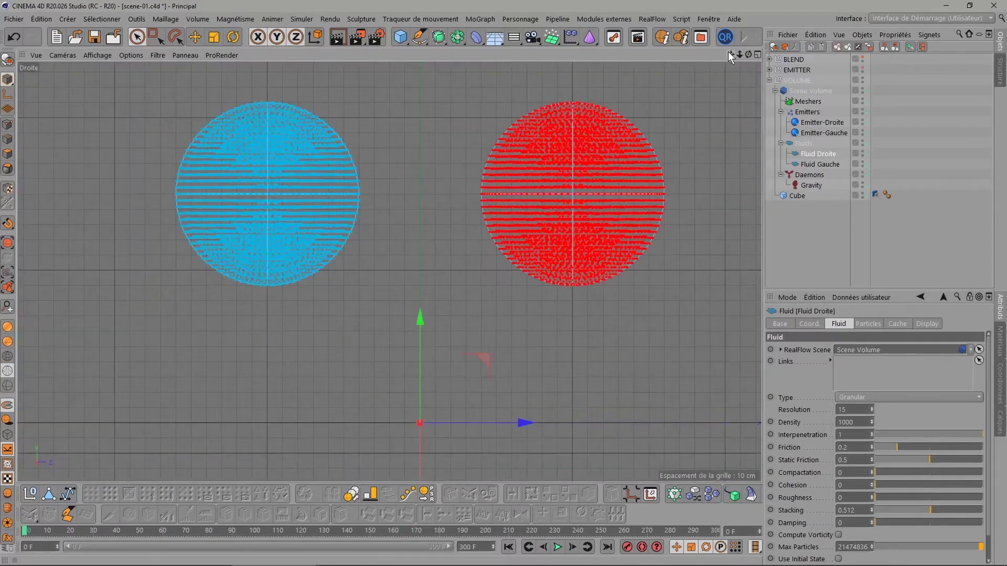
drag(731, 54, 720, 60)
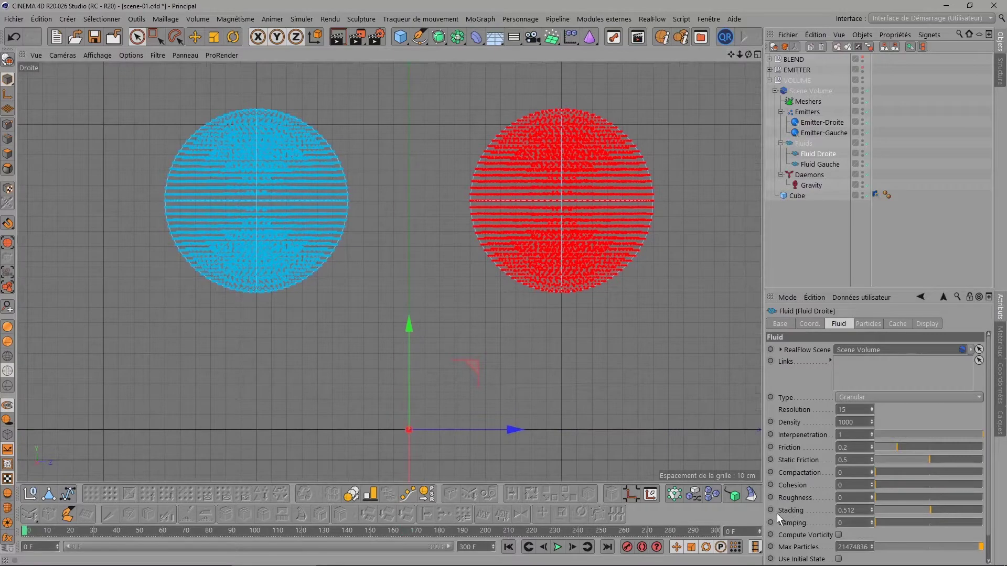
Raise the red fluid's Cohesion to 0.68 and preview the fall from the side.
drag(886, 485, 949, 485)
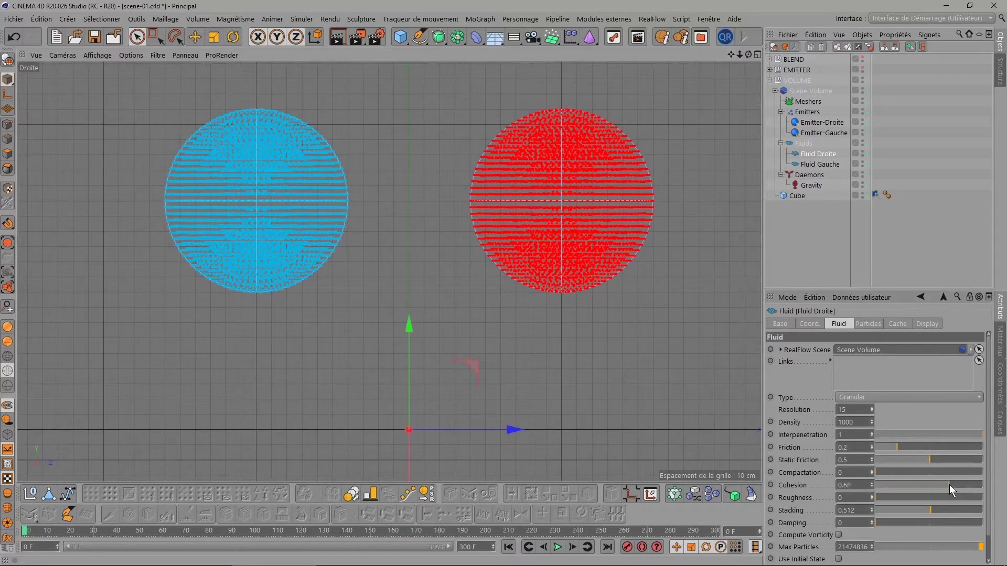
click(559, 547)
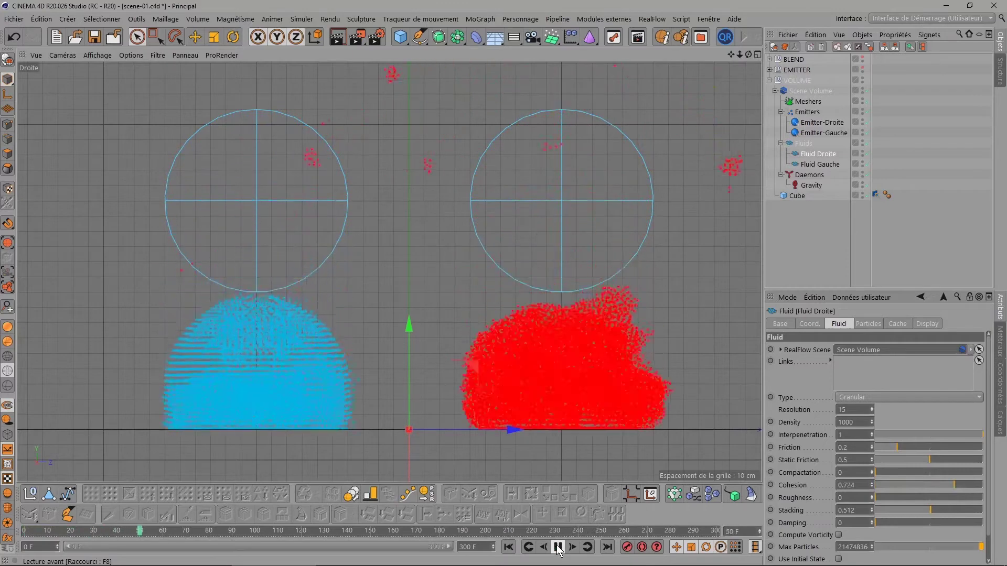
click(558, 547)
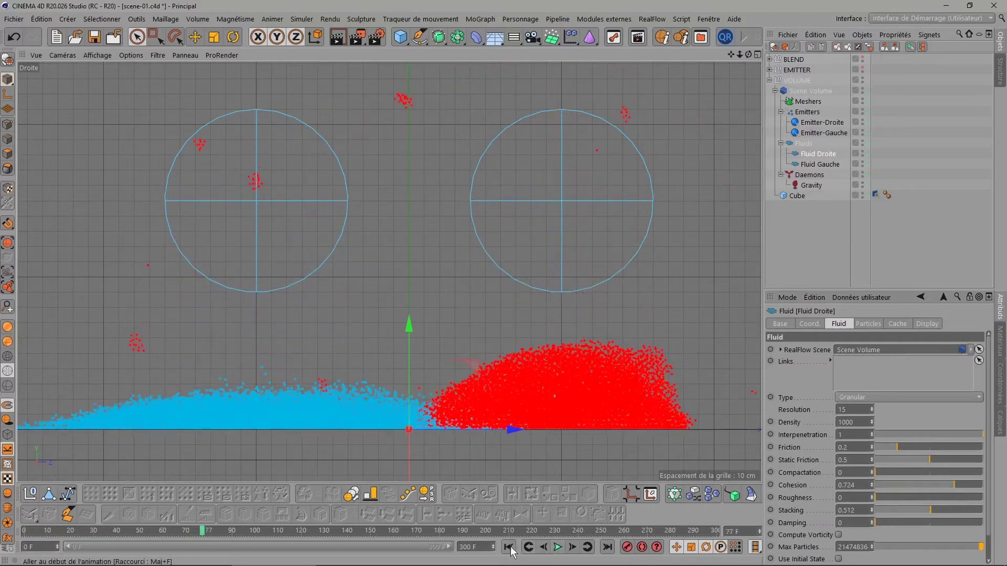
click(509, 547)
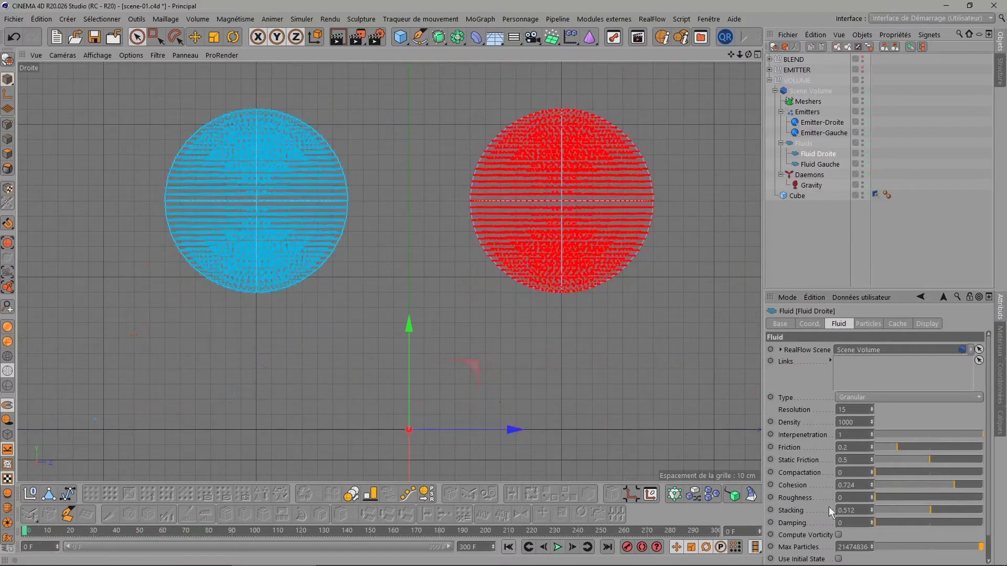
click(558, 547)
click(509, 547)
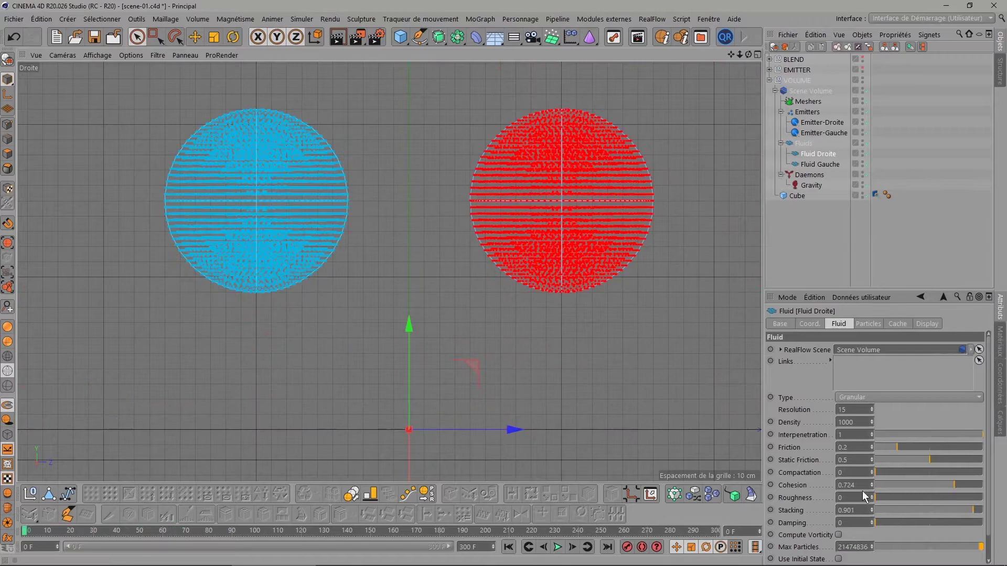
Set Cohesion 0.32 and Compaction 0.488 with Stacking 0.901, then replay and rewind.
click(910, 486)
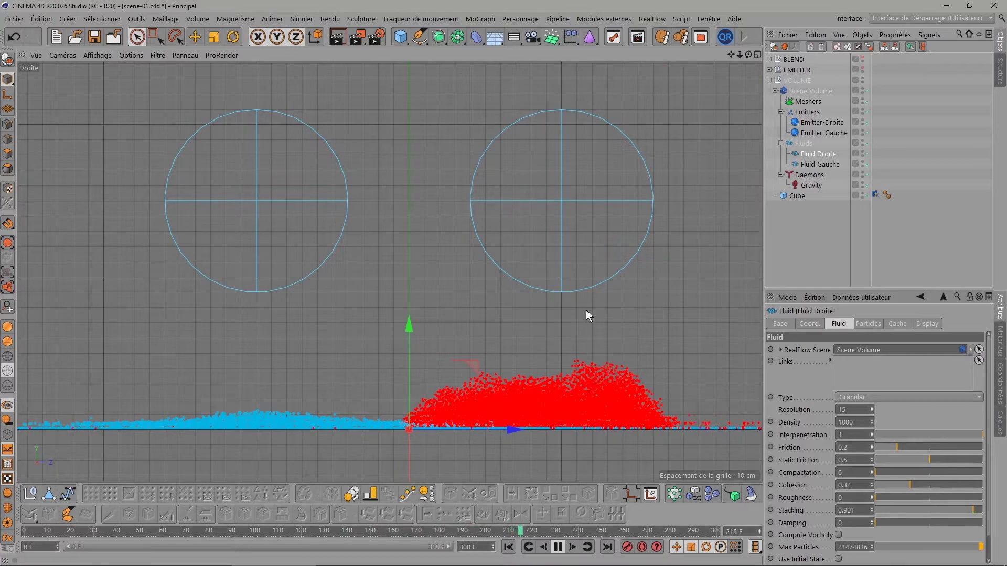
click(508, 547)
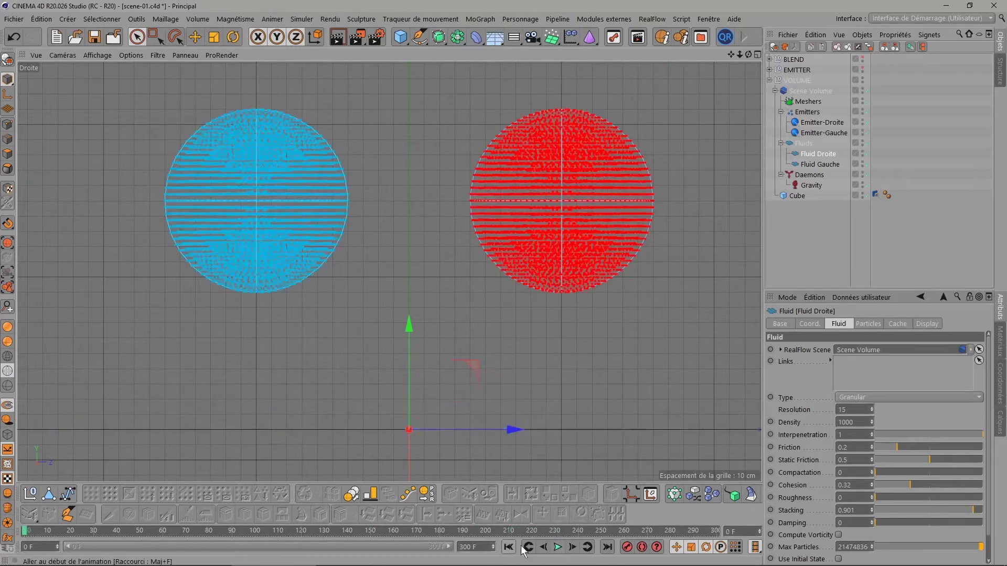
drag(890, 473, 928, 473)
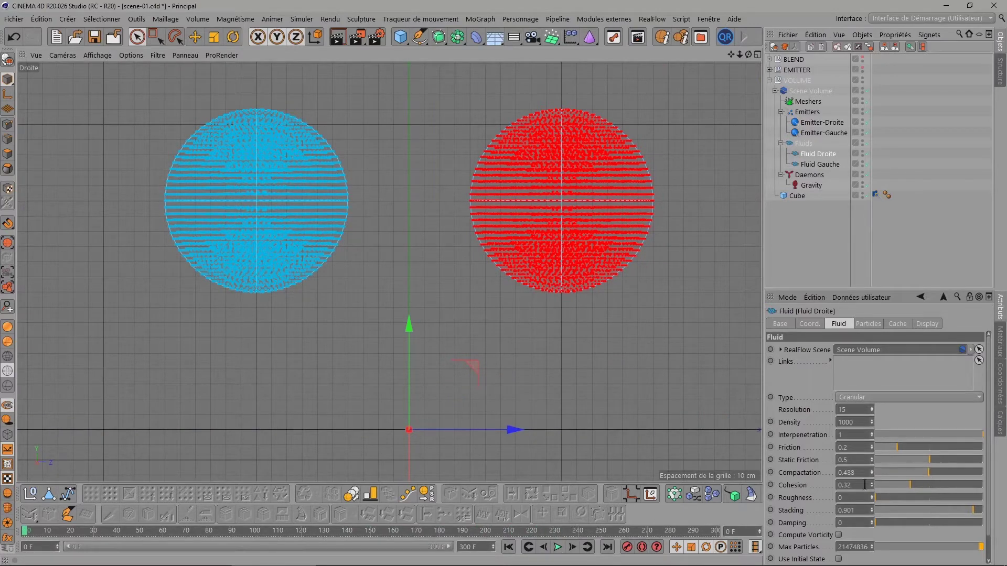
click(558, 547)
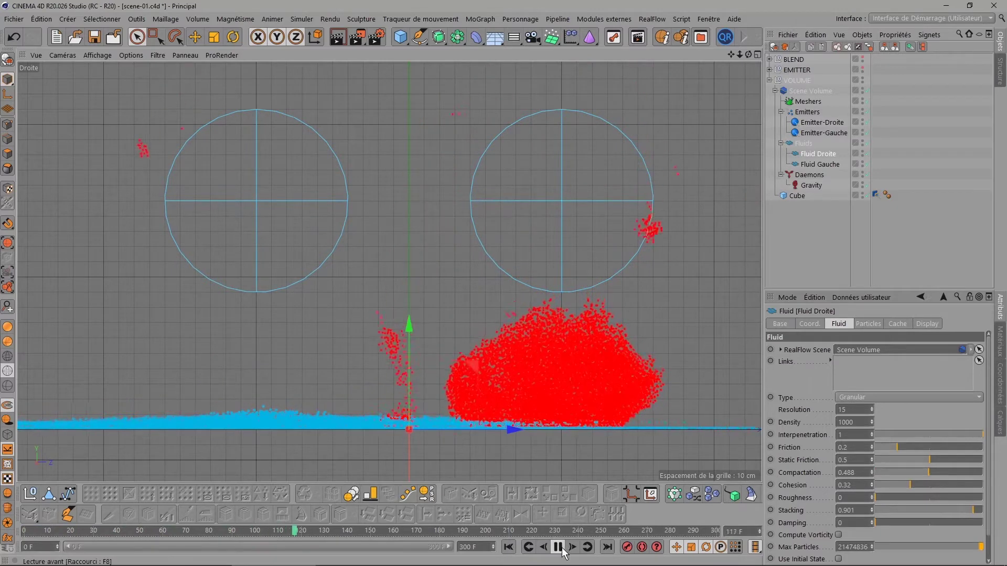
click(557, 547)
click(512, 549)
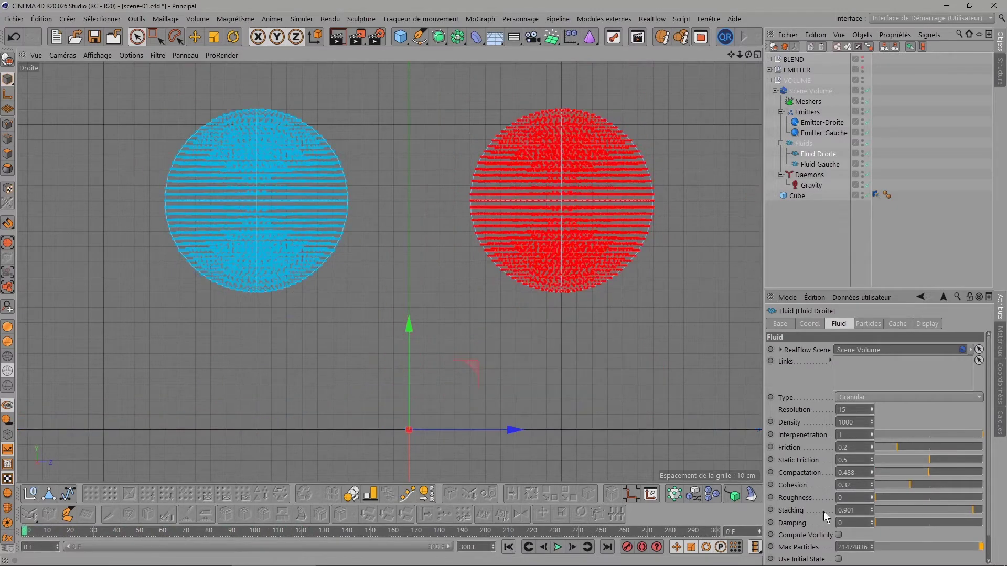
Lower Stacking, reset Compaction to 0 and raise Damping, then stop and rewind the preview.
click(894, 509)
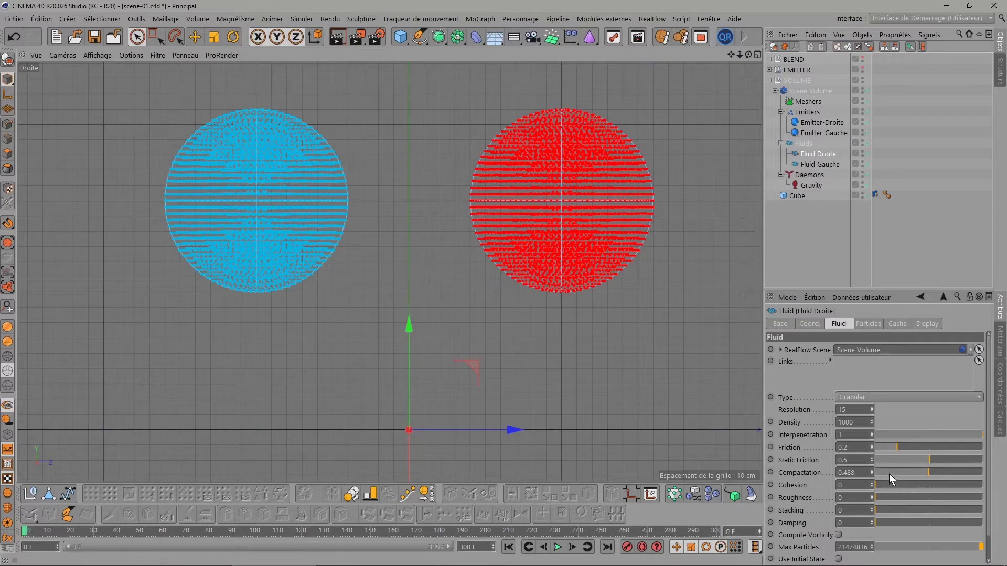
drag(889, 474, 851, 474)
drag(899, 524, 902, 524)
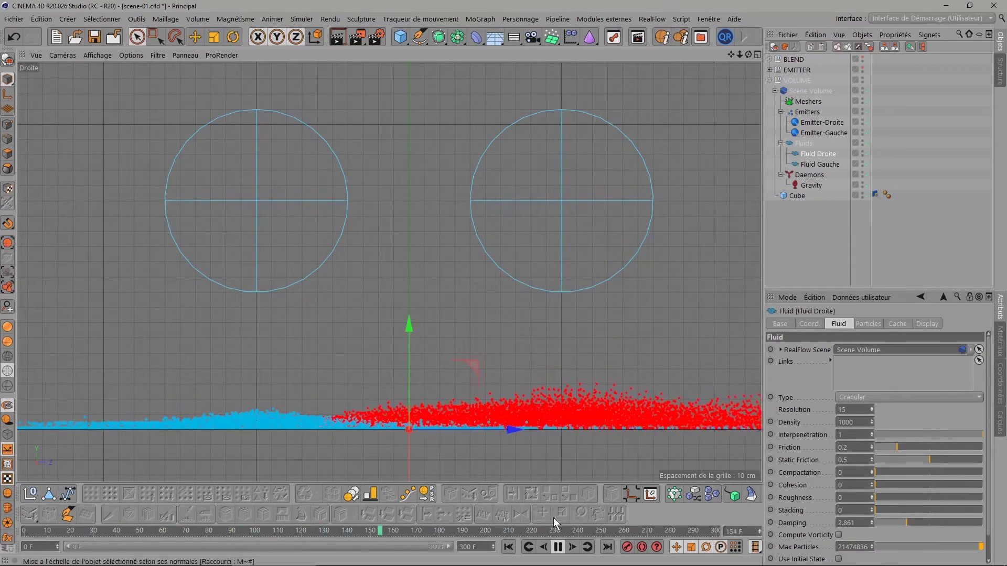
click(558, 547)
click(509, 547)
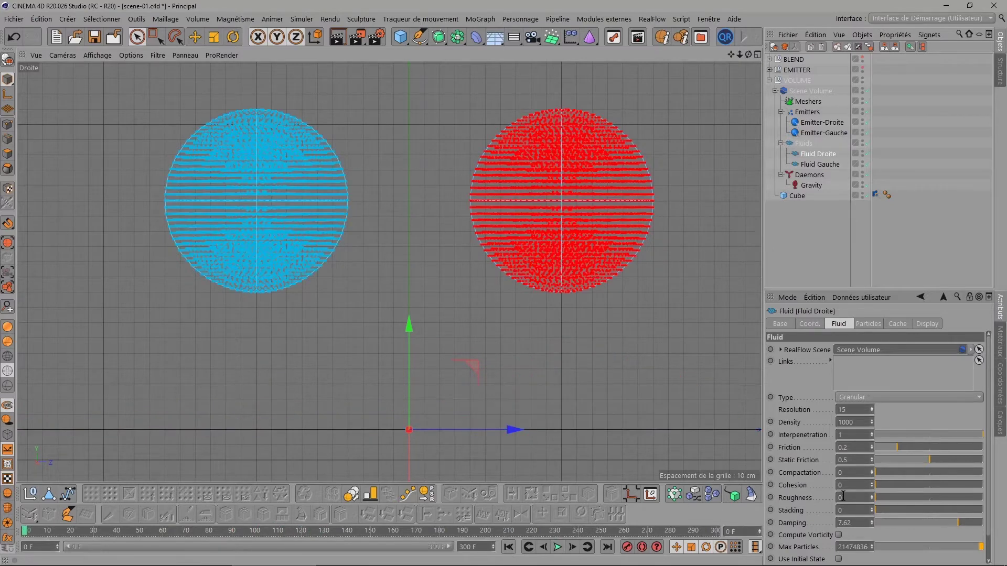
Set Stacking to 0.709 and Roughness to 0.224, then preview to frame 113 and rewind.
click(904, 510)
drag(907, 497, 899, 496)
click(558, 548)
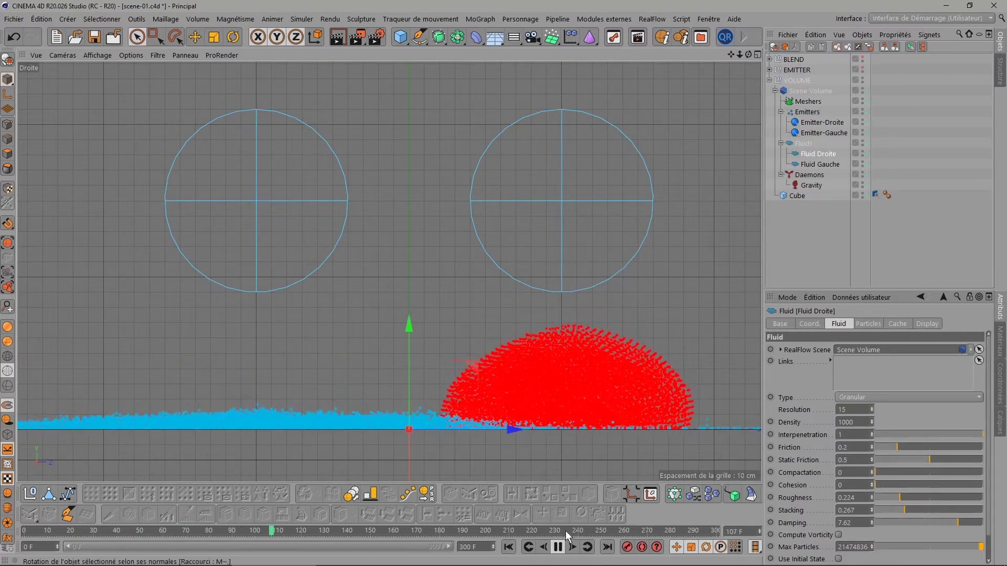
click(557, 546)
click(510, 547)
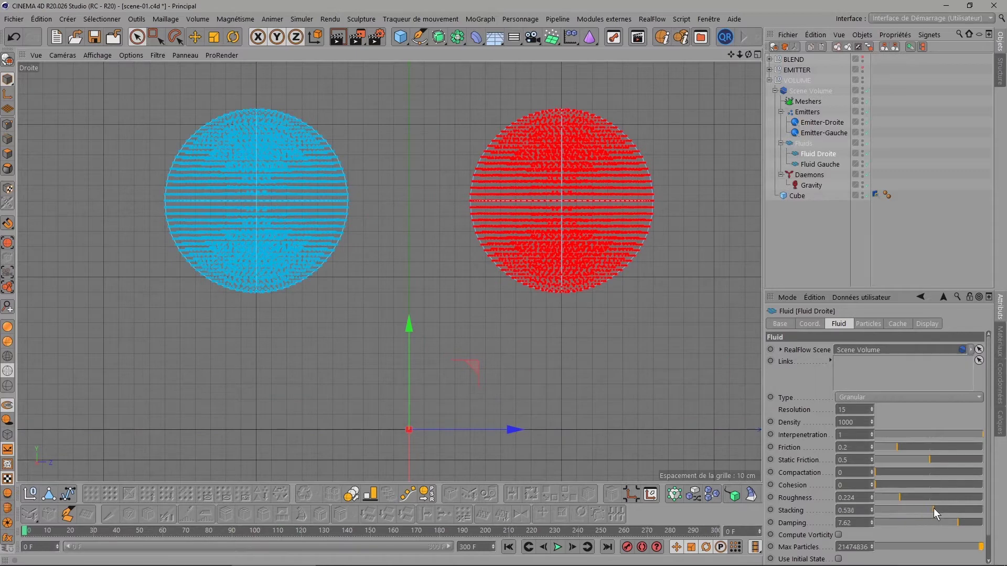
Replay the simulation twice from frame 0 with the new granular settings.
click(557, 547)
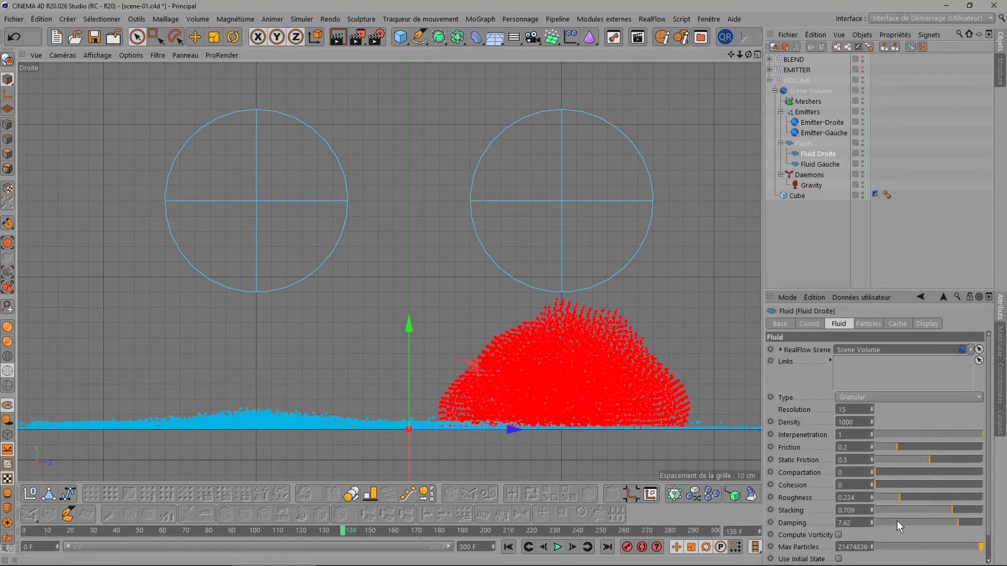
click(509, 547)
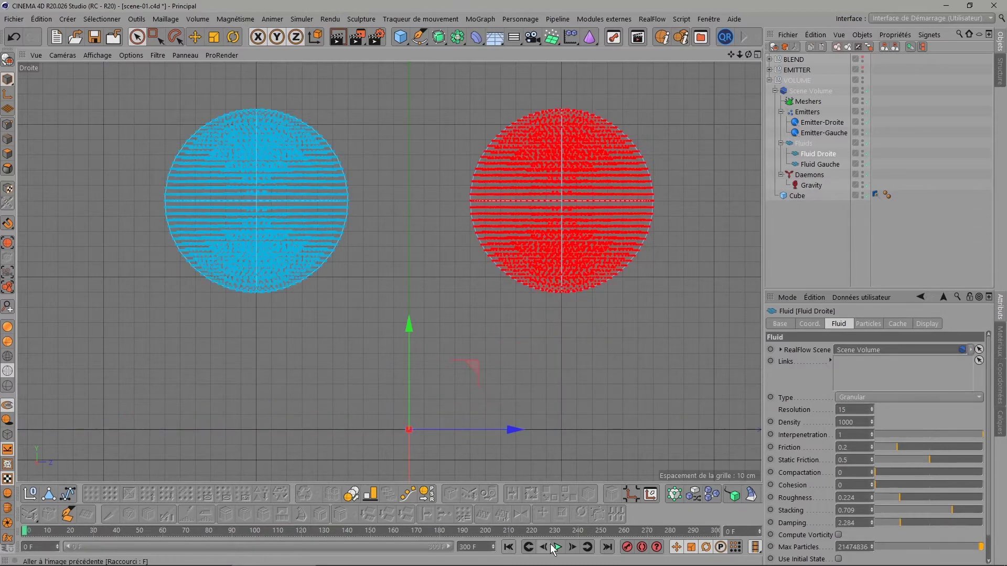
click(558, 547)
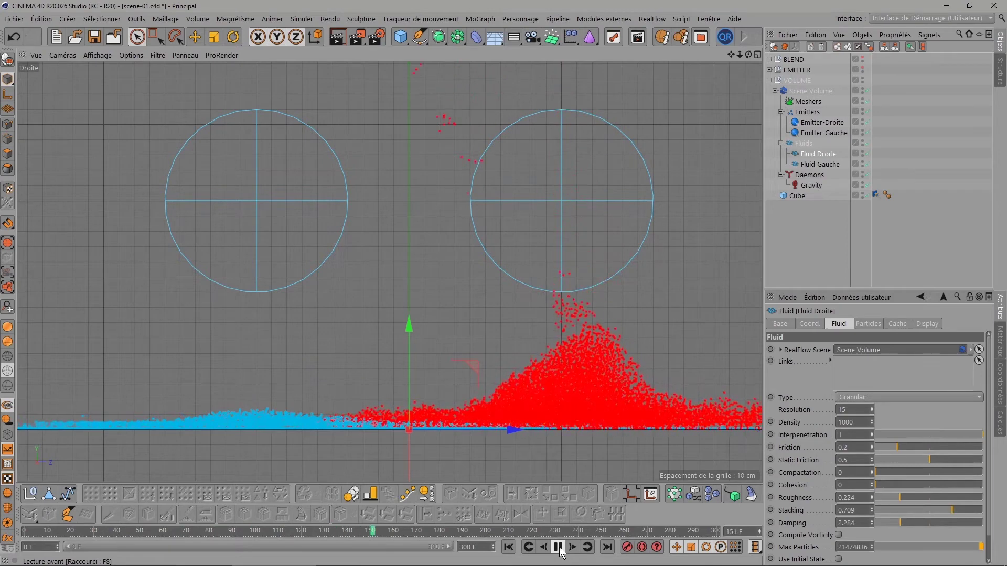
click(509, 548)
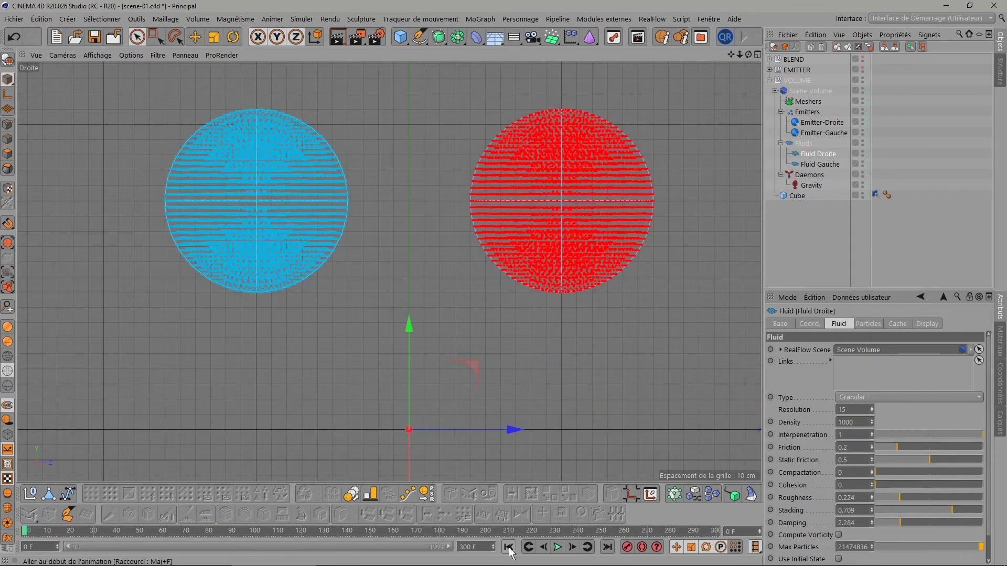
Select Fluid Gauche together with Fluid Droite and set both to the Viscous type.
click(848, 398)
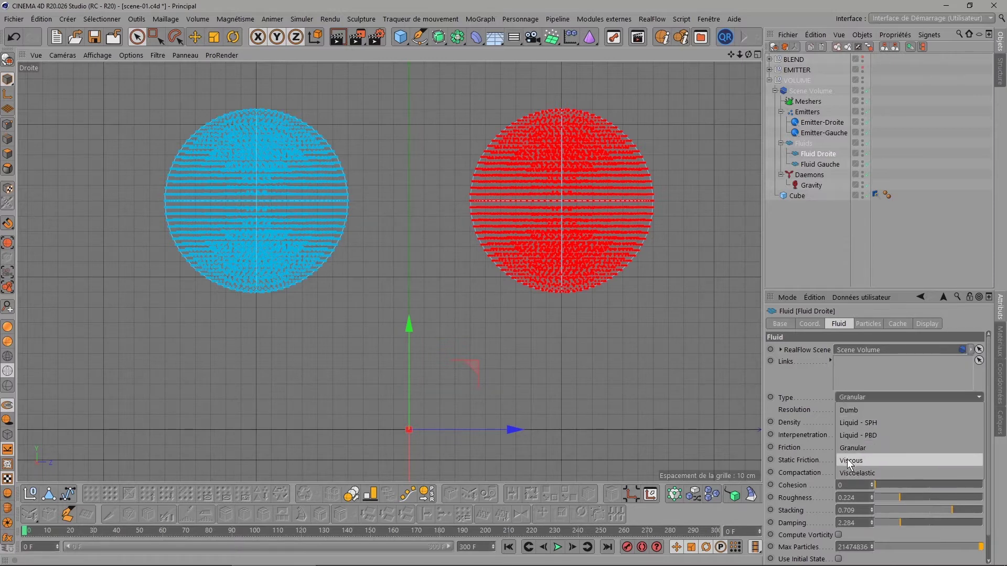
ctrl+click(813, 160)
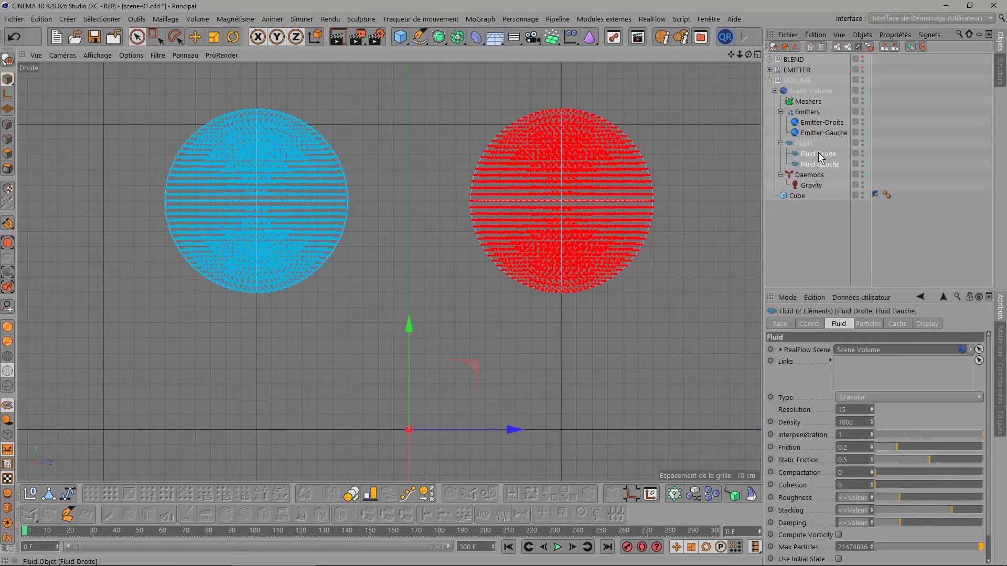
click(859, 398)
click(853, 460)
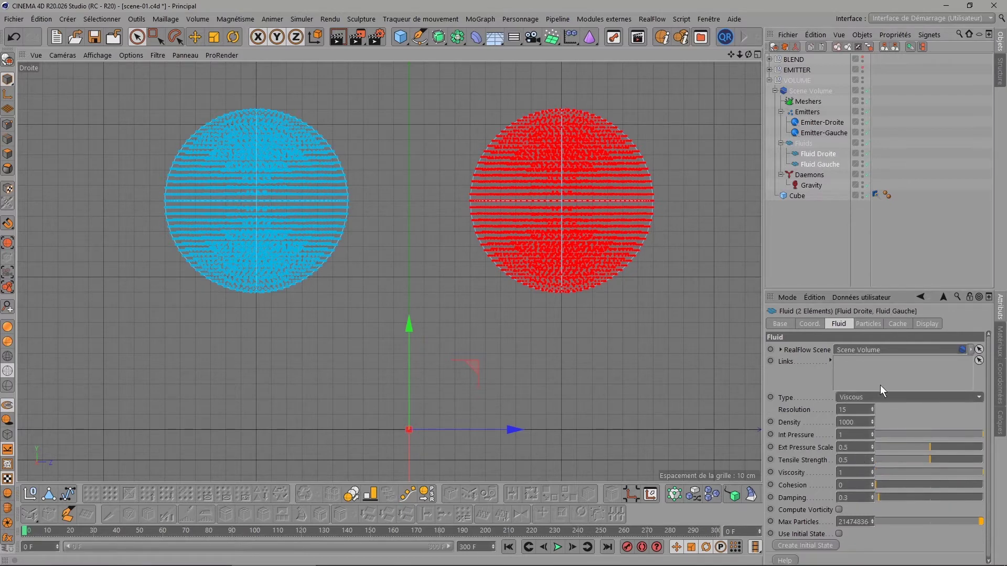
Play the viscous simulation to watch both fluids slump flat, then rewind.
click(557, 547)
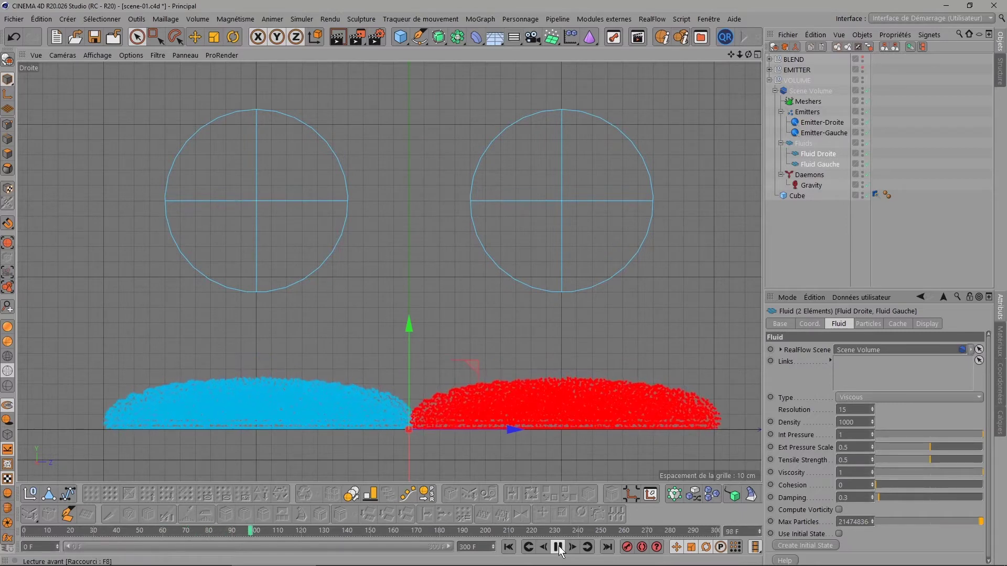
click(558, 548)
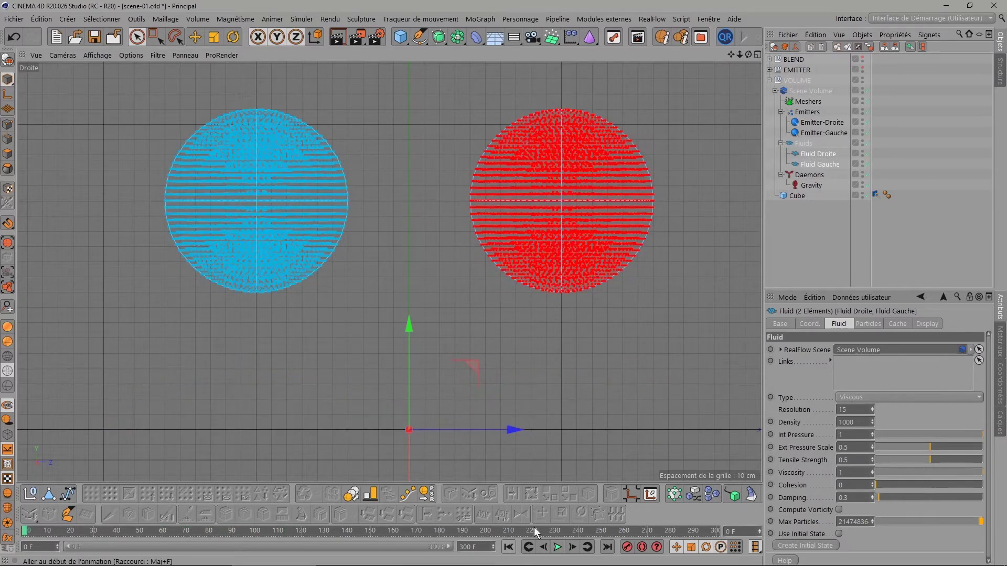
click(508, 547)
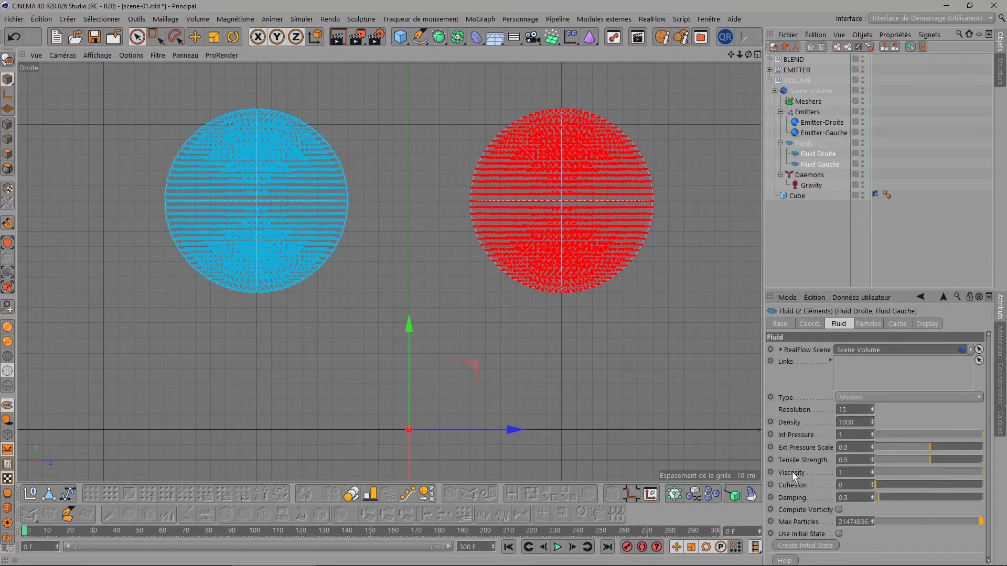
Set only Fluid Droite's Viscosity to 0 and preview it in the maximised Perspective view.
click(816, 152)
drag(886, 470, 859, 471)
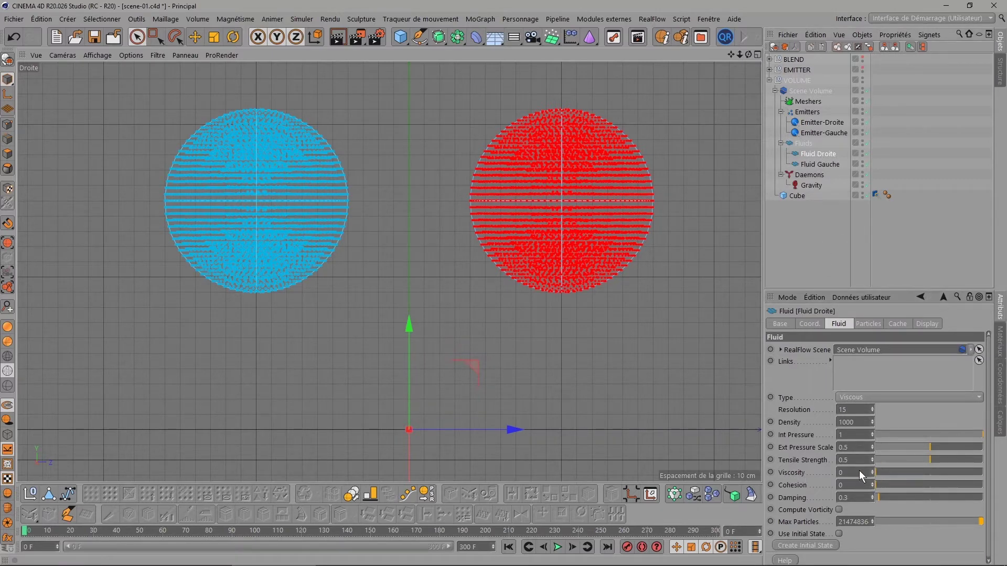
click(758, 55)
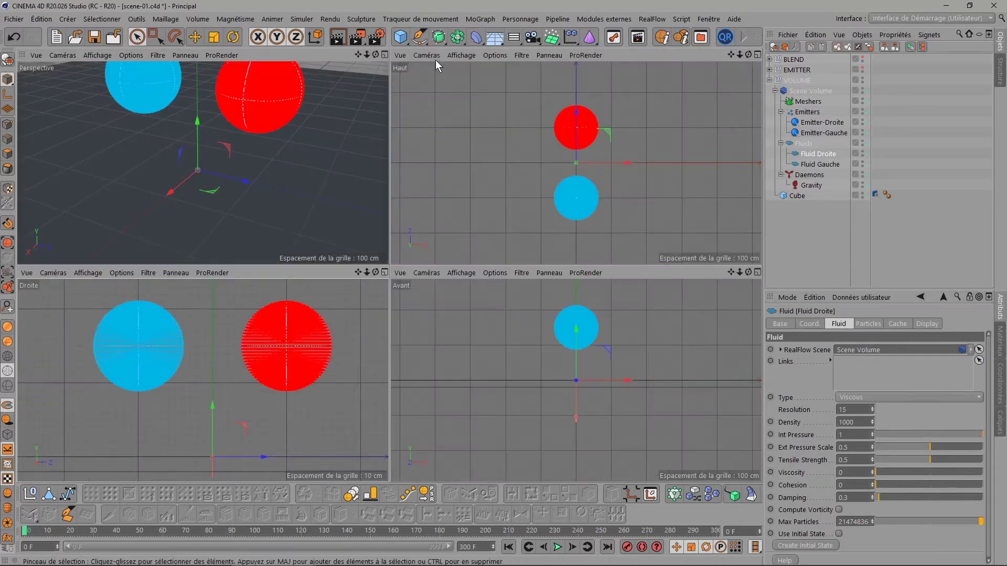
click(381, 53)
drag(744, 58, 603, 359)
key(F8)
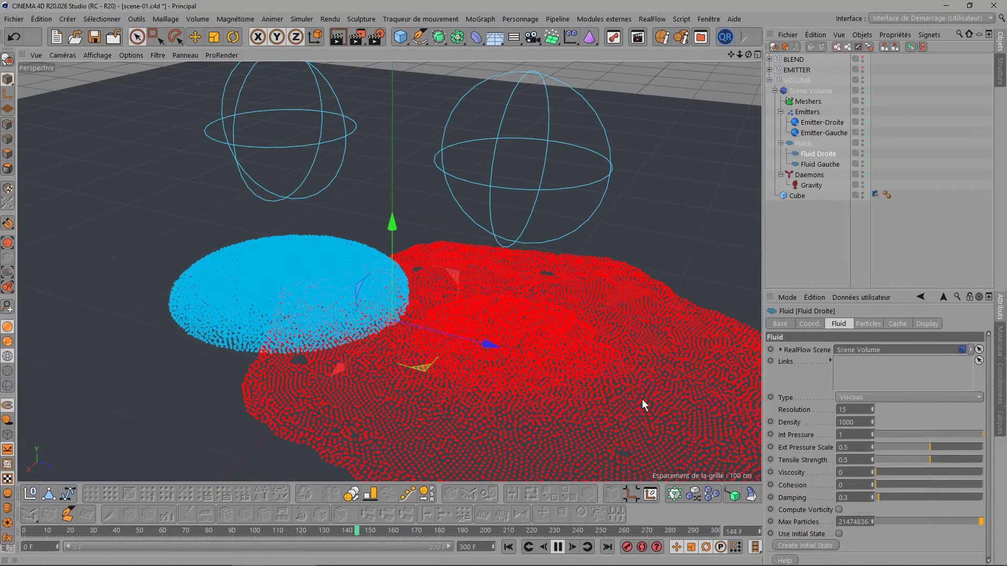
click(558, 547)
click(508, 547)
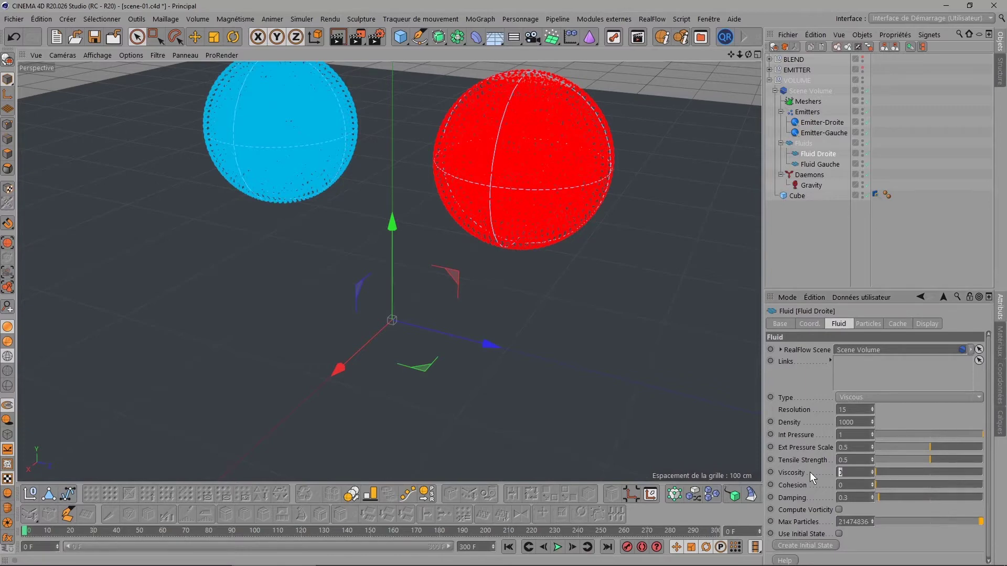
Change Viscosity to 3 and replay the fall, rewinding afterwards.
text(3)
key(Return)
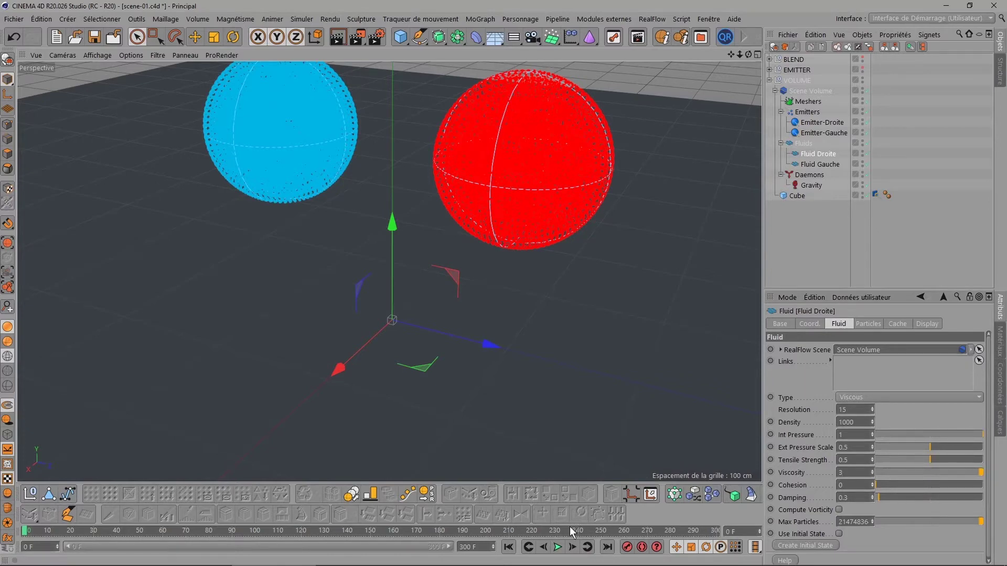
click(558, 547)
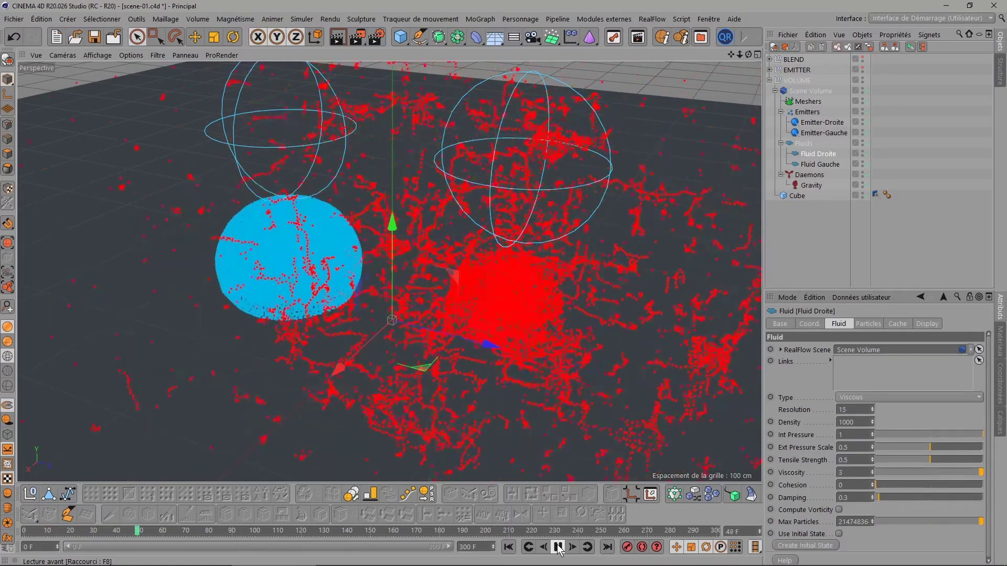
click(557, 547)
click(508, 547)
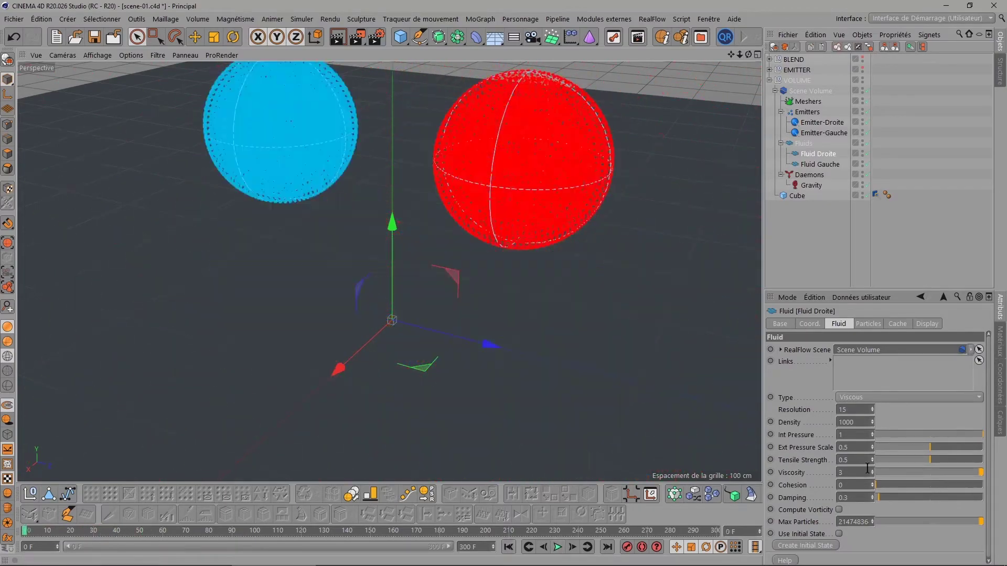
Change Viscosity to 2 and replay the fall, rewinding to the first frame.
text(2)
key(F8)
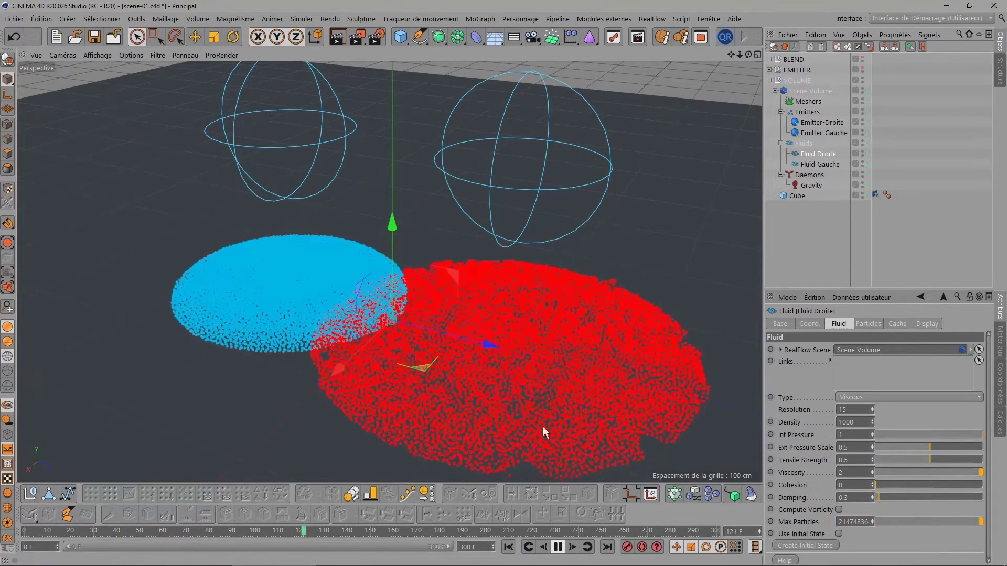
click(557, 547)
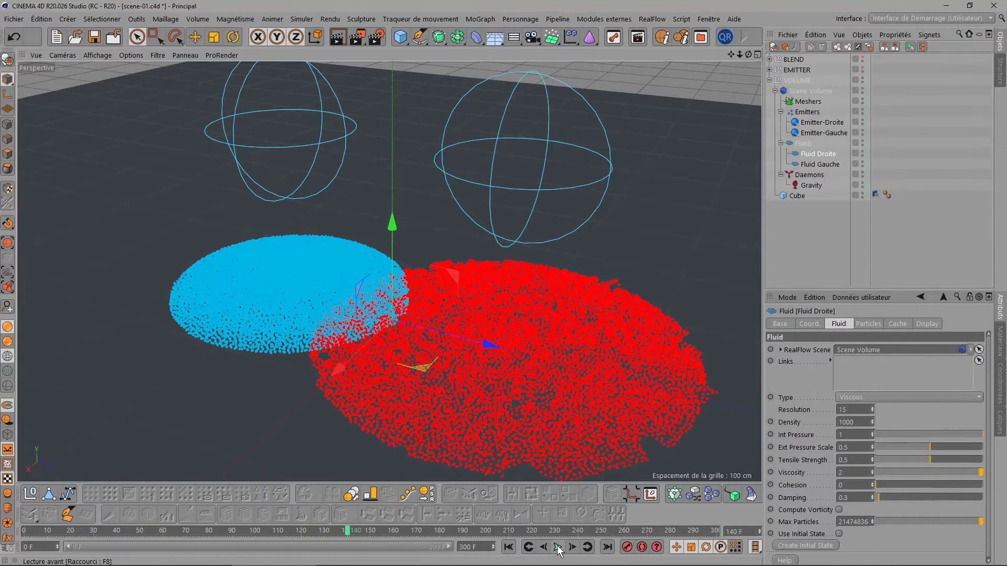
click(508, 548)
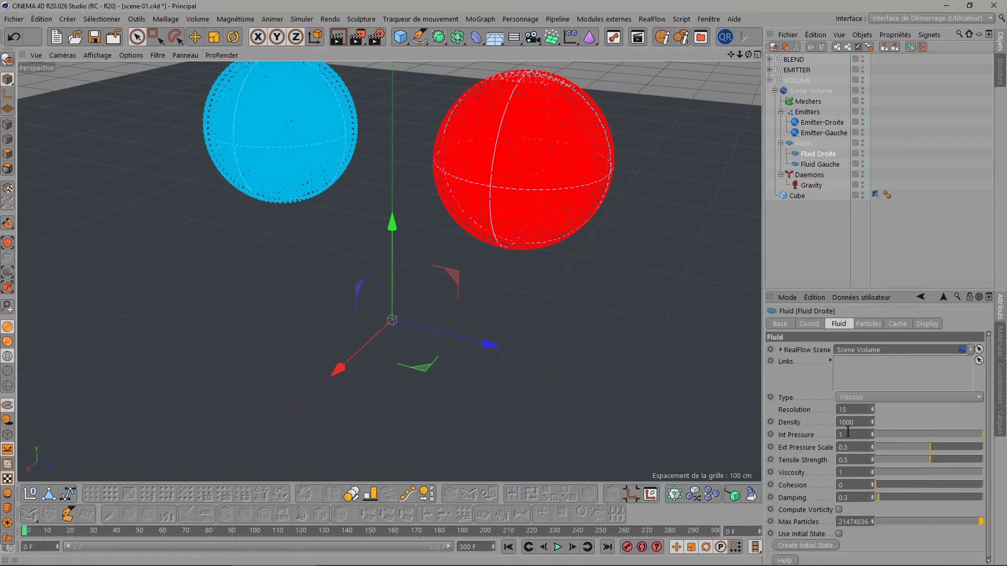
text(0.1)
key(Return)
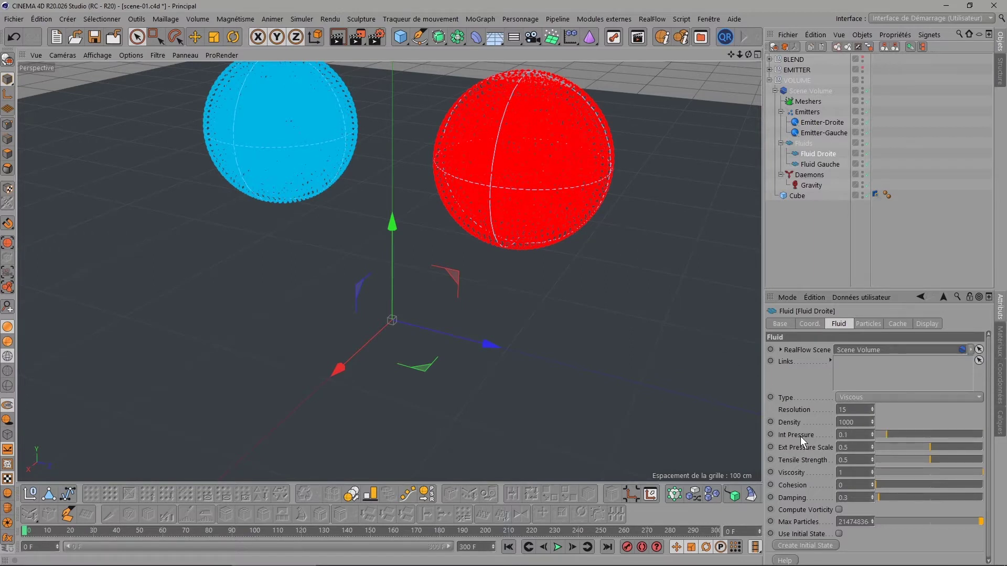
click(558, 547)
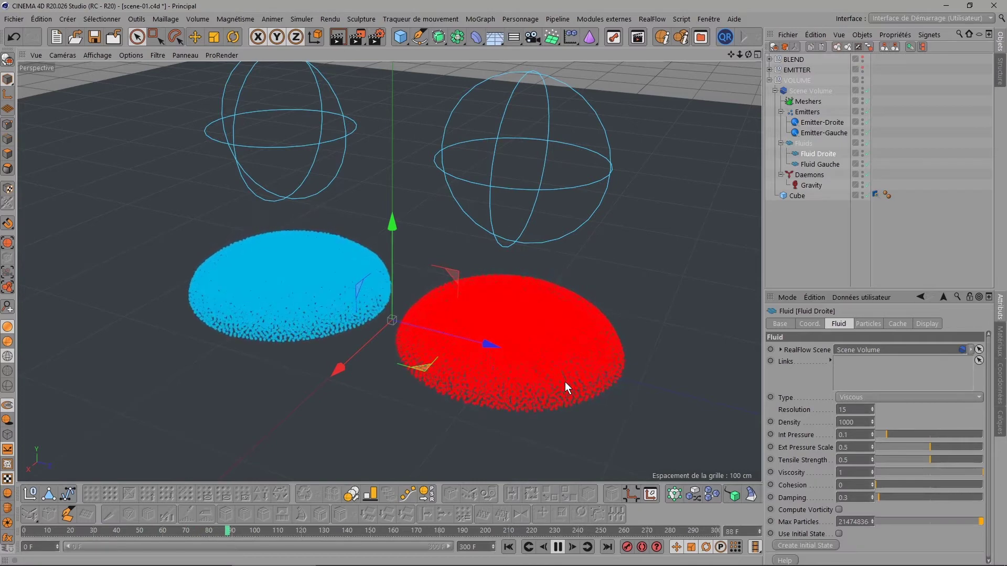
click(557, 548)
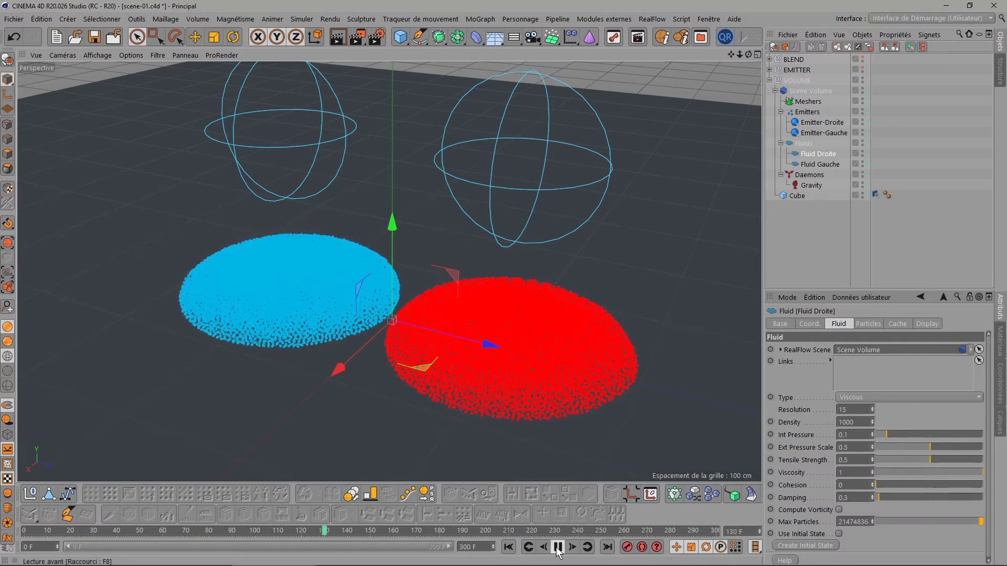
click(508, 547)
text(1)
key(Return)
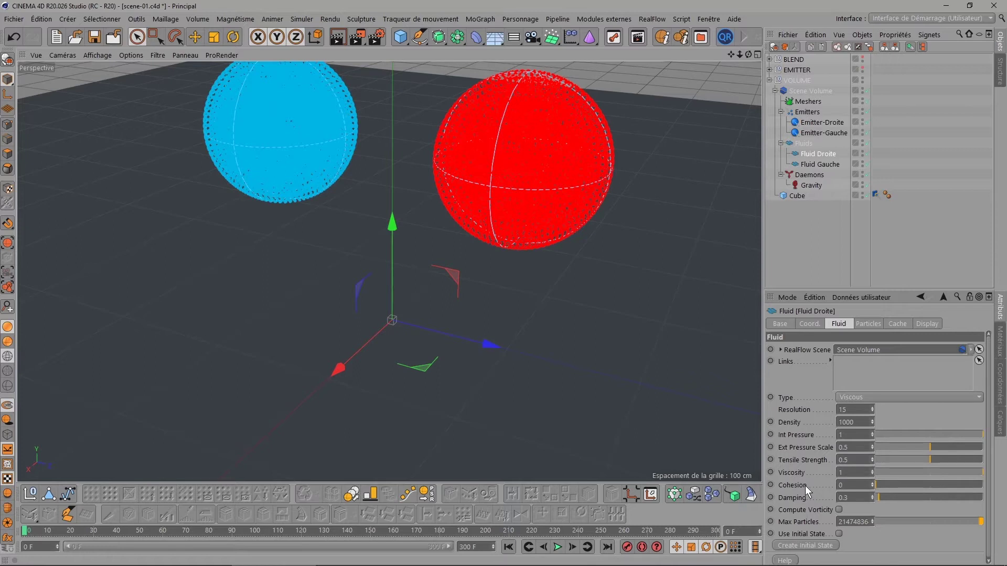
click(851, 394)
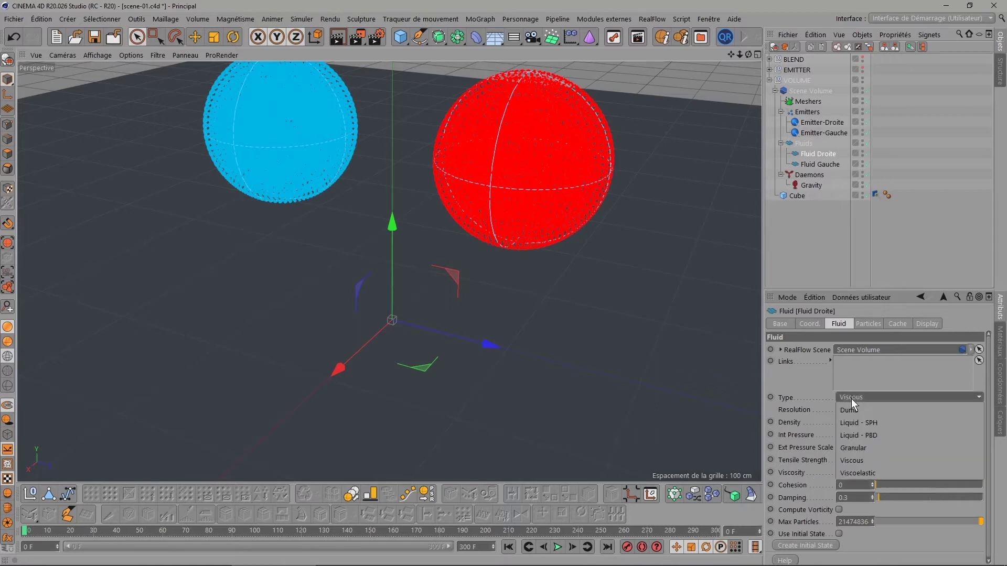
click(855, 446)
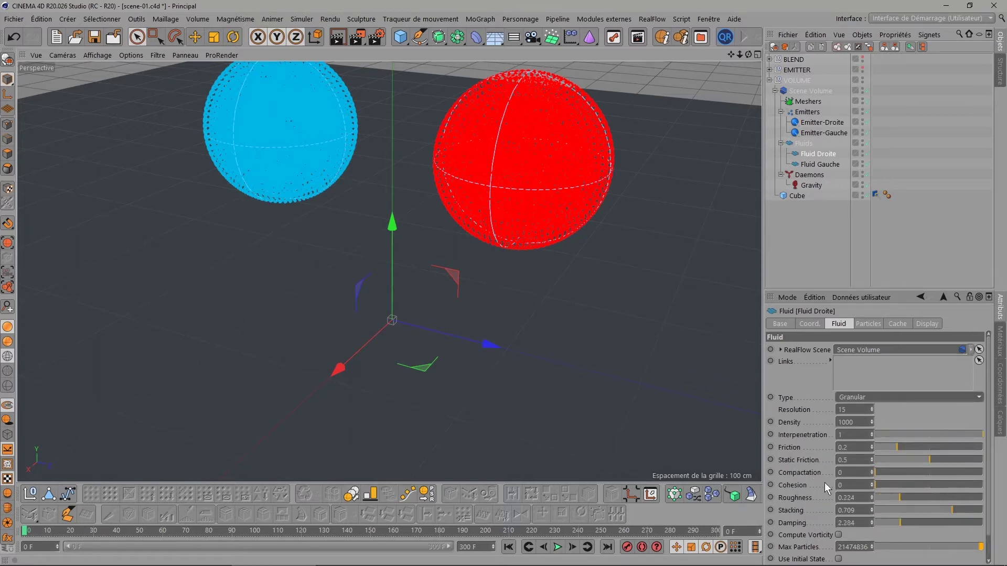
click(857, 398)
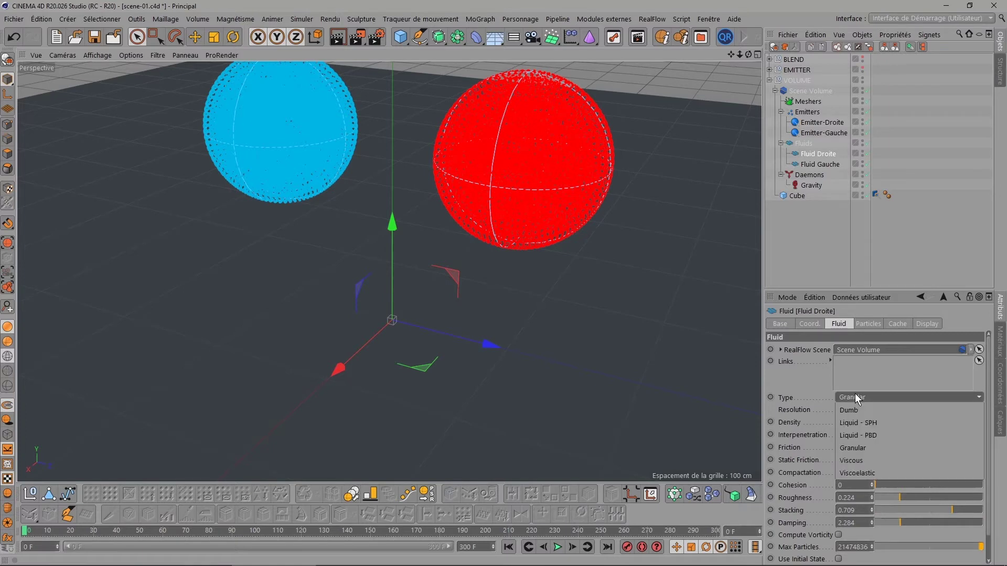
click(855, 459)
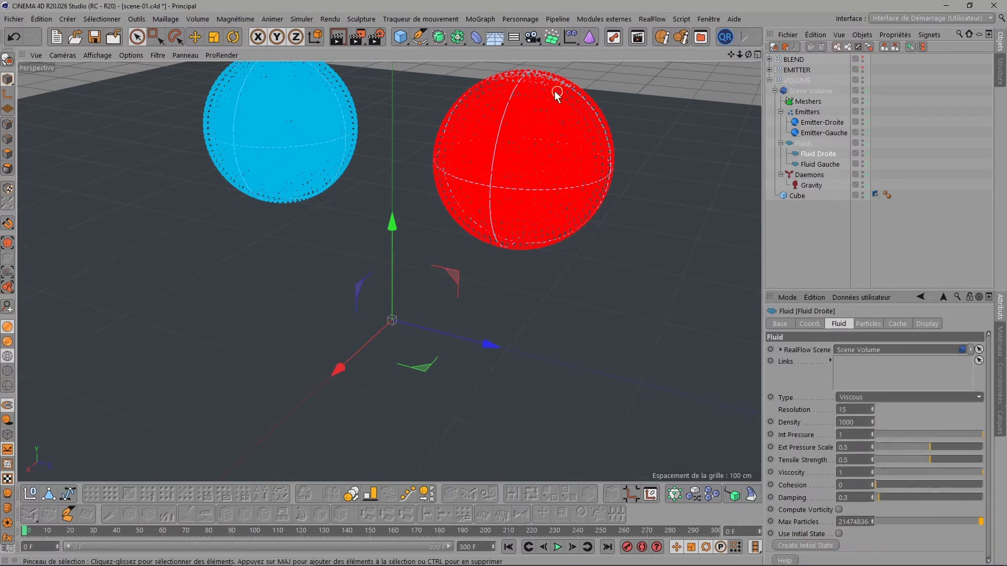
Set Fluid Droite's Cohesion to 1 and preview it in the maximised side Droite view.
click(841, 485)
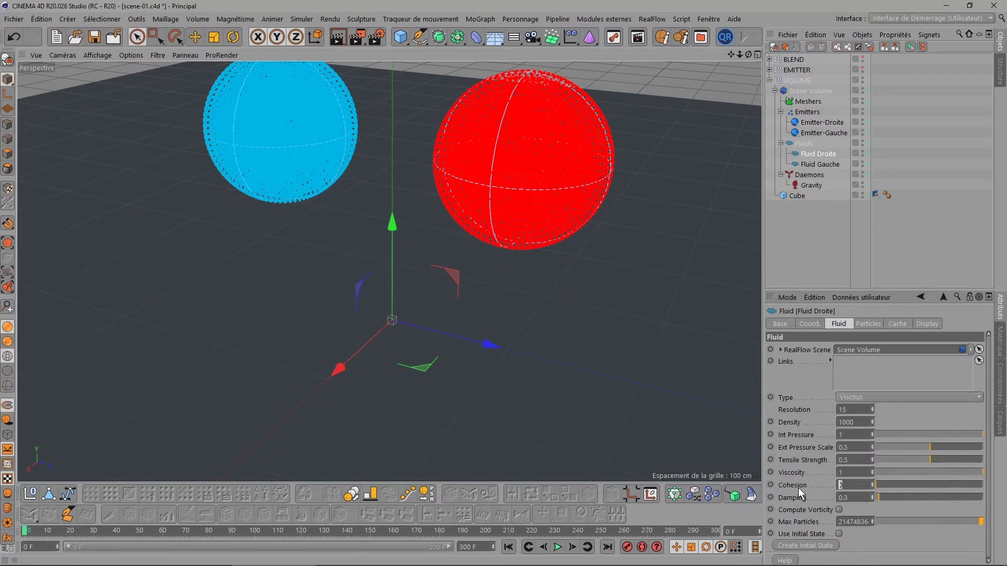
text(1)
key(Return)
click(557, 547)
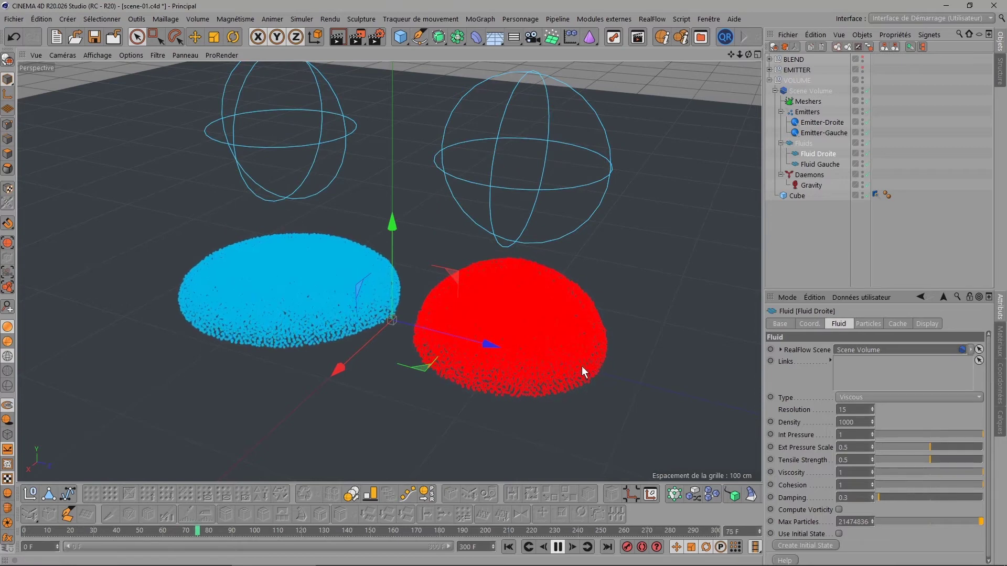
click(757, 54)
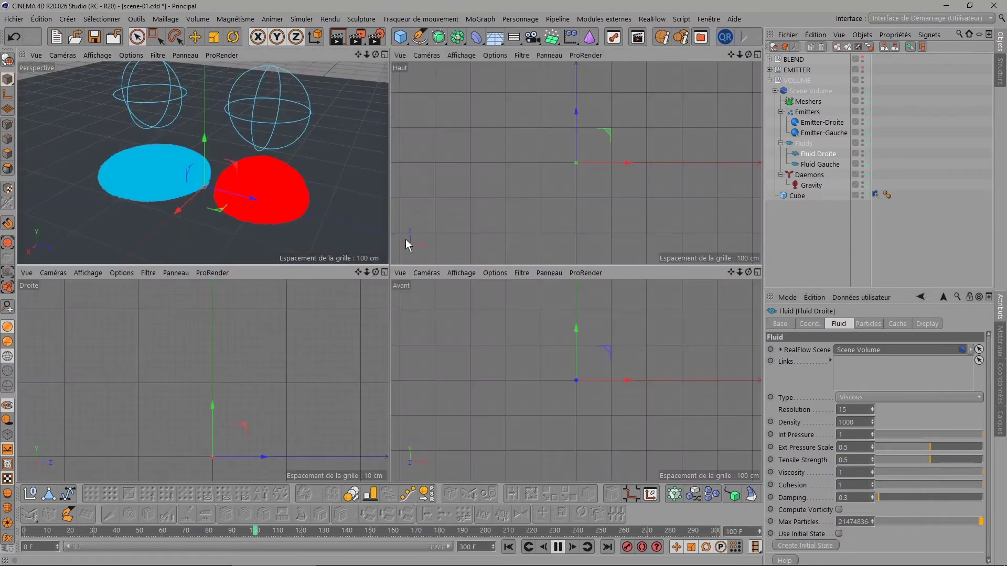
click(385, 272)
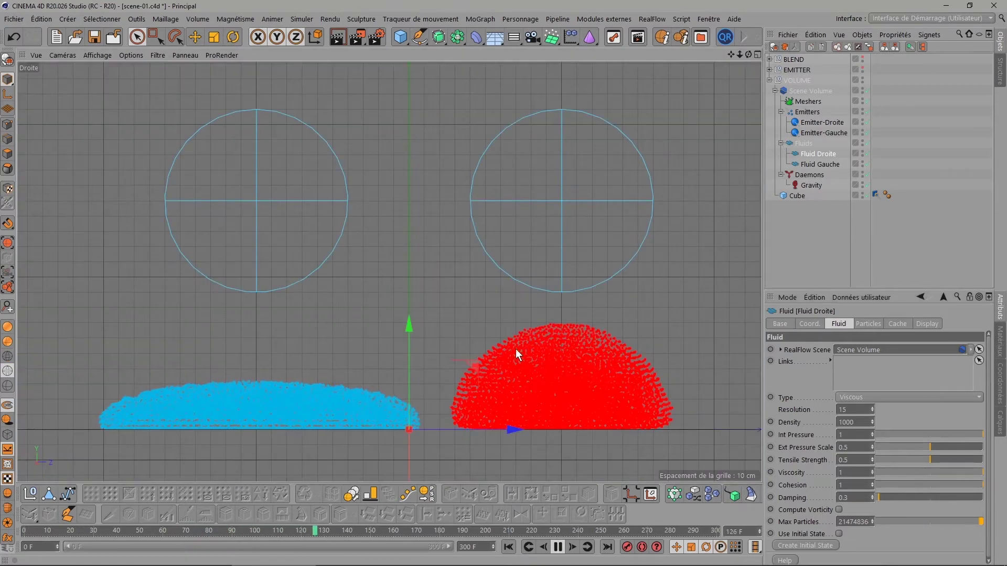
click(557, 547)
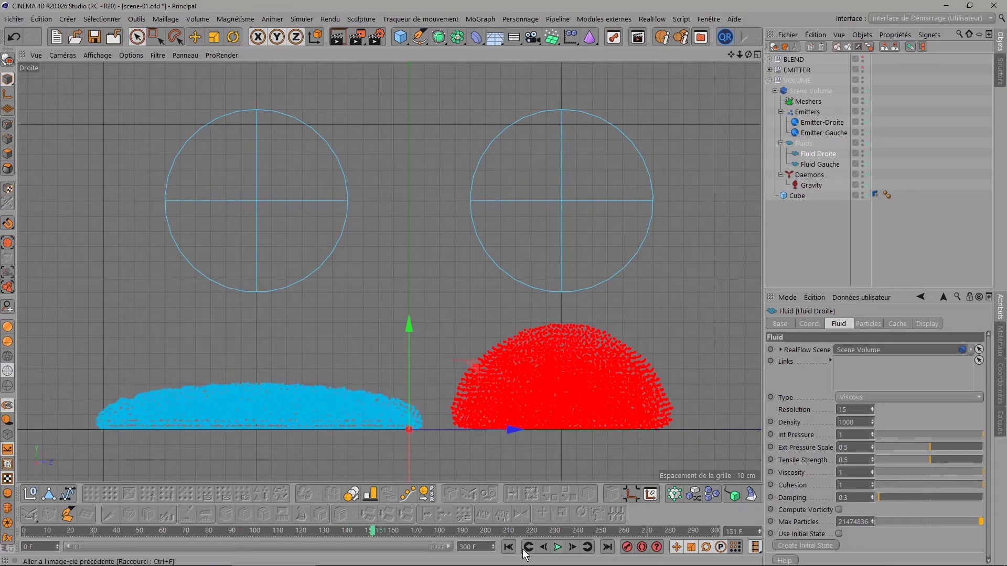
key(shift+f)
Try Cohesion 3, playing and rewinding the simulation twice.
click(840, 485)
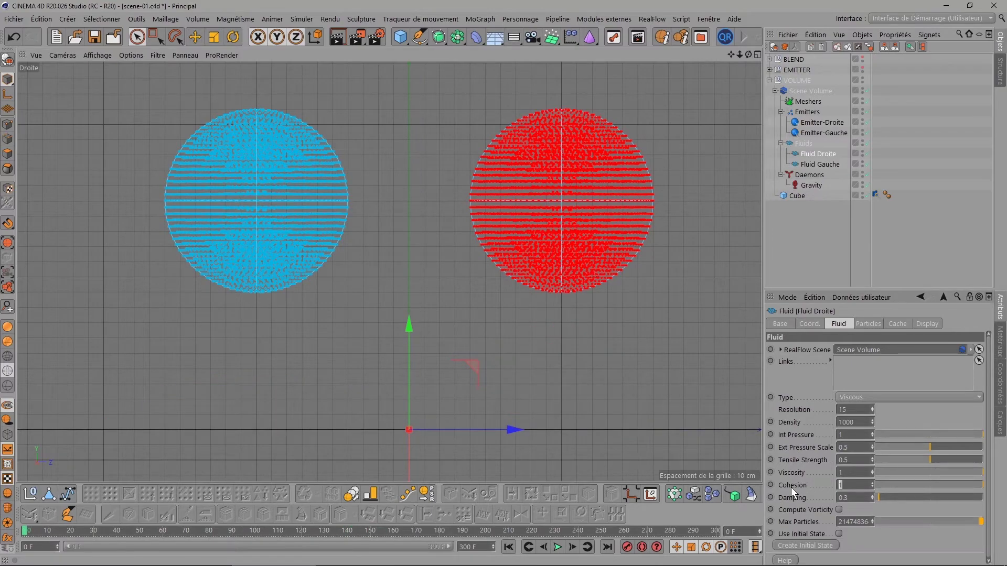
text(3)
key(Return)
click(557, 547)
click(559, 548)
key(shift+f)
click(557, 547)
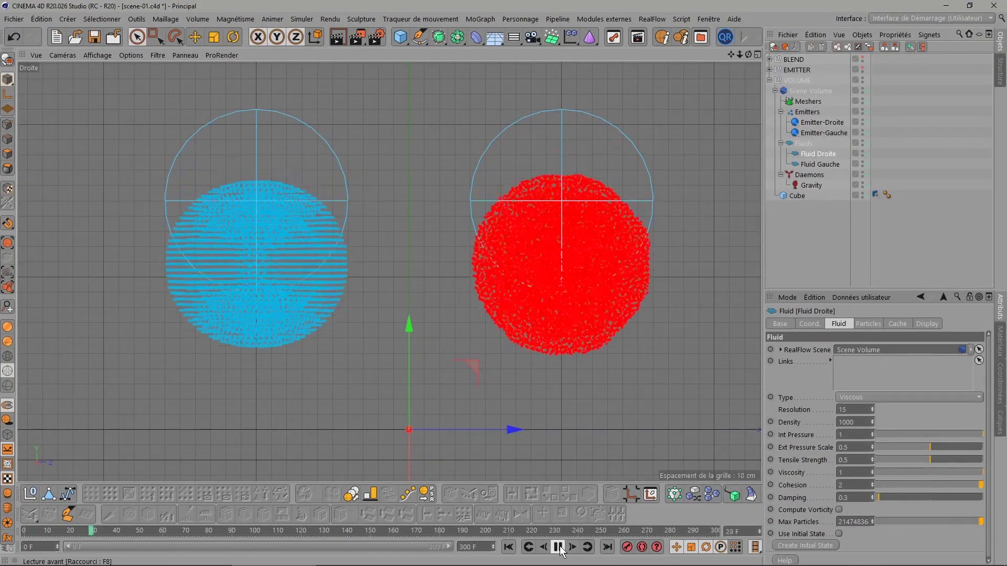
click(559, 548)
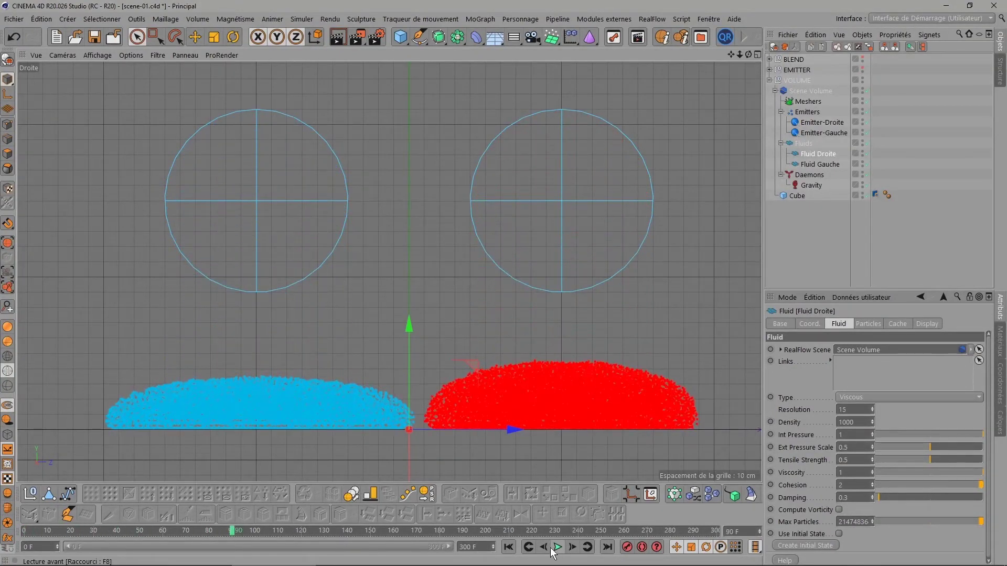
key(shift+f)
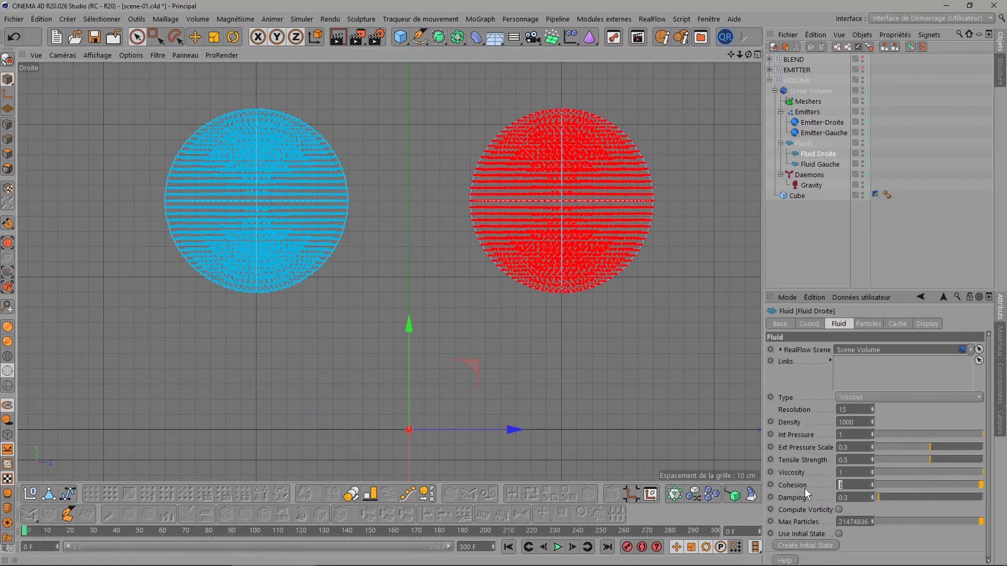
Return Cohesion to 1 and replay the fall to compare red and blue fluids.
text(1)
key(Return)
click(557, 547)
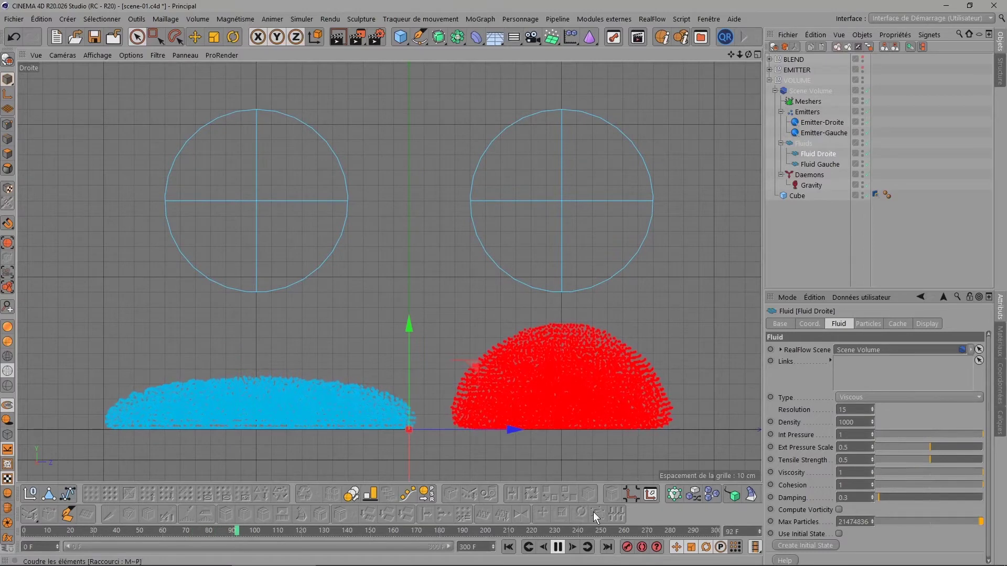
click(558, 547)
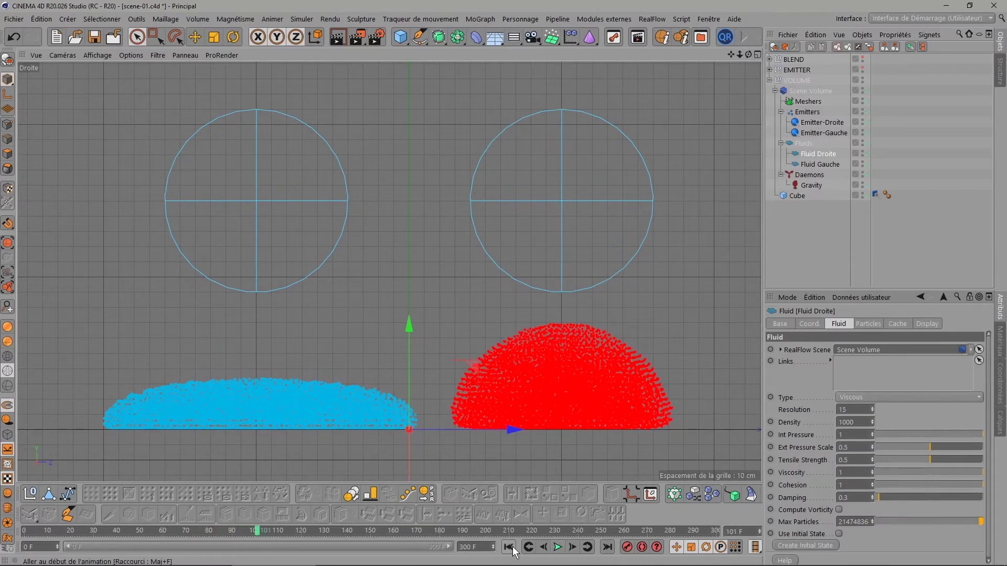
click(512, 546)
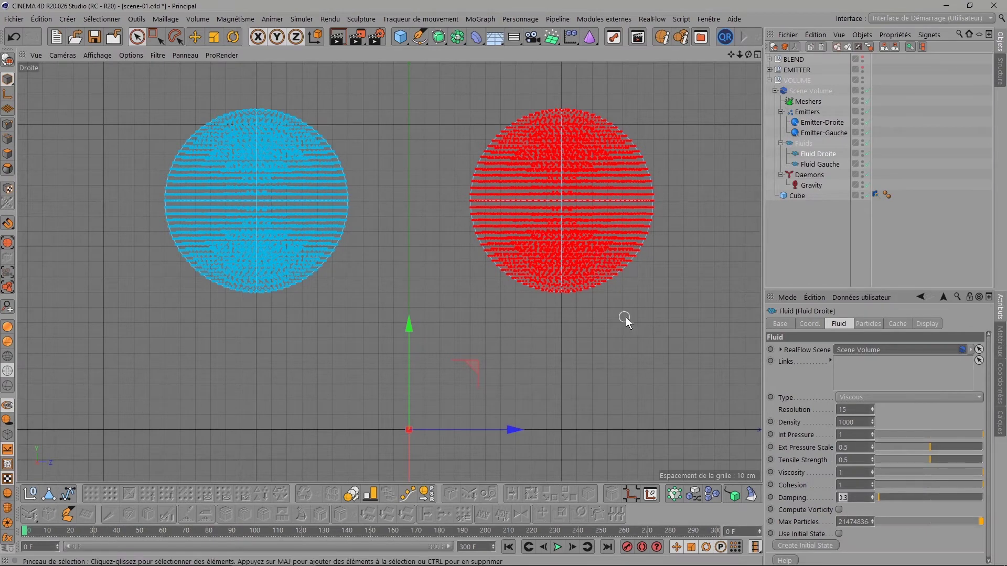
Set Fluid Droite's Damping to 3 and preview the simulation, then rewind.
key(Delete)
key(Delete)
key(Return)
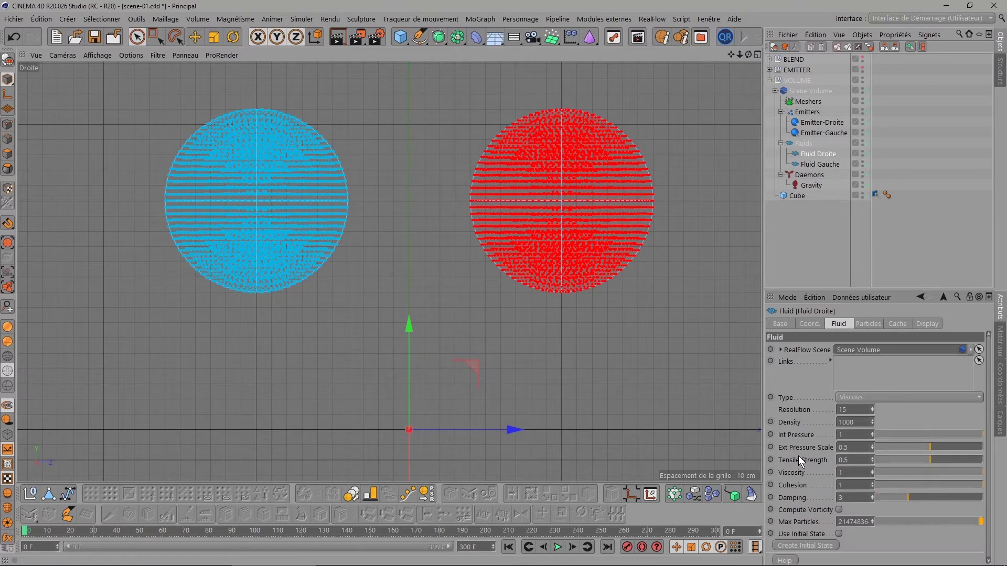
click(558, 547)
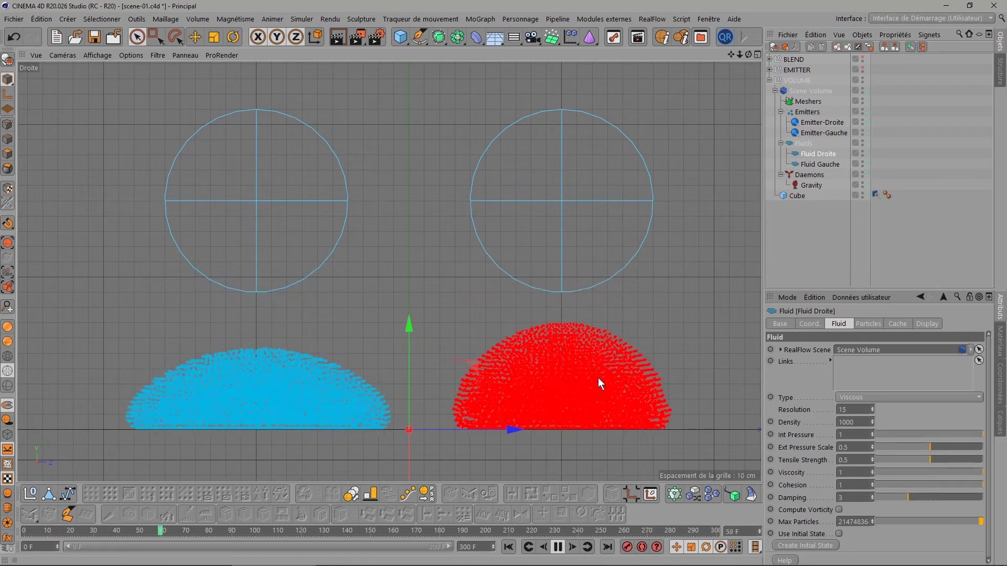
click(557, 546)
click(508, 547)
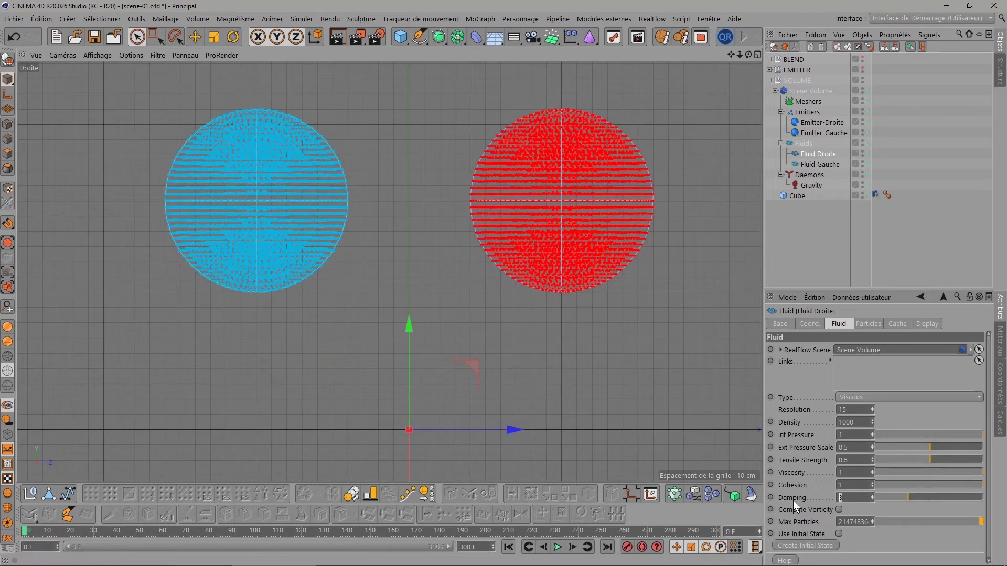
Lower Damping to 0.01 and replay the fall from frame 0.
text(0.01)
key(Return)
click(557, 547)
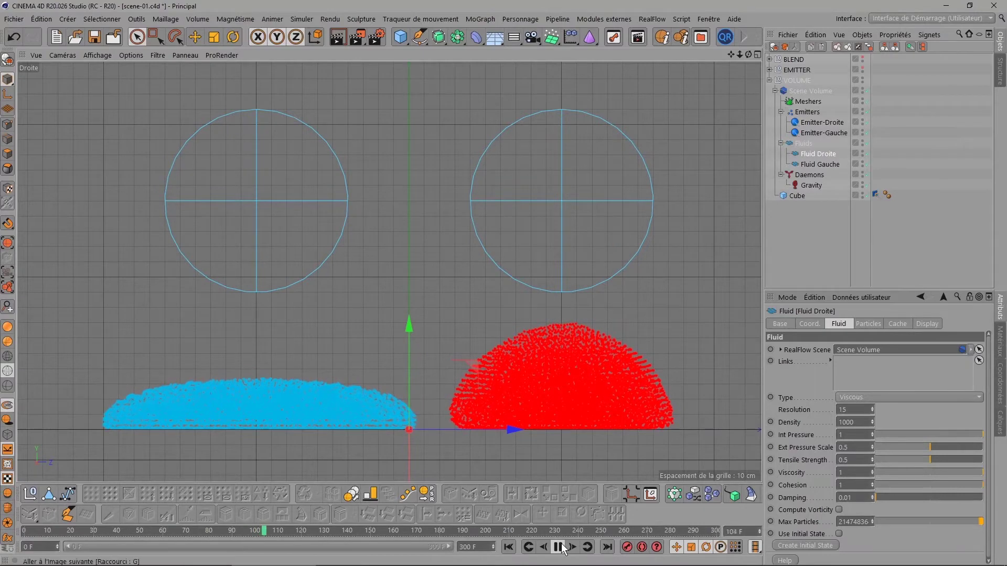
click(509, 547)
Reduce Cohesion from 1 to 0 and replay the simulation.
drag(897, 484, 834, 487)
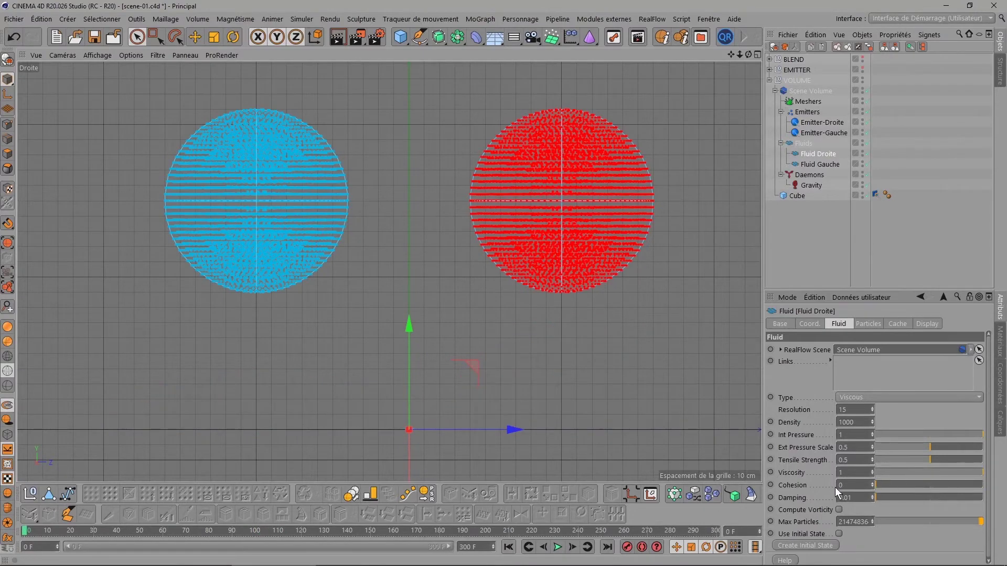
click(558, 546)
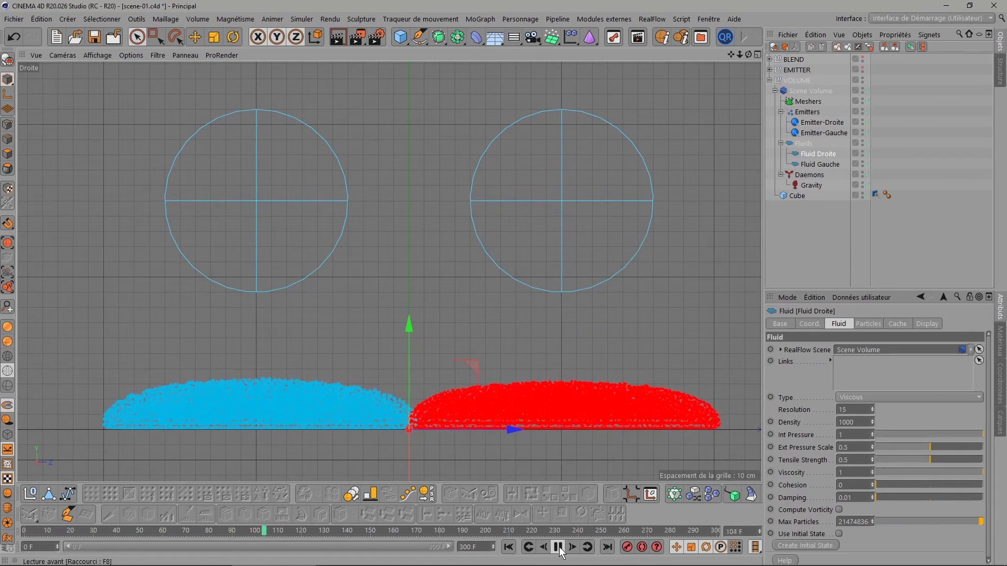
click(508, 547)
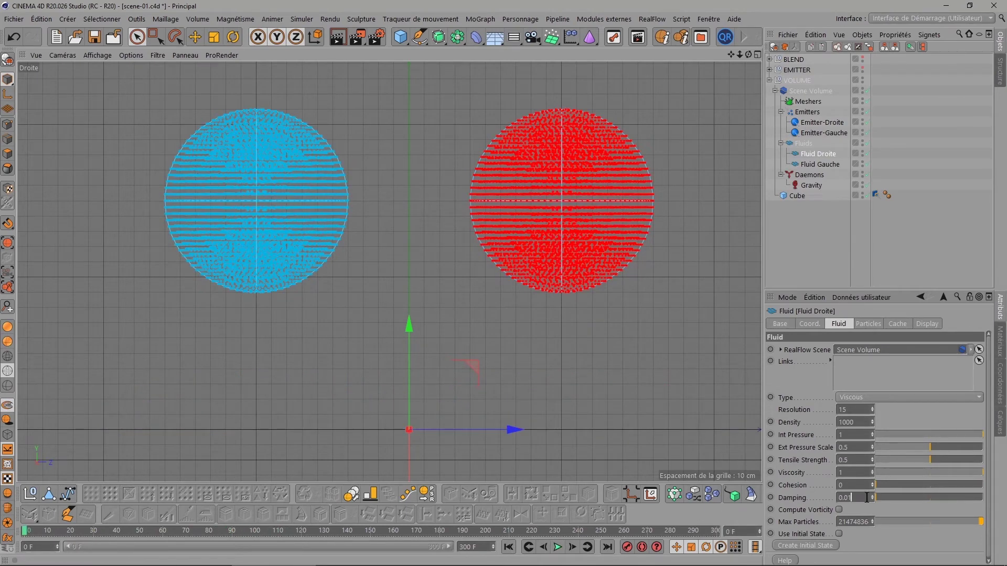
Set Damping to 5 and replay the red fluid spreading flat, then rewind.
text(5)
key(Return)
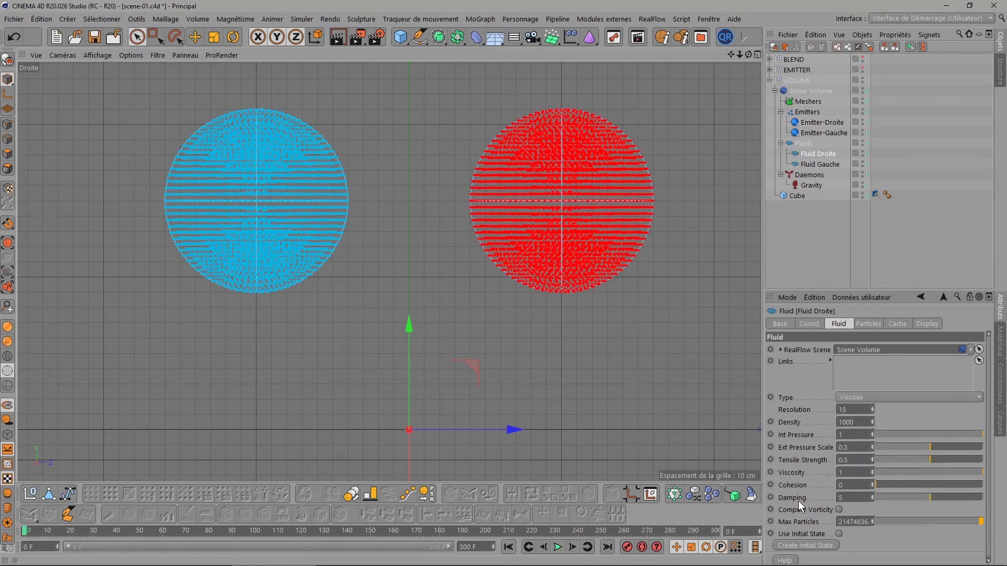
click(557, 547)
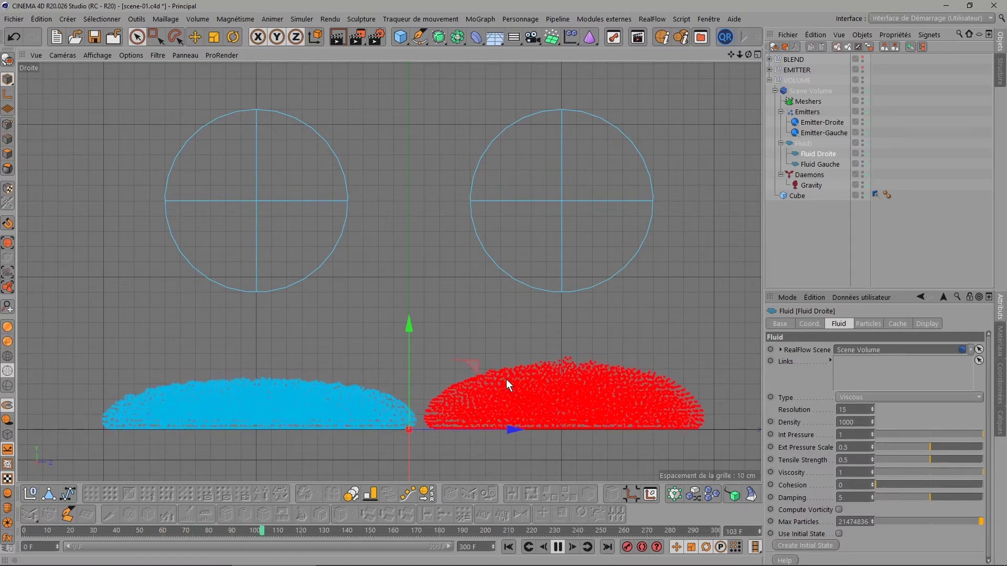
click(558, 547)
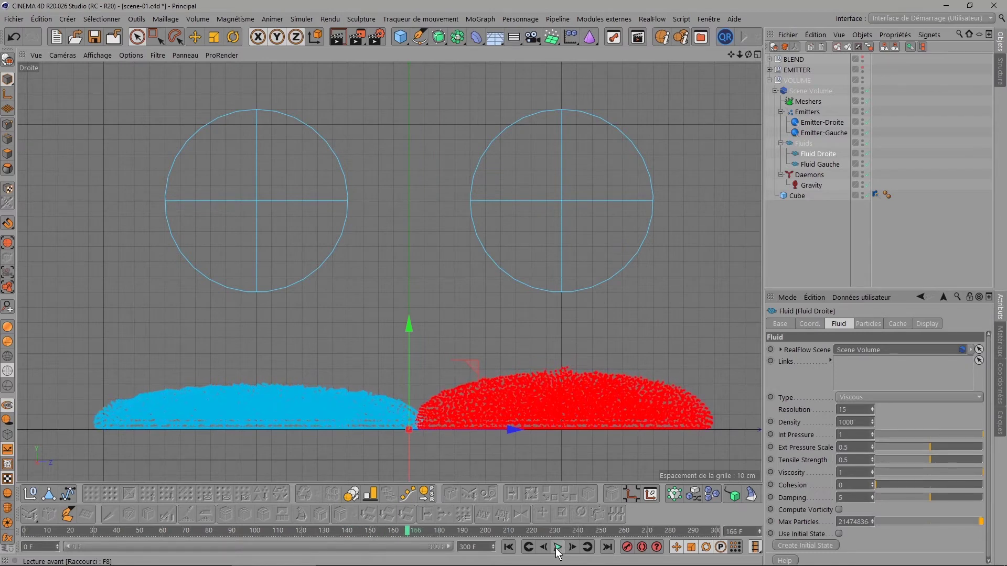
click(508, 547)
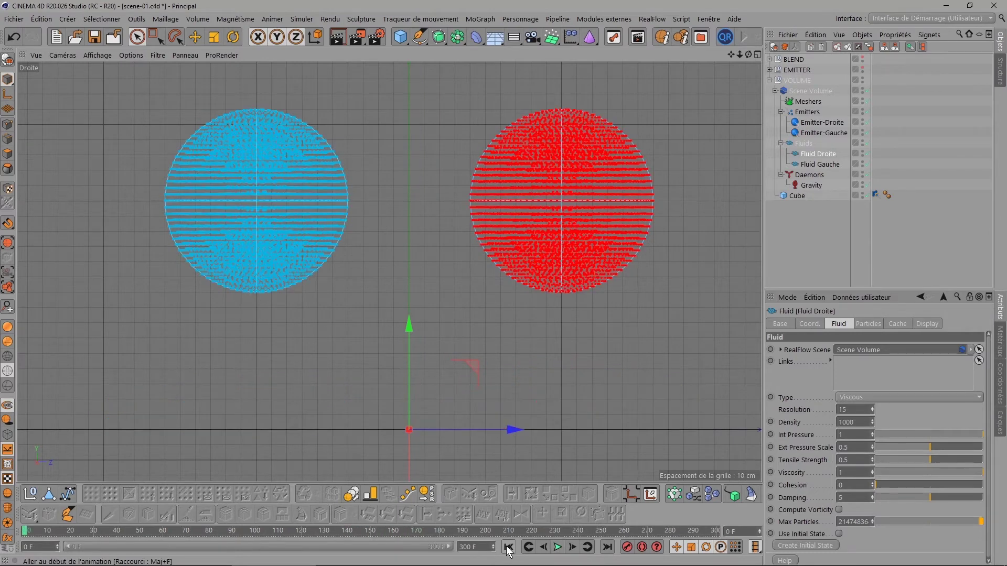
Hide the VOLUME sphere scene and show the EMITTER cylinder scene, zoomed to fit both cylinders.
click(770, 80)
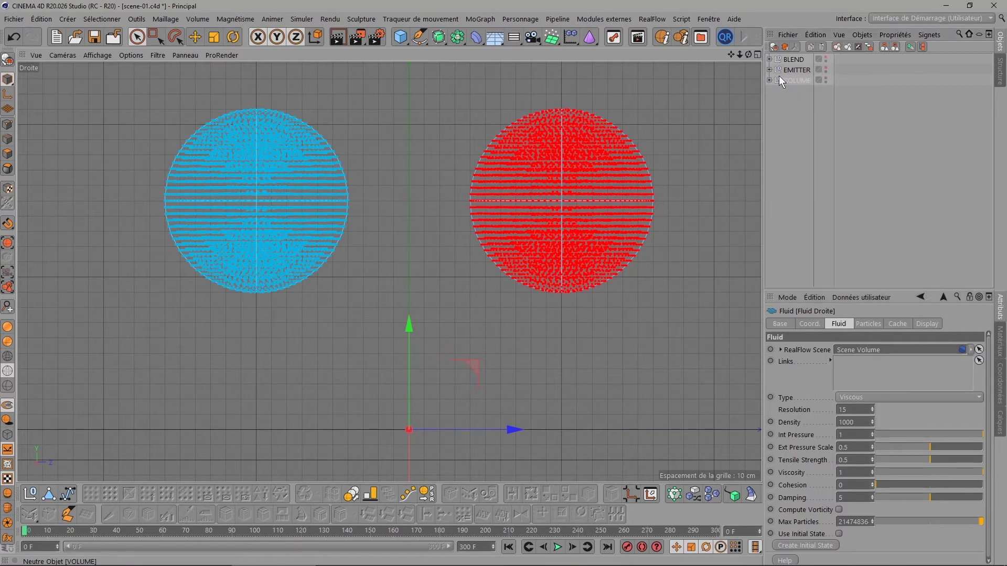
click(768, 80)
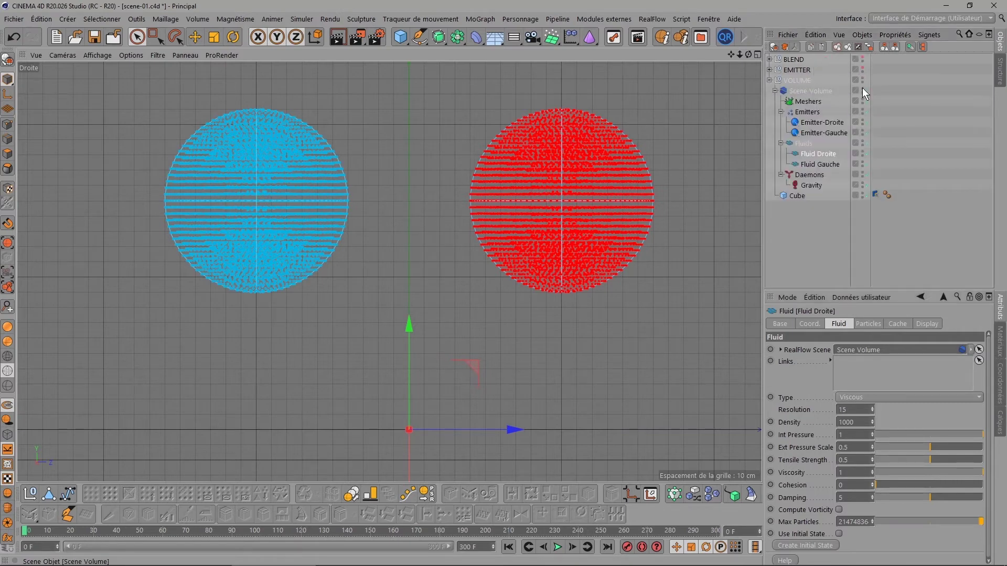
click(864, 89)
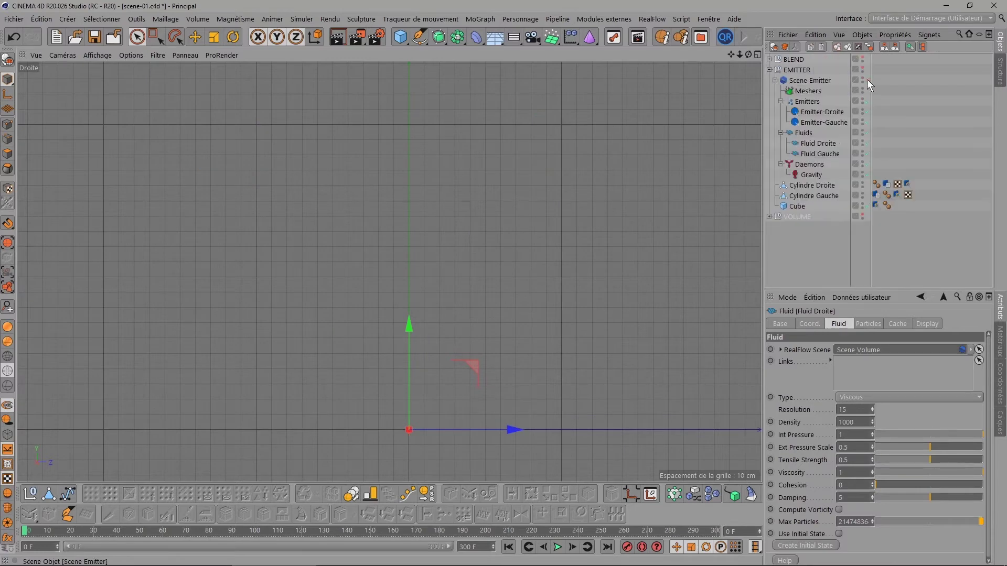
click(864, 79)
drag(734, 55, 634, 229)
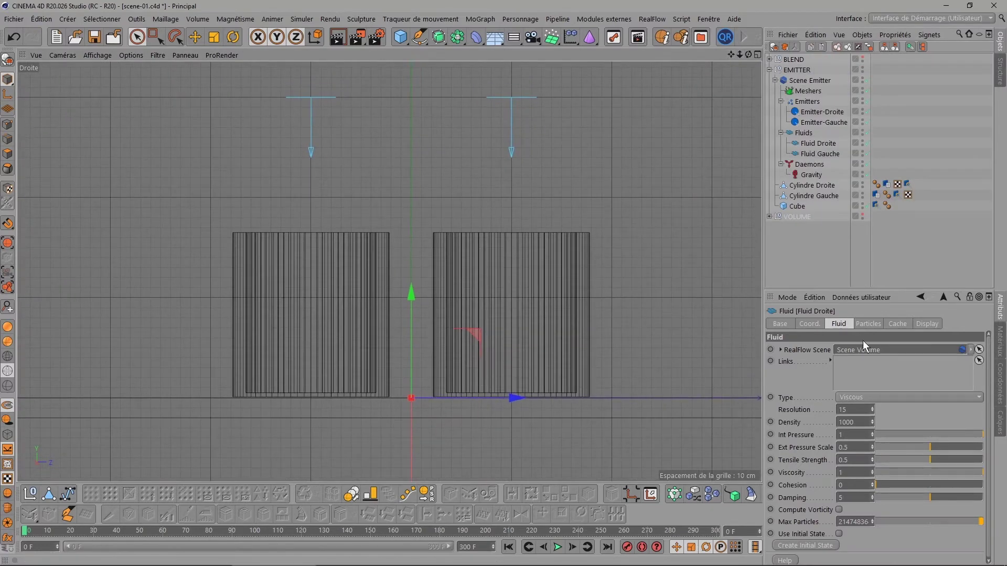
Set Fluid Droite and Fluid Gauche to Viscous, play the simulation, then rewind to frame 0.
click(819, 143)
ctrl+click(818, 154)
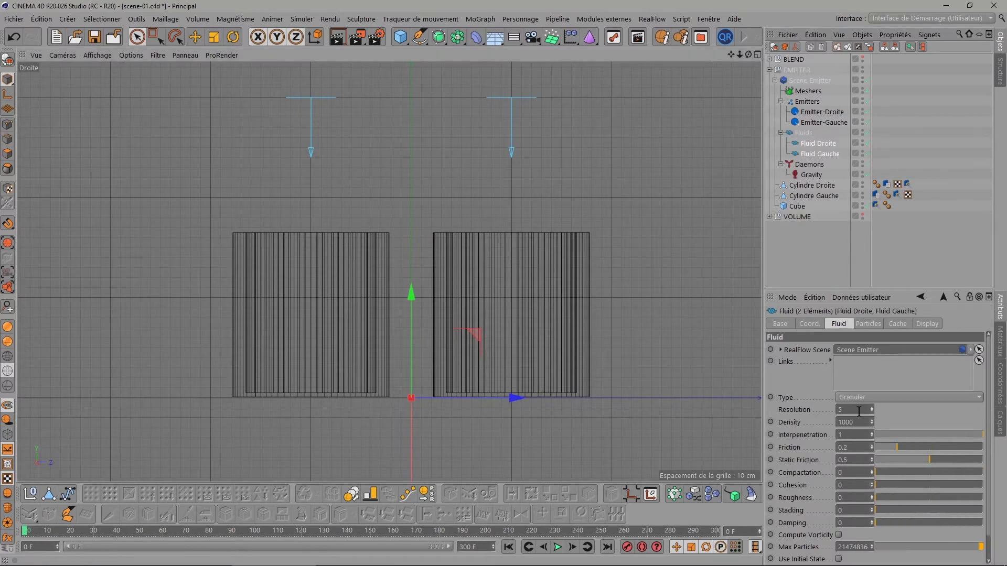
click(860, 396)
click(865, 455)
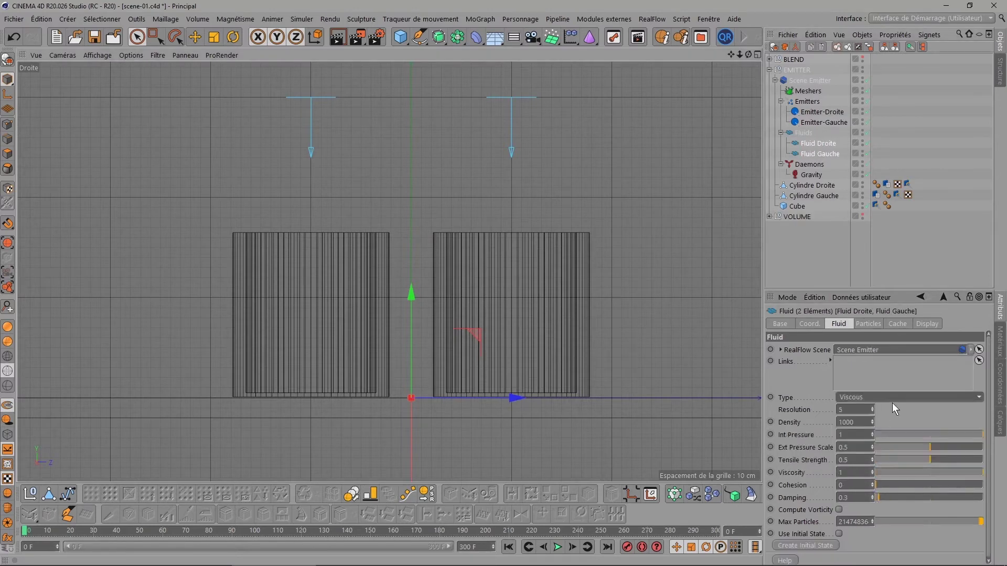
click(558, 548)
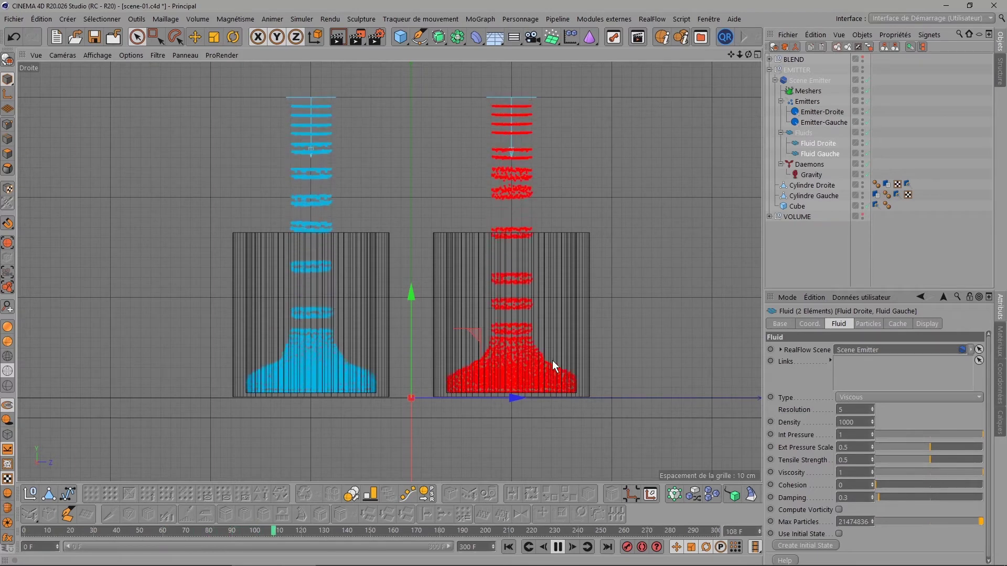
click(557, 547)
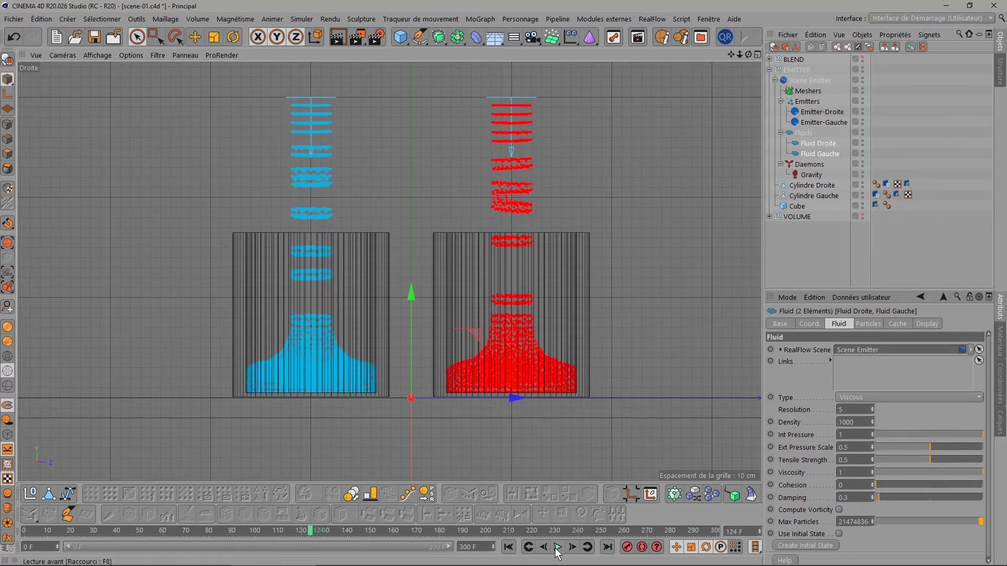
click(508, 547)
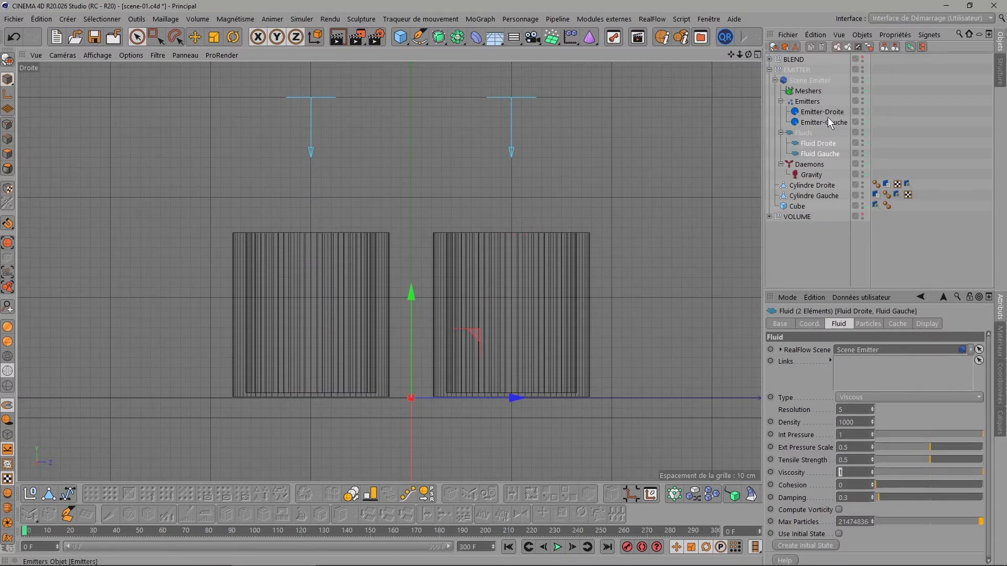
Lower Fluid Droite's Viscosity from 1 to 0 and play the simulation until stopping it.
click(820, 144)
drag(891, 477, 861, 477)
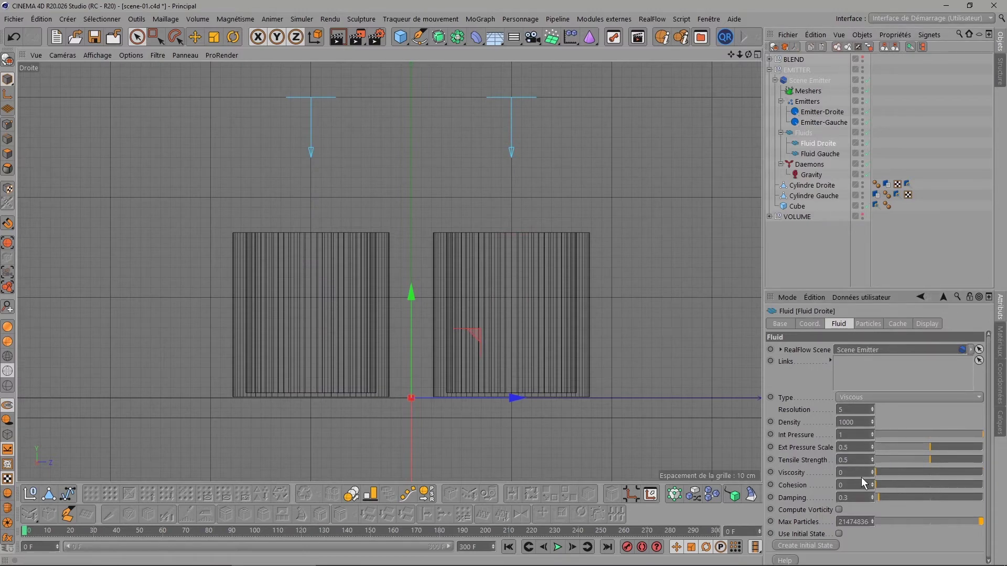
click(557, 547)
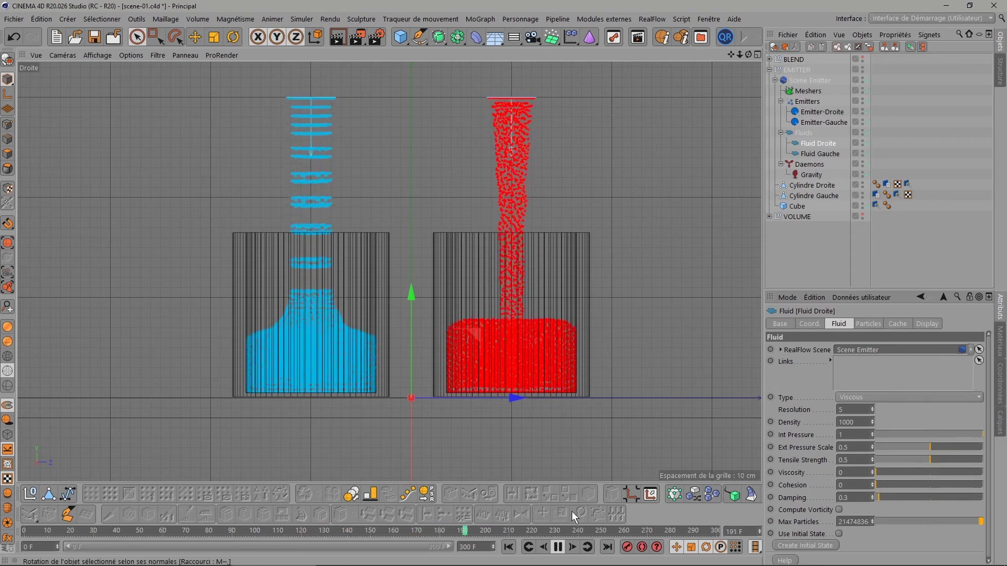
key(F8)
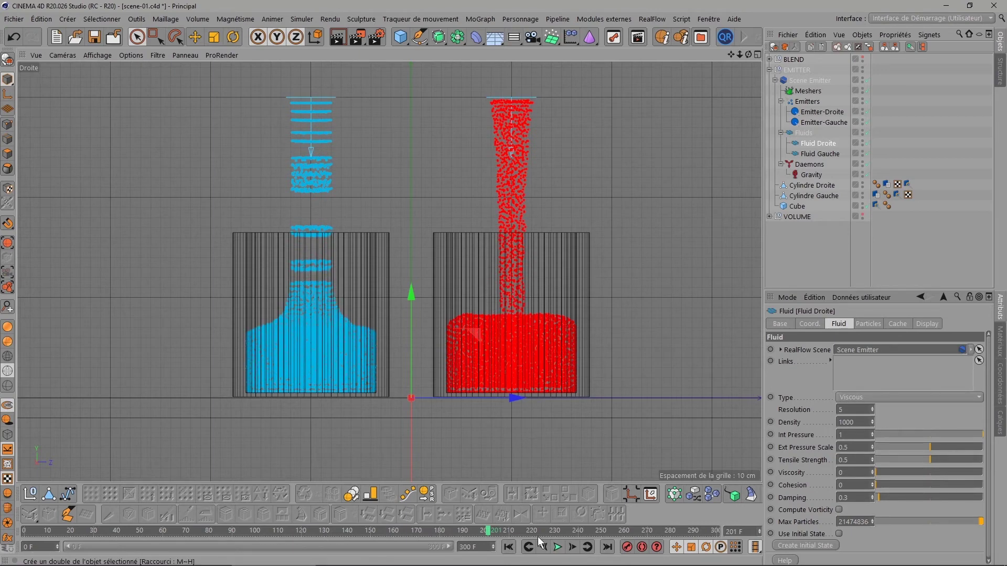
Restore Fluid Droite's Viscosity to 1, replay the simulation, and rewind to frame 0.
click(509, 547)
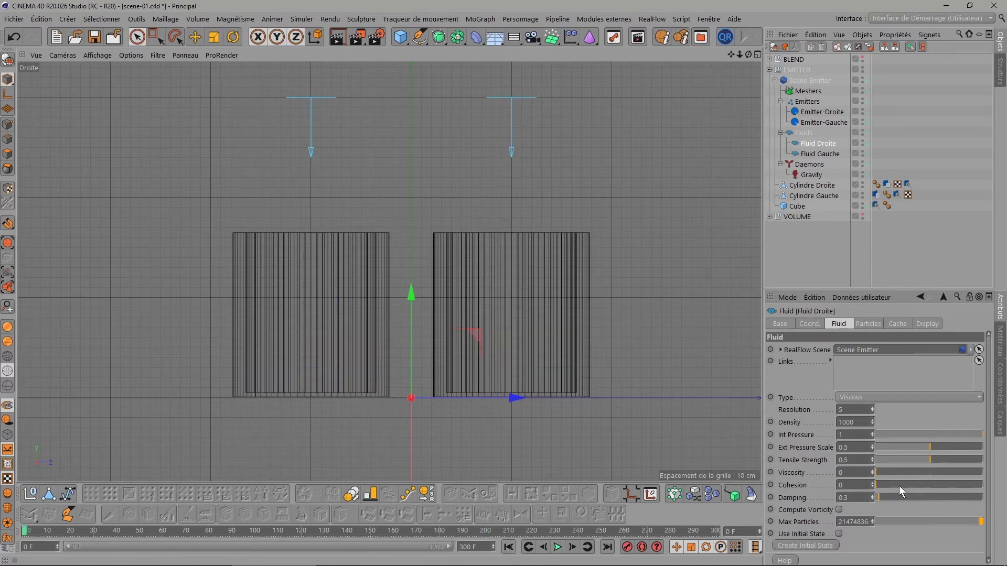
drag(891, 474, 1006, 475)
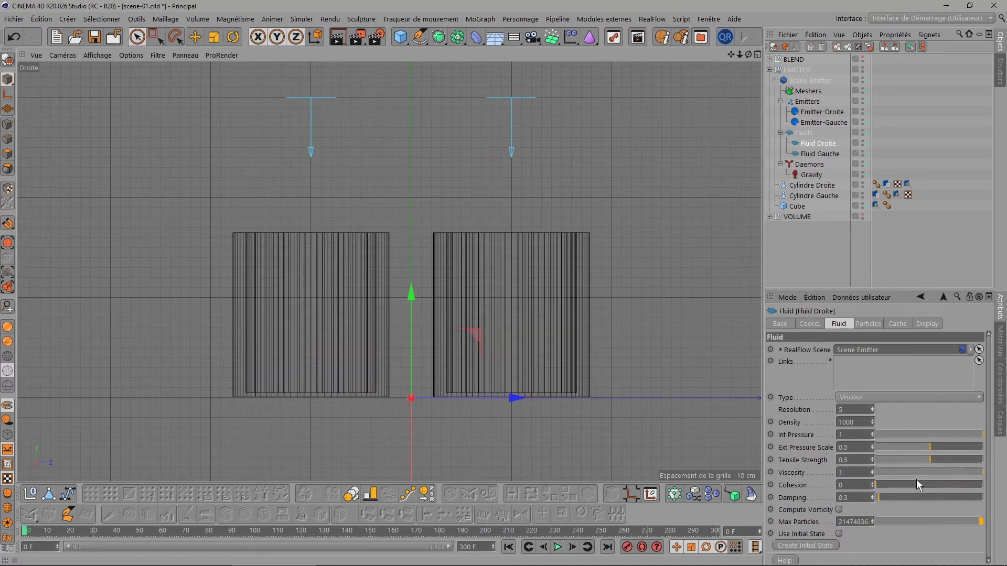
click(557, 547)
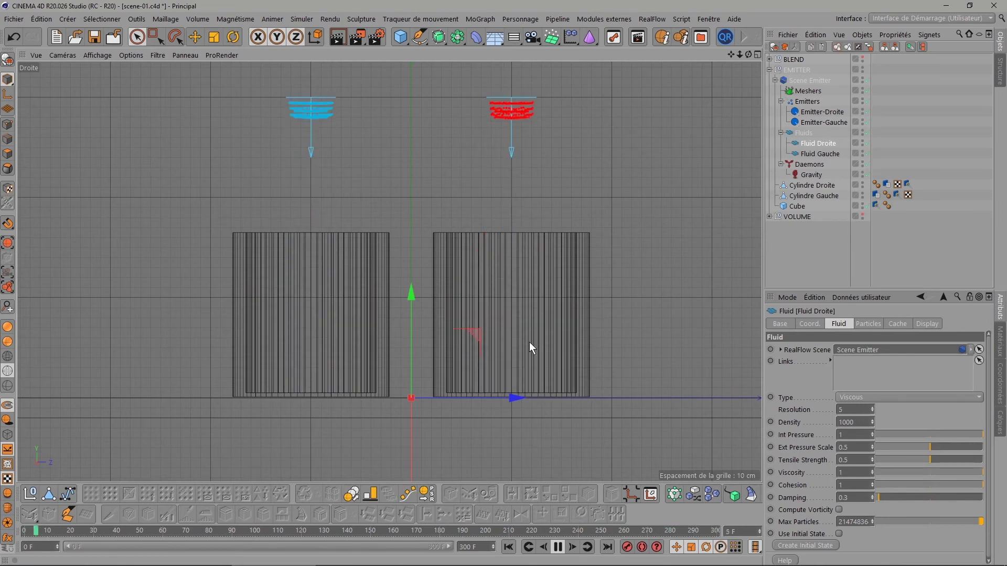
click(558, 547)
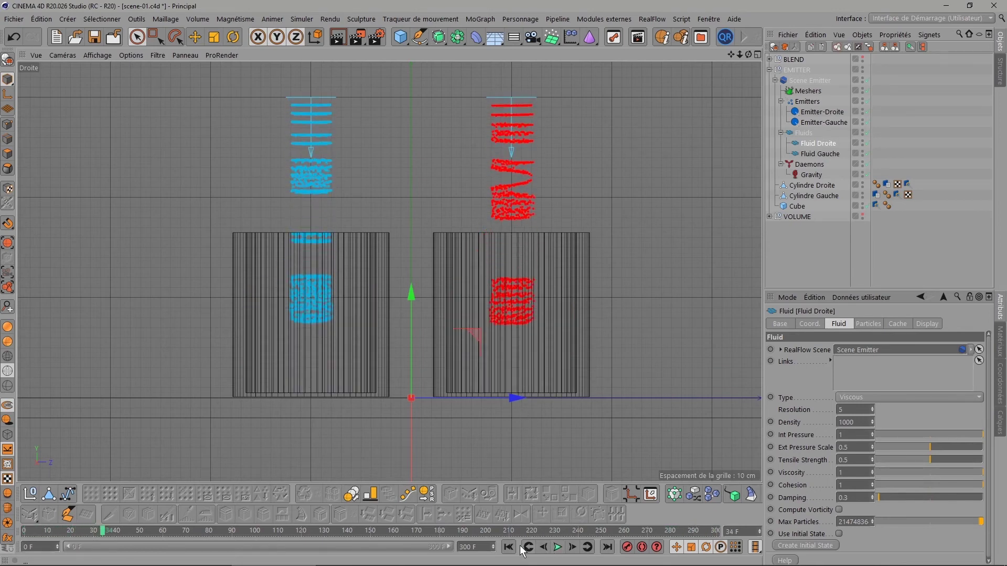
click(508, 547)
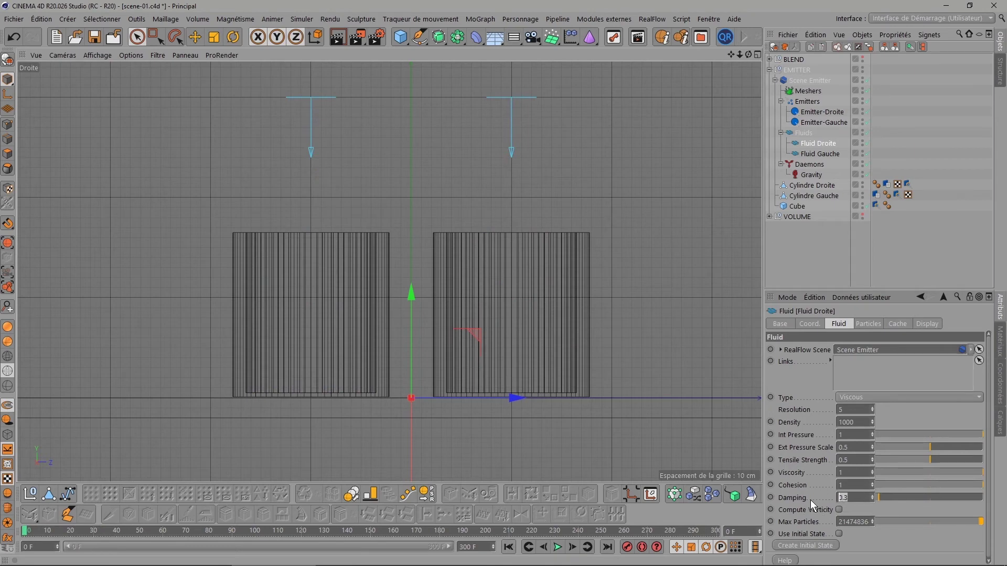
Give Fluid Droite a Damping of 5, play and rewind the simulation, then also select Fluid Gauche.
text(5)
key(Return)
click(558, 547)
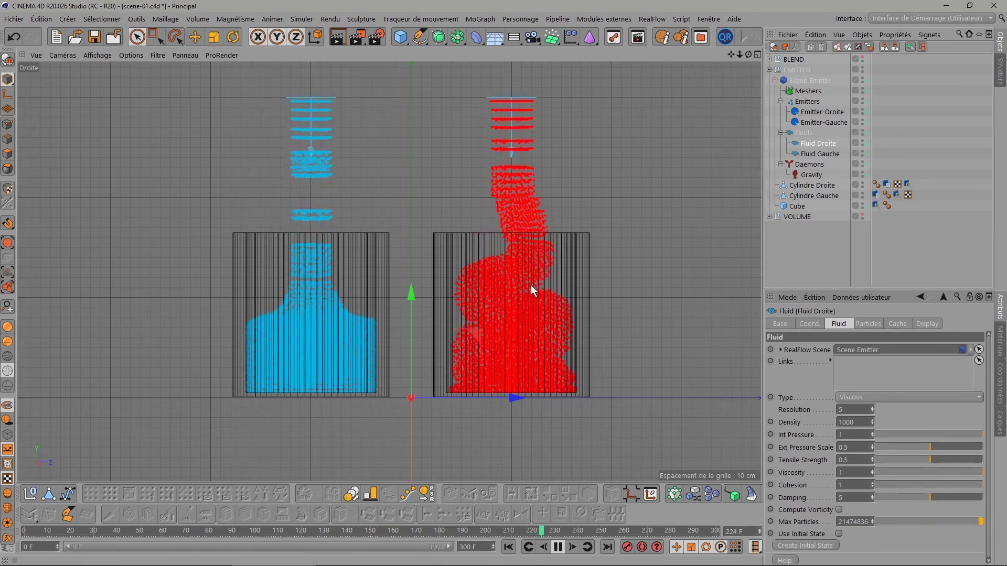
click(557, 547)
click(509, 547)
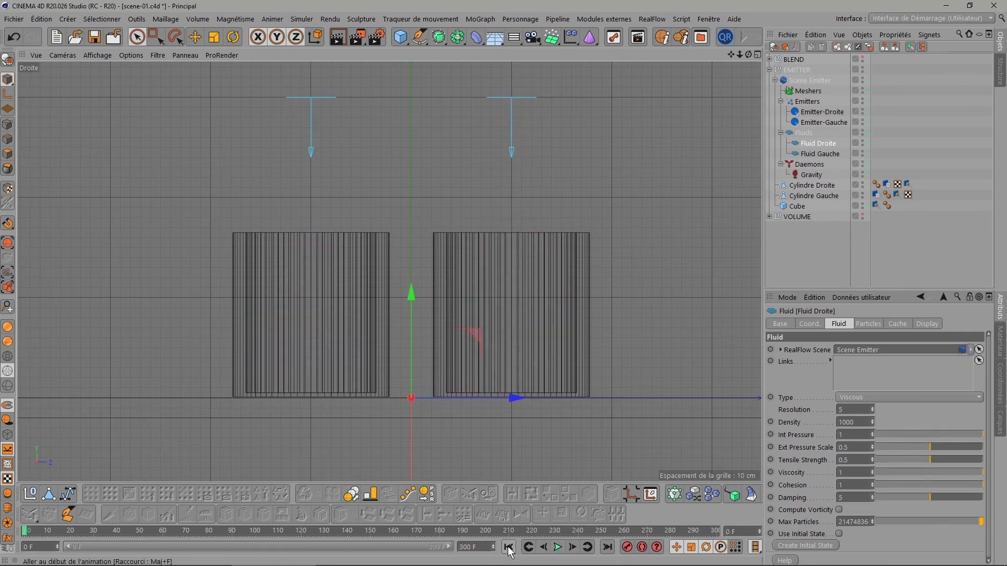
ctrl+click(820, 154)
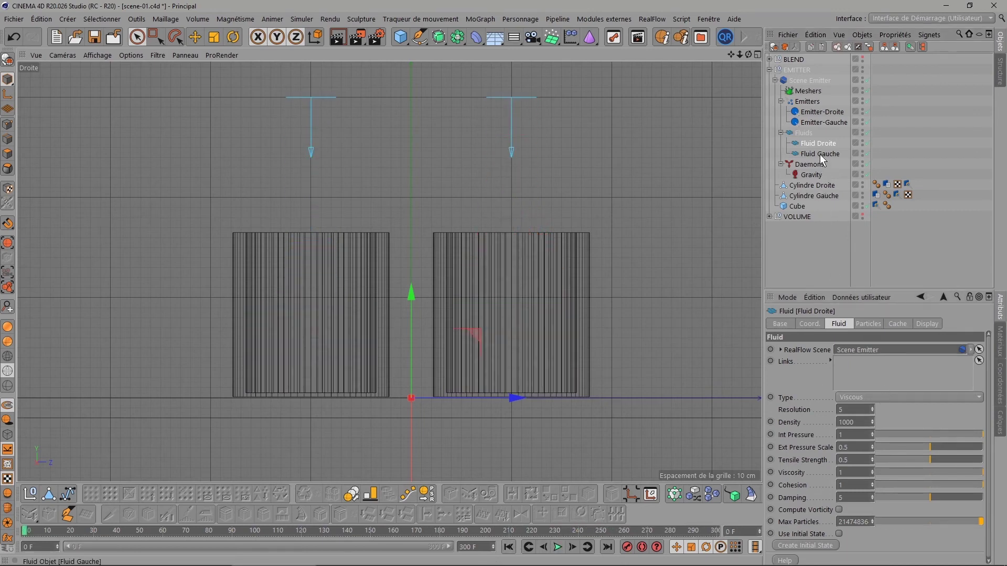
Make both fluids Viscoelastic, lower Fluid Droite's Elasticity to 0, and play to compare.
click(854, 397)
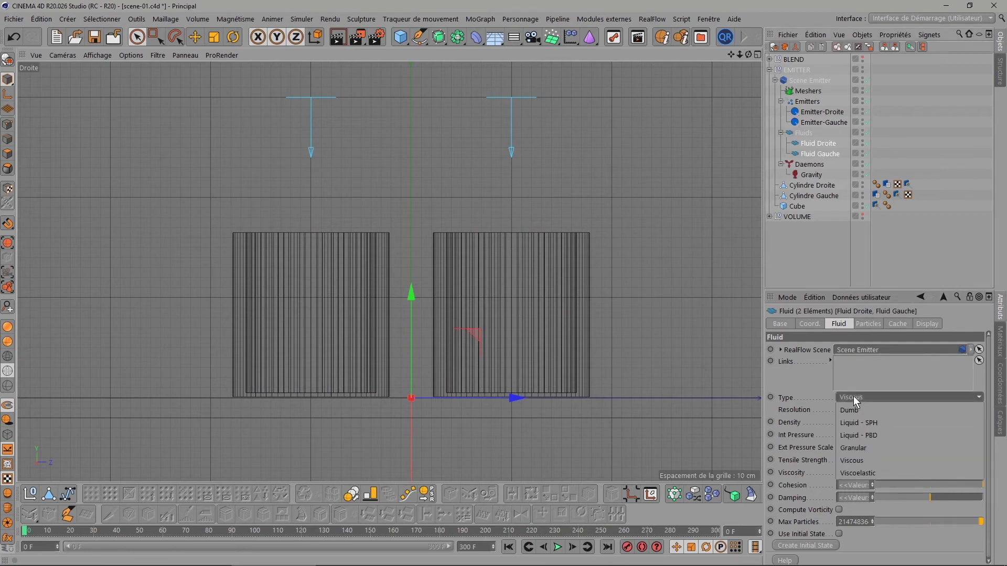
click(857, 476)
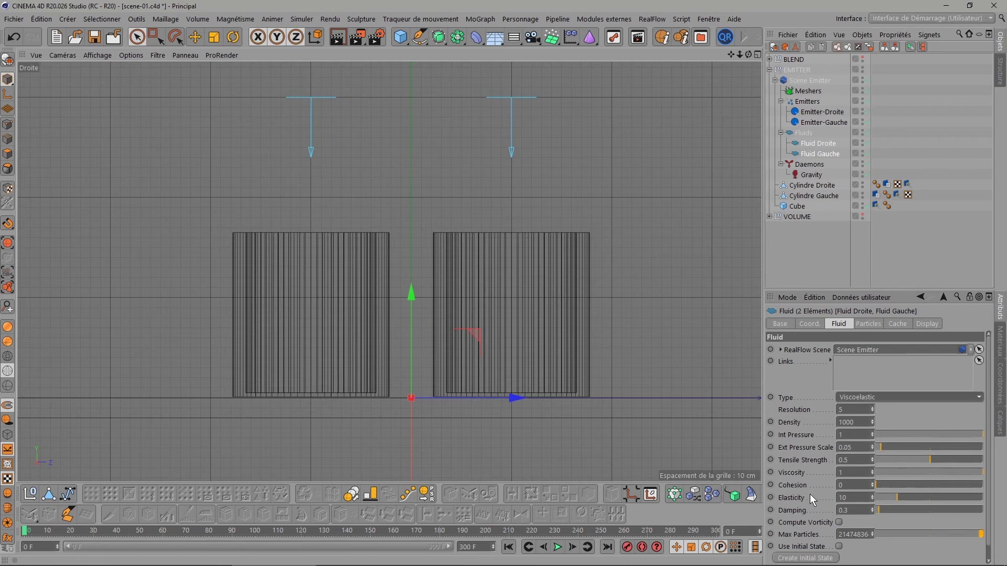
click(821, 145)
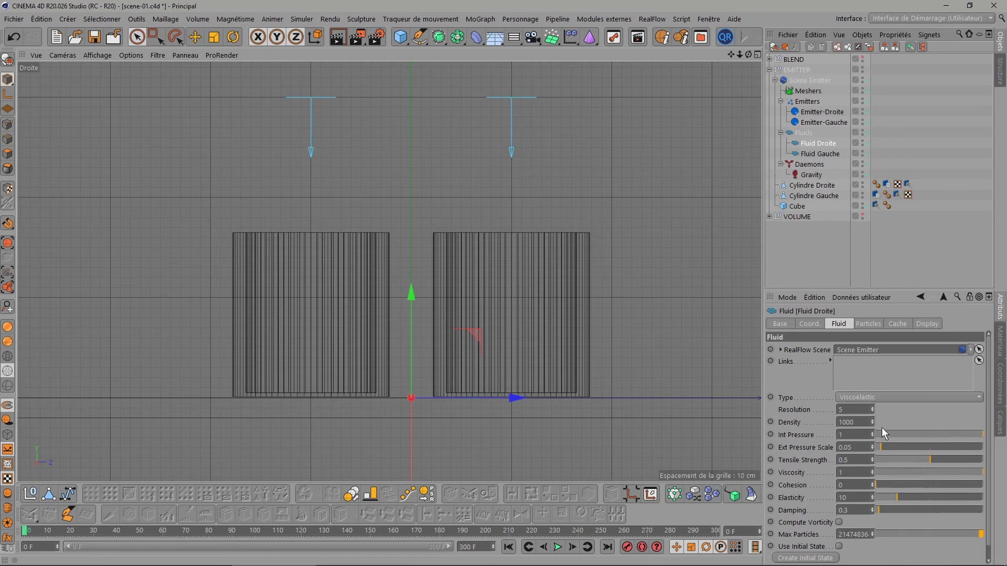
drag(881, 496, 876, 499)
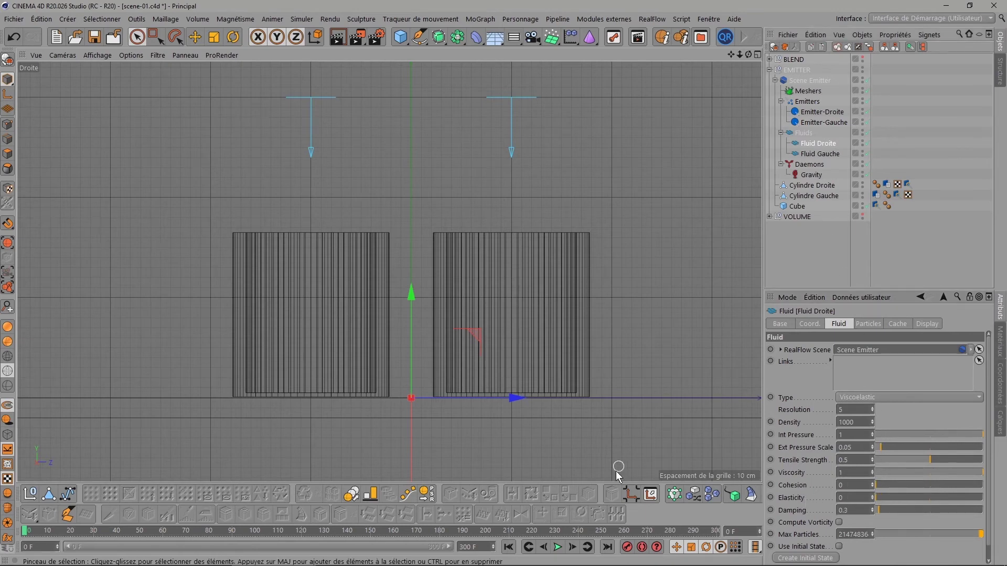
click(557, 547)
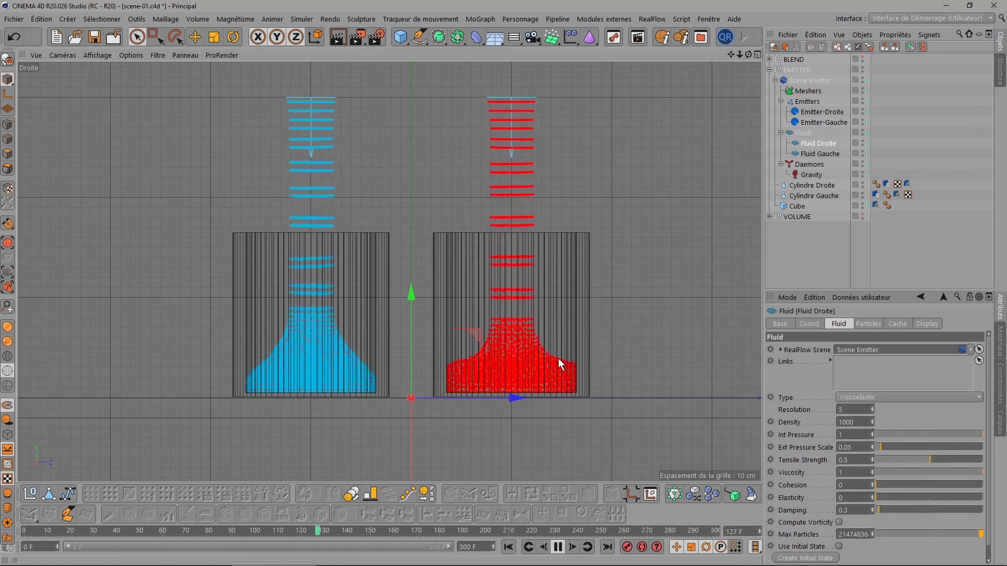
click(559, 548)
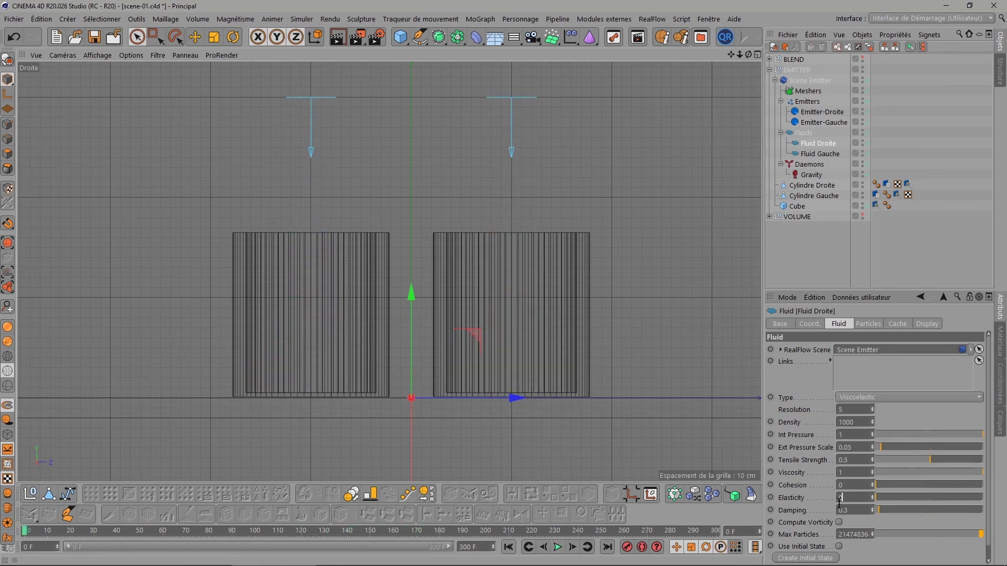
Enter 50 as Fluid Droite's Elasticity.
text(50)
key(Return)
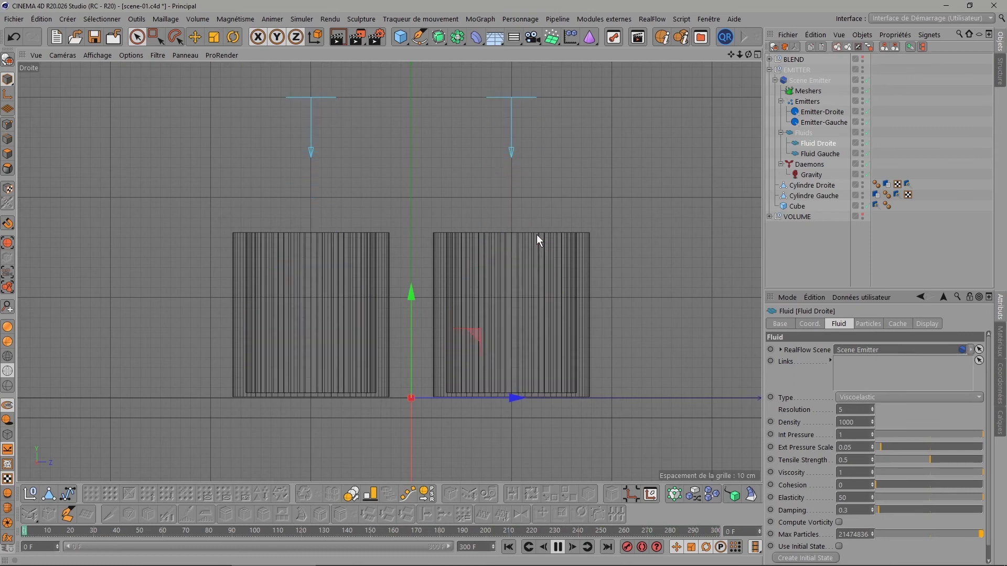
Rewind to frame 0, hide the EMITTER scene, and show the expanded VOLUME scene.
click(509, 547)
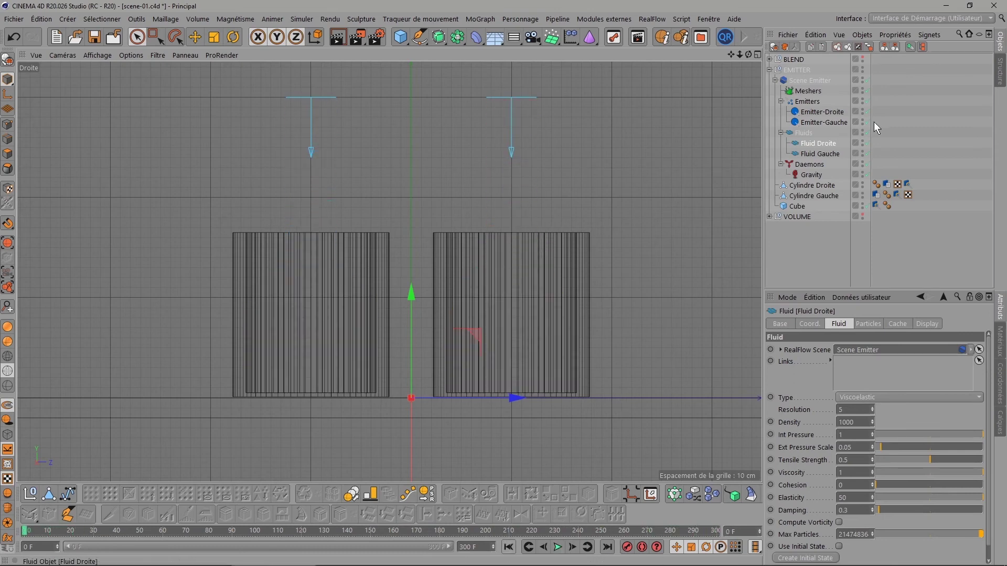
click(863, 68)
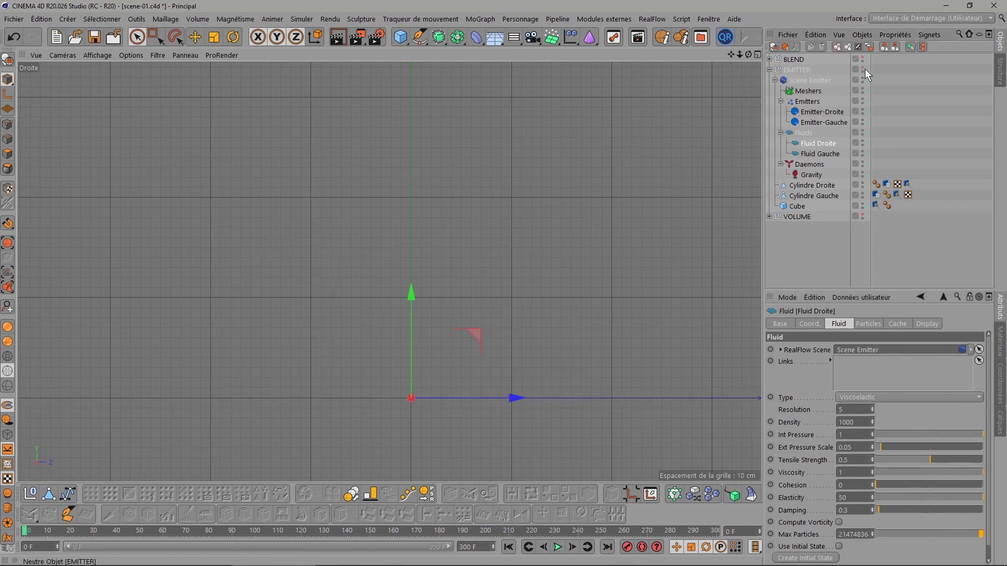
click(769, 70)
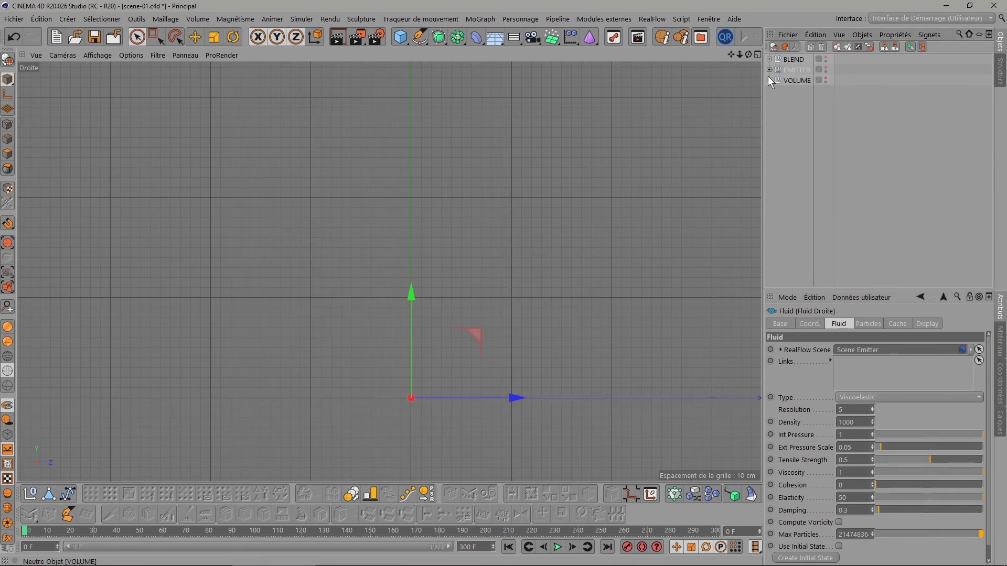
click(862, 78)
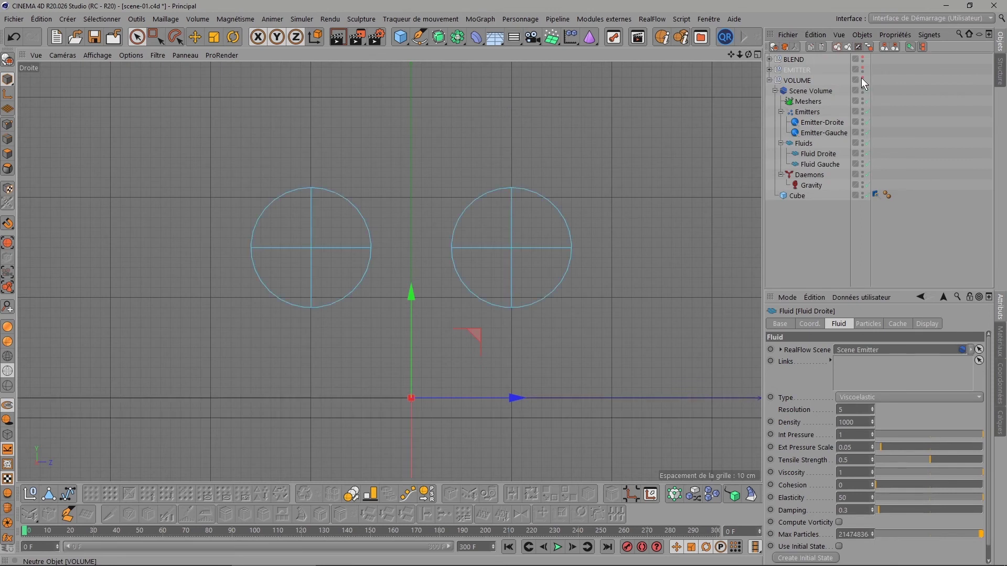
Make both sphere fluids Viscoelastic, give Fluid Droite Elasticity 100, then play and rewind.
ctrl+click(816, 164)
click(857, 397)
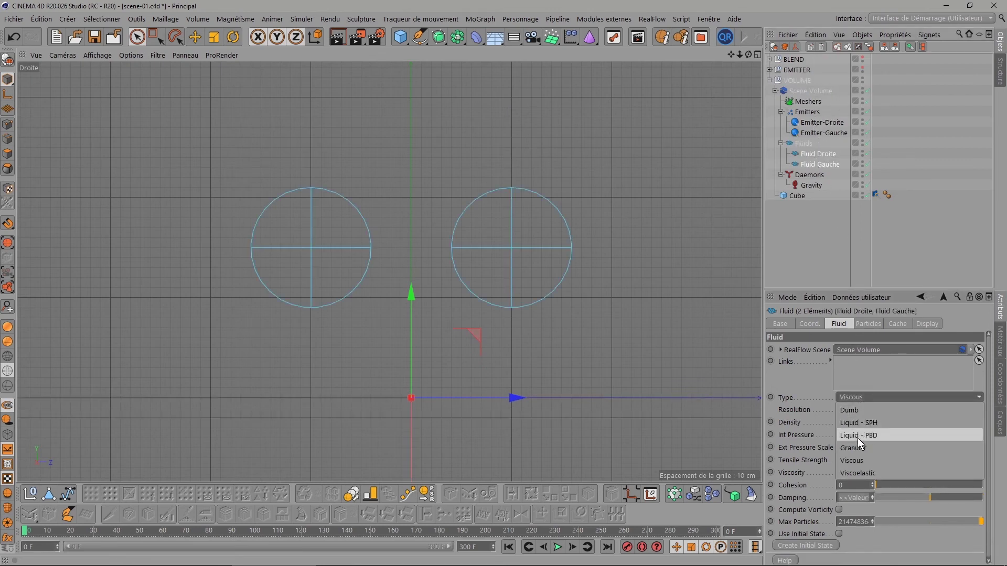
click(857, 471)
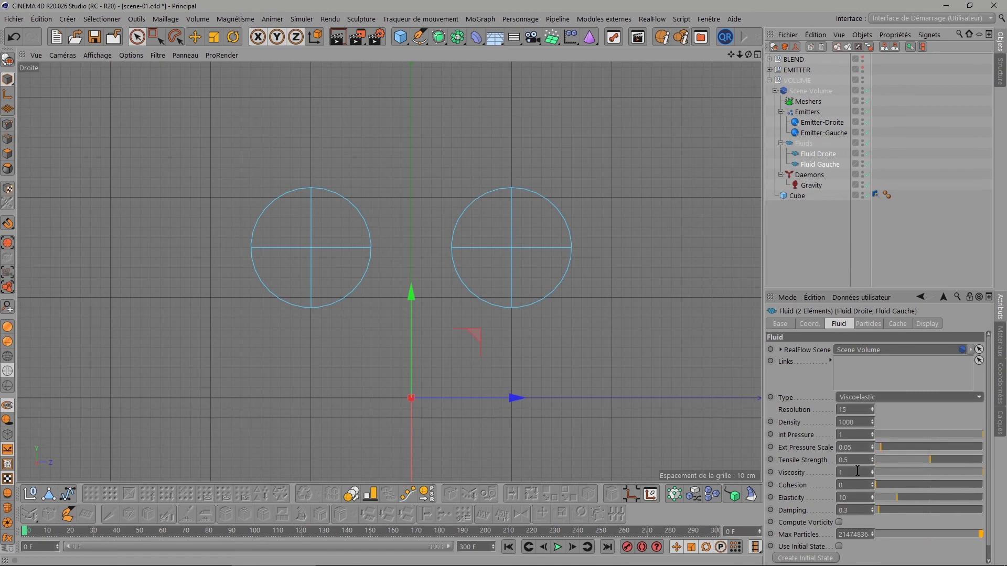
click(824, 154)
click(861, 497)
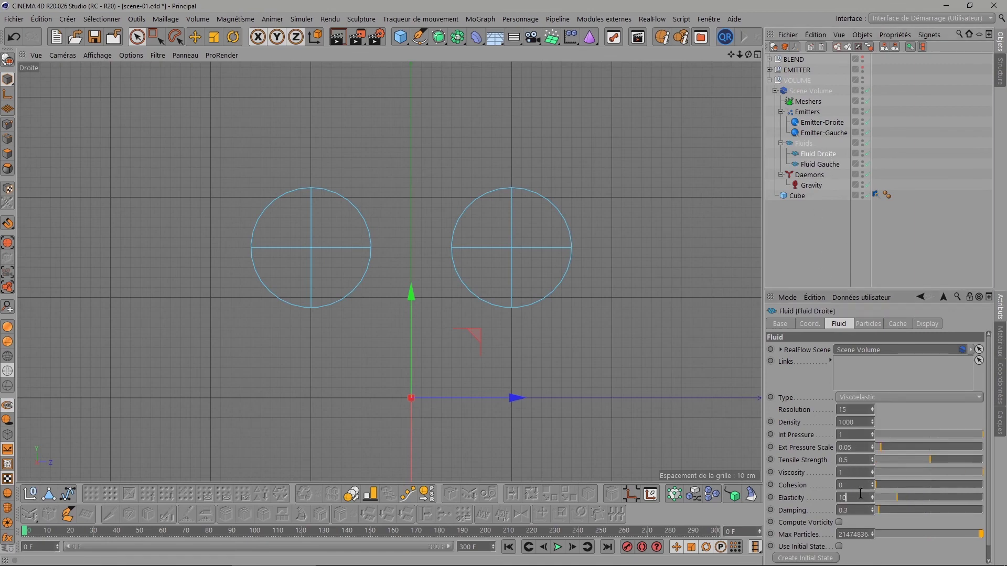
text(0)
key(Return)
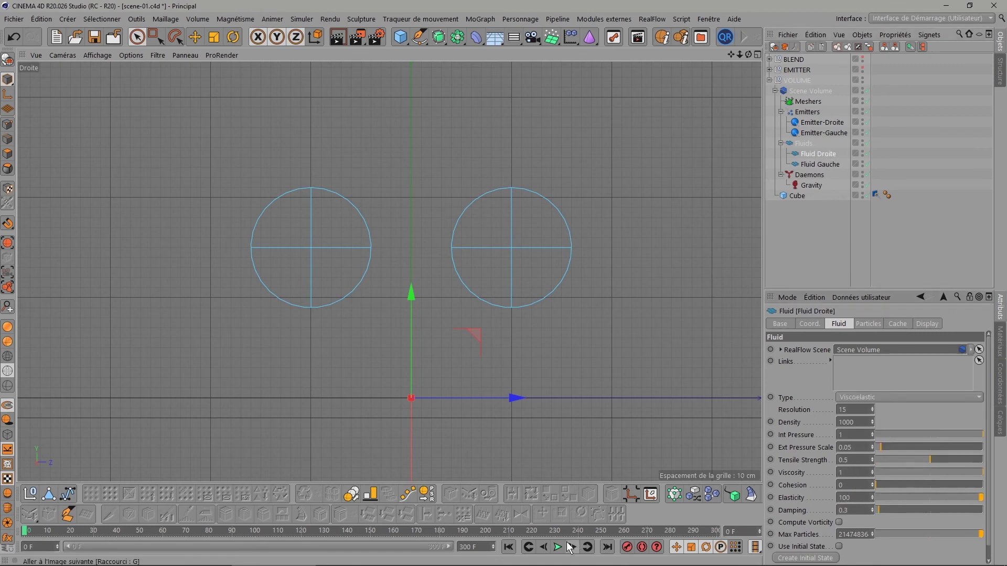
click(557, 547)
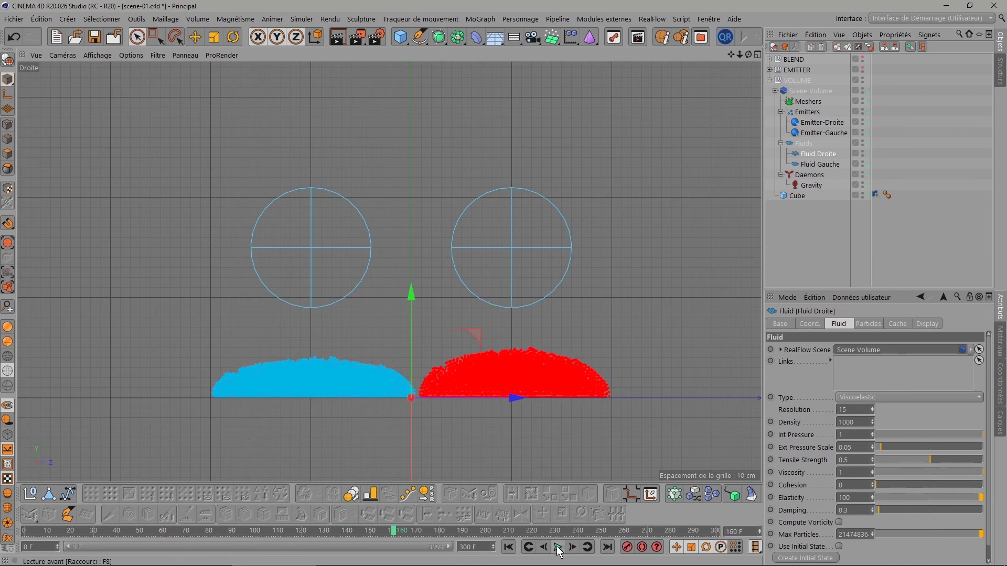
click(508, 549)
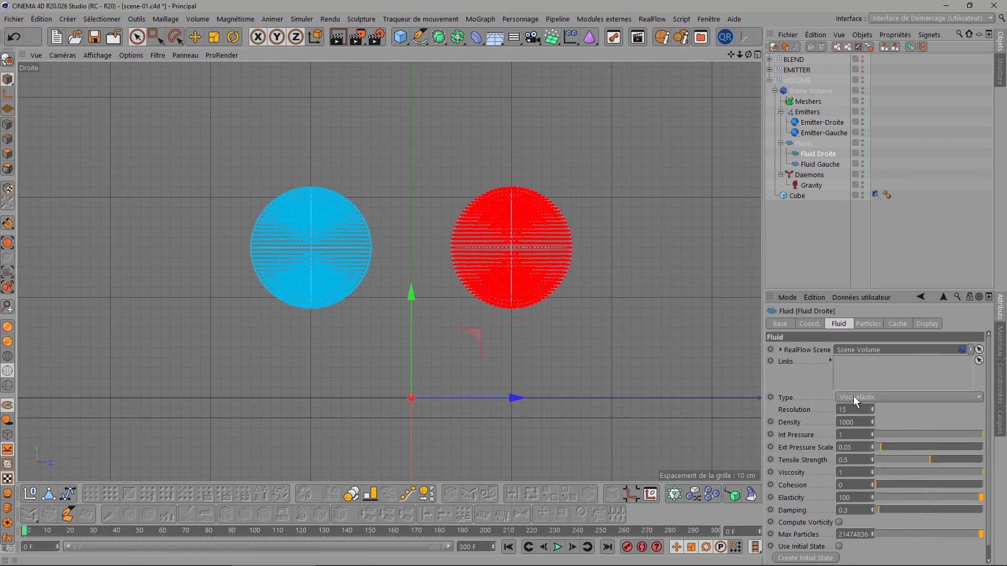
click(854, 397)
click(854, 397)
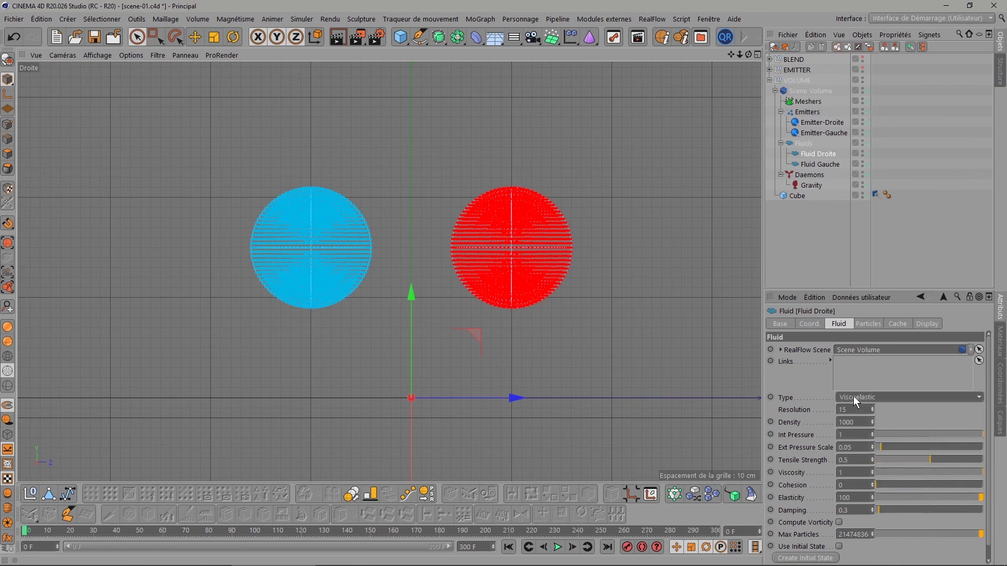
click(656, 19)
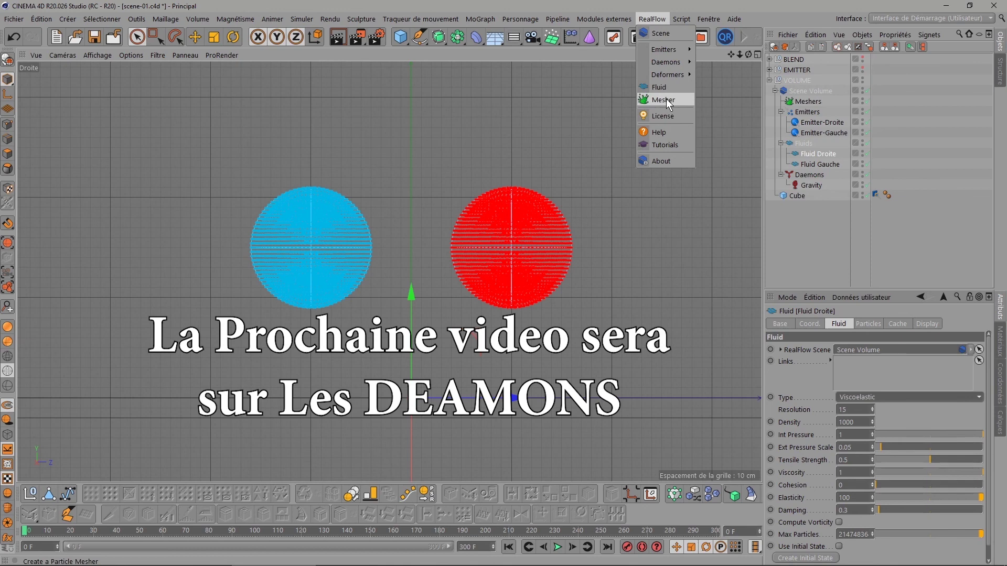
click(650, 20)
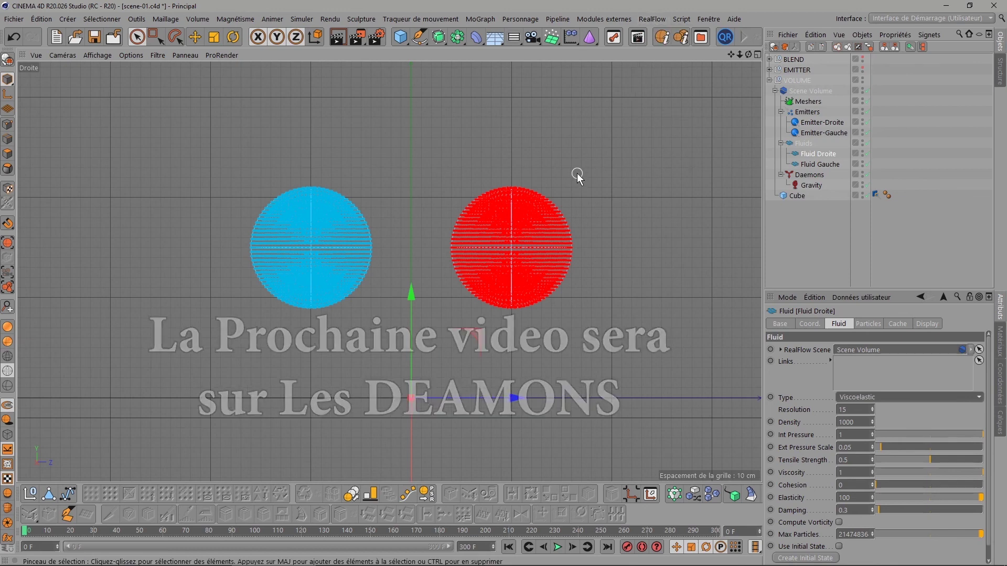